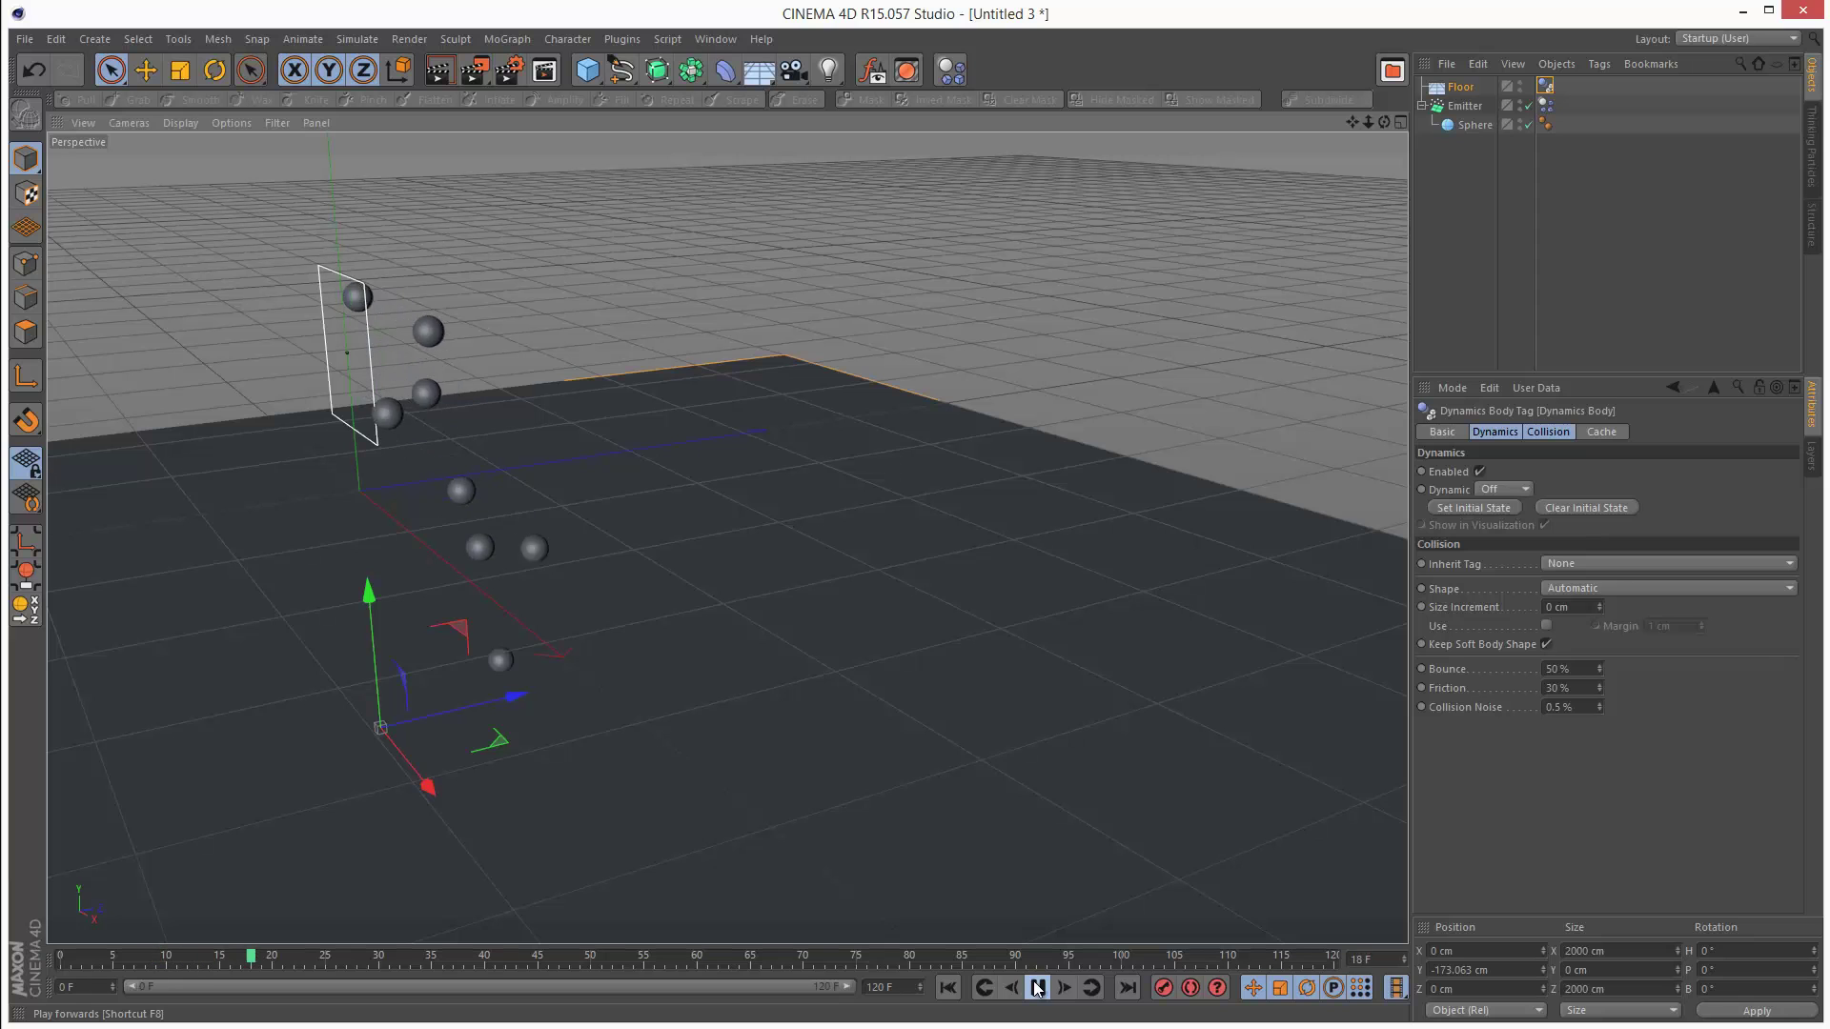
- Play the finished falling-spheres demo as a preview
left_click(1037, 989)
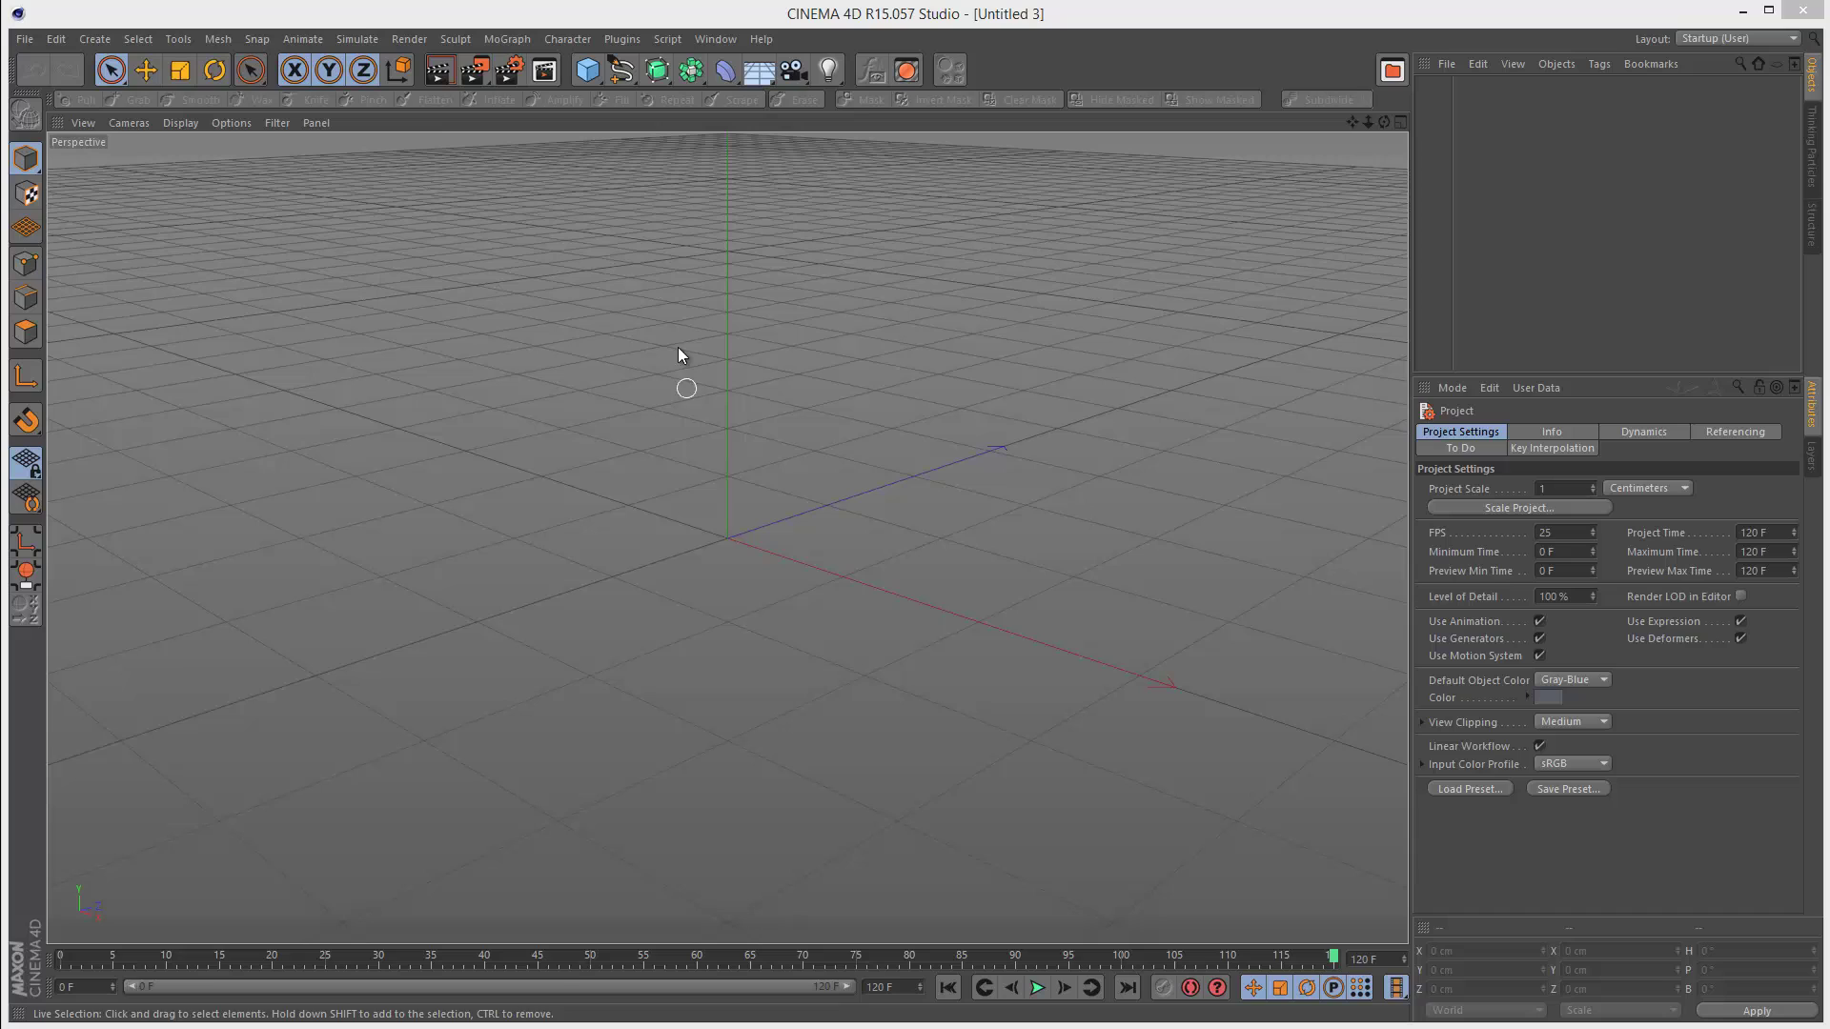
- Add a particle Emitter from Simulate > Particles
left_click(352, 38)
mouse_move(368, 113)
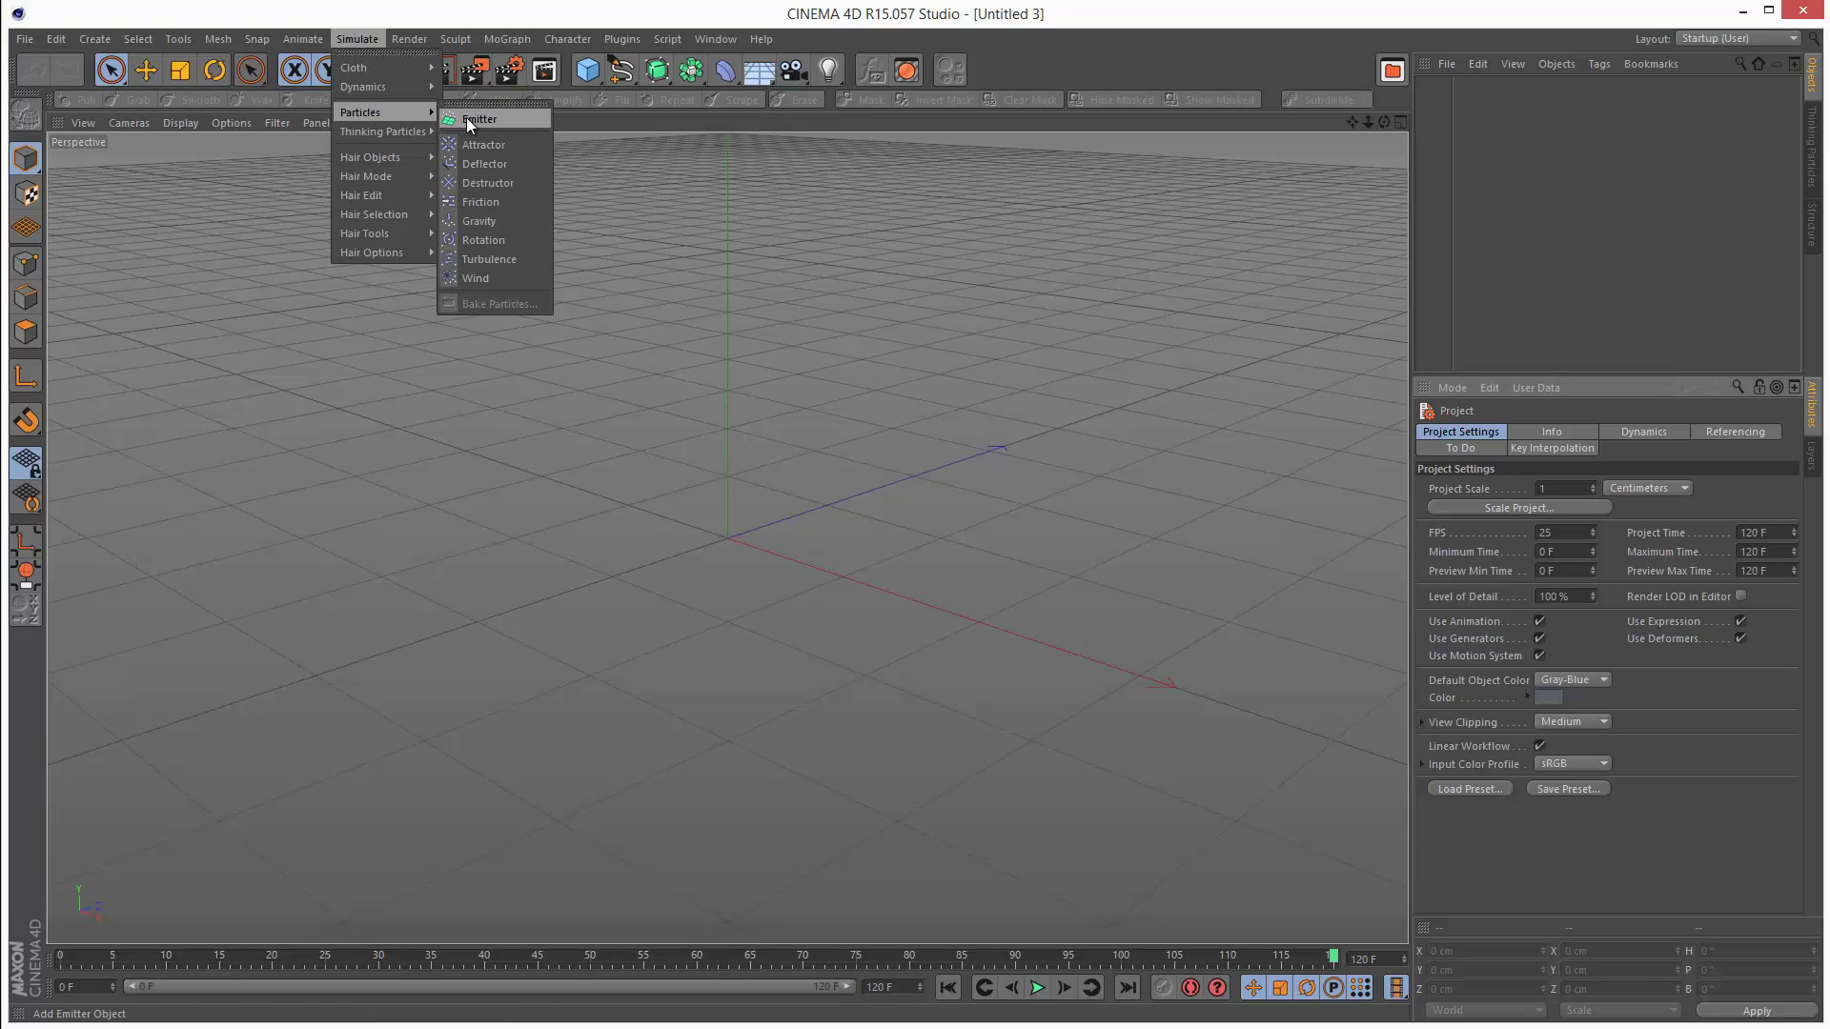
left_click(513, 119)
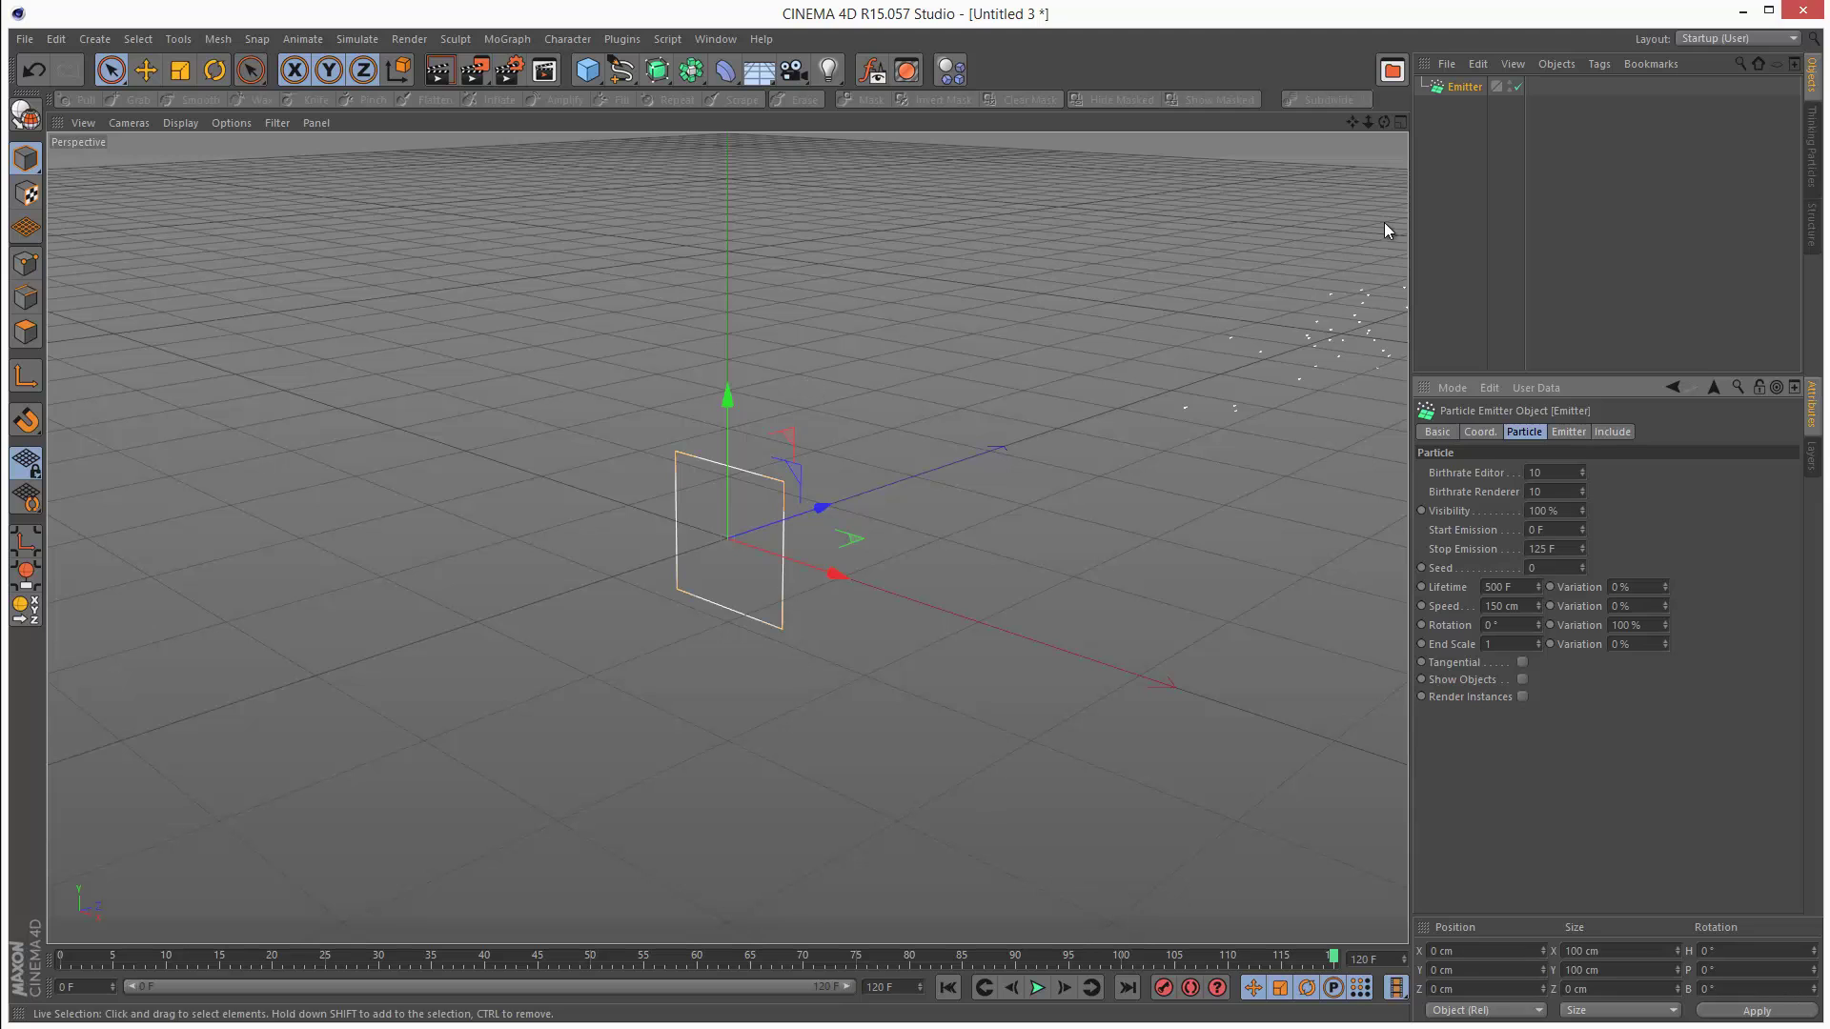
- Reframe the view and play from frame 0 to watch particles stream, then rewind
left_click_drag(1371, 125, 956, 588)
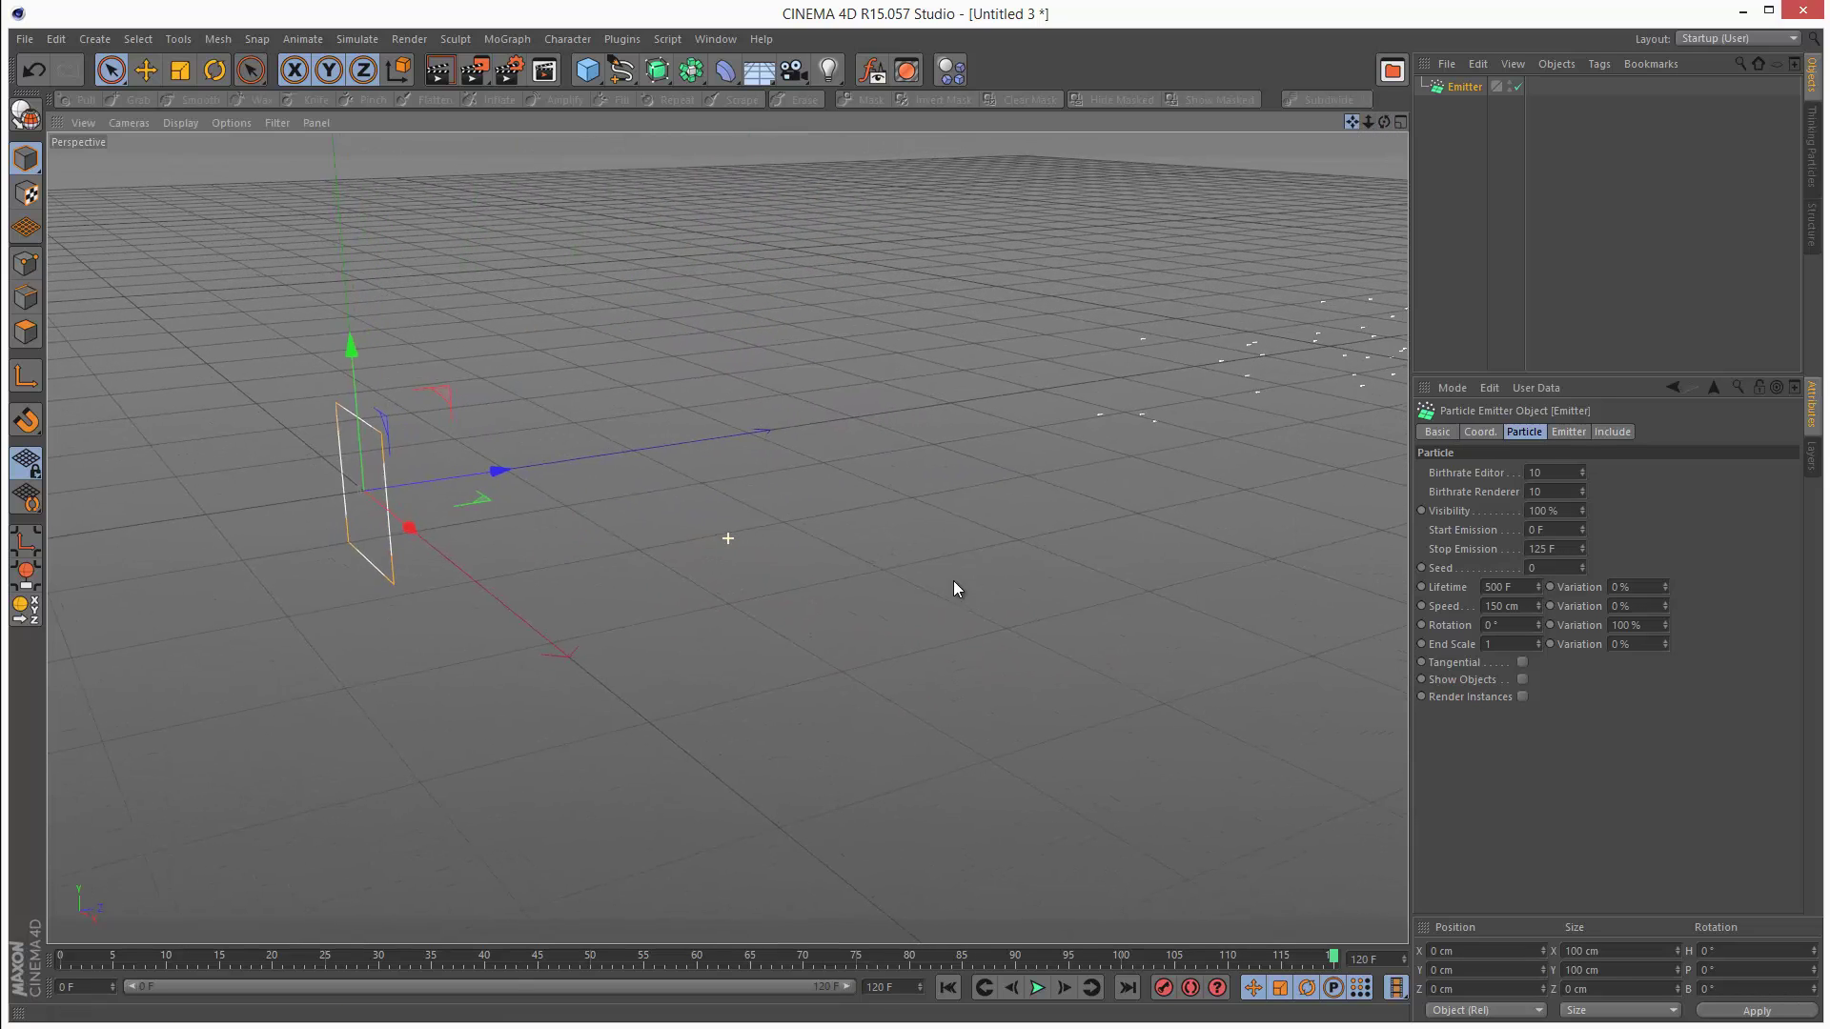
left_click(948, 987)
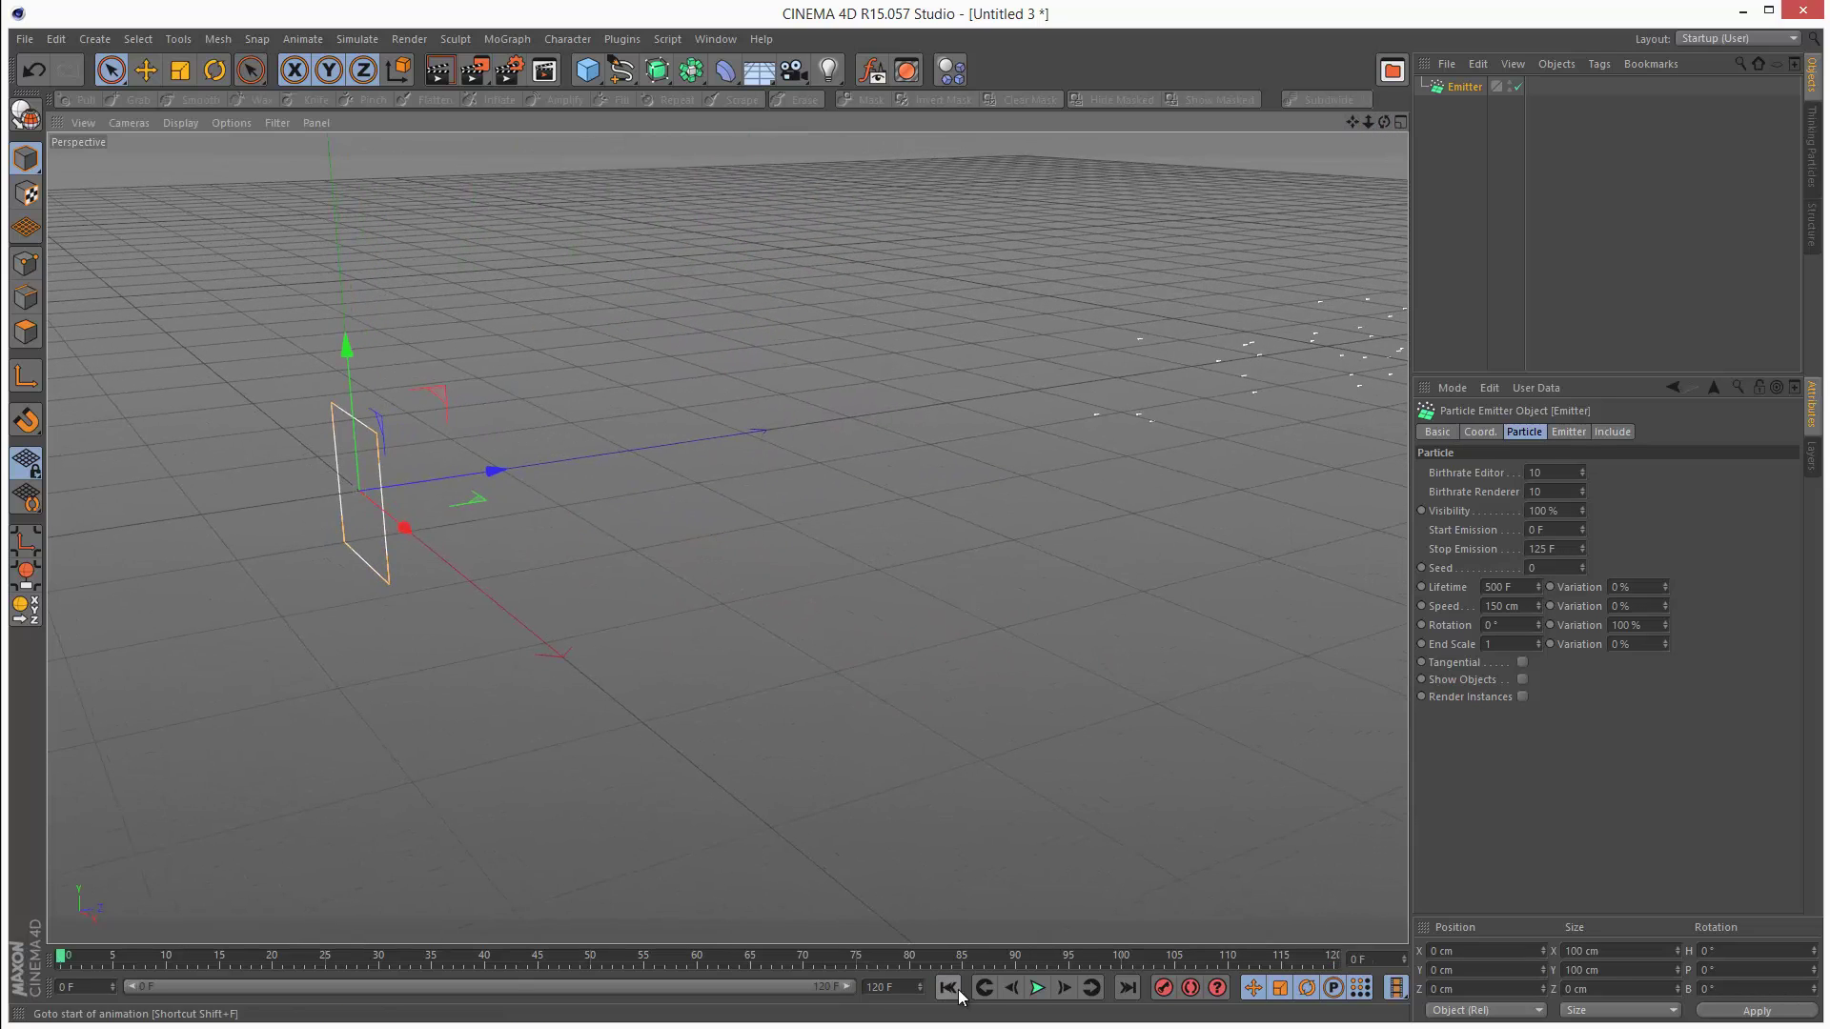
left_click(1038, 987)
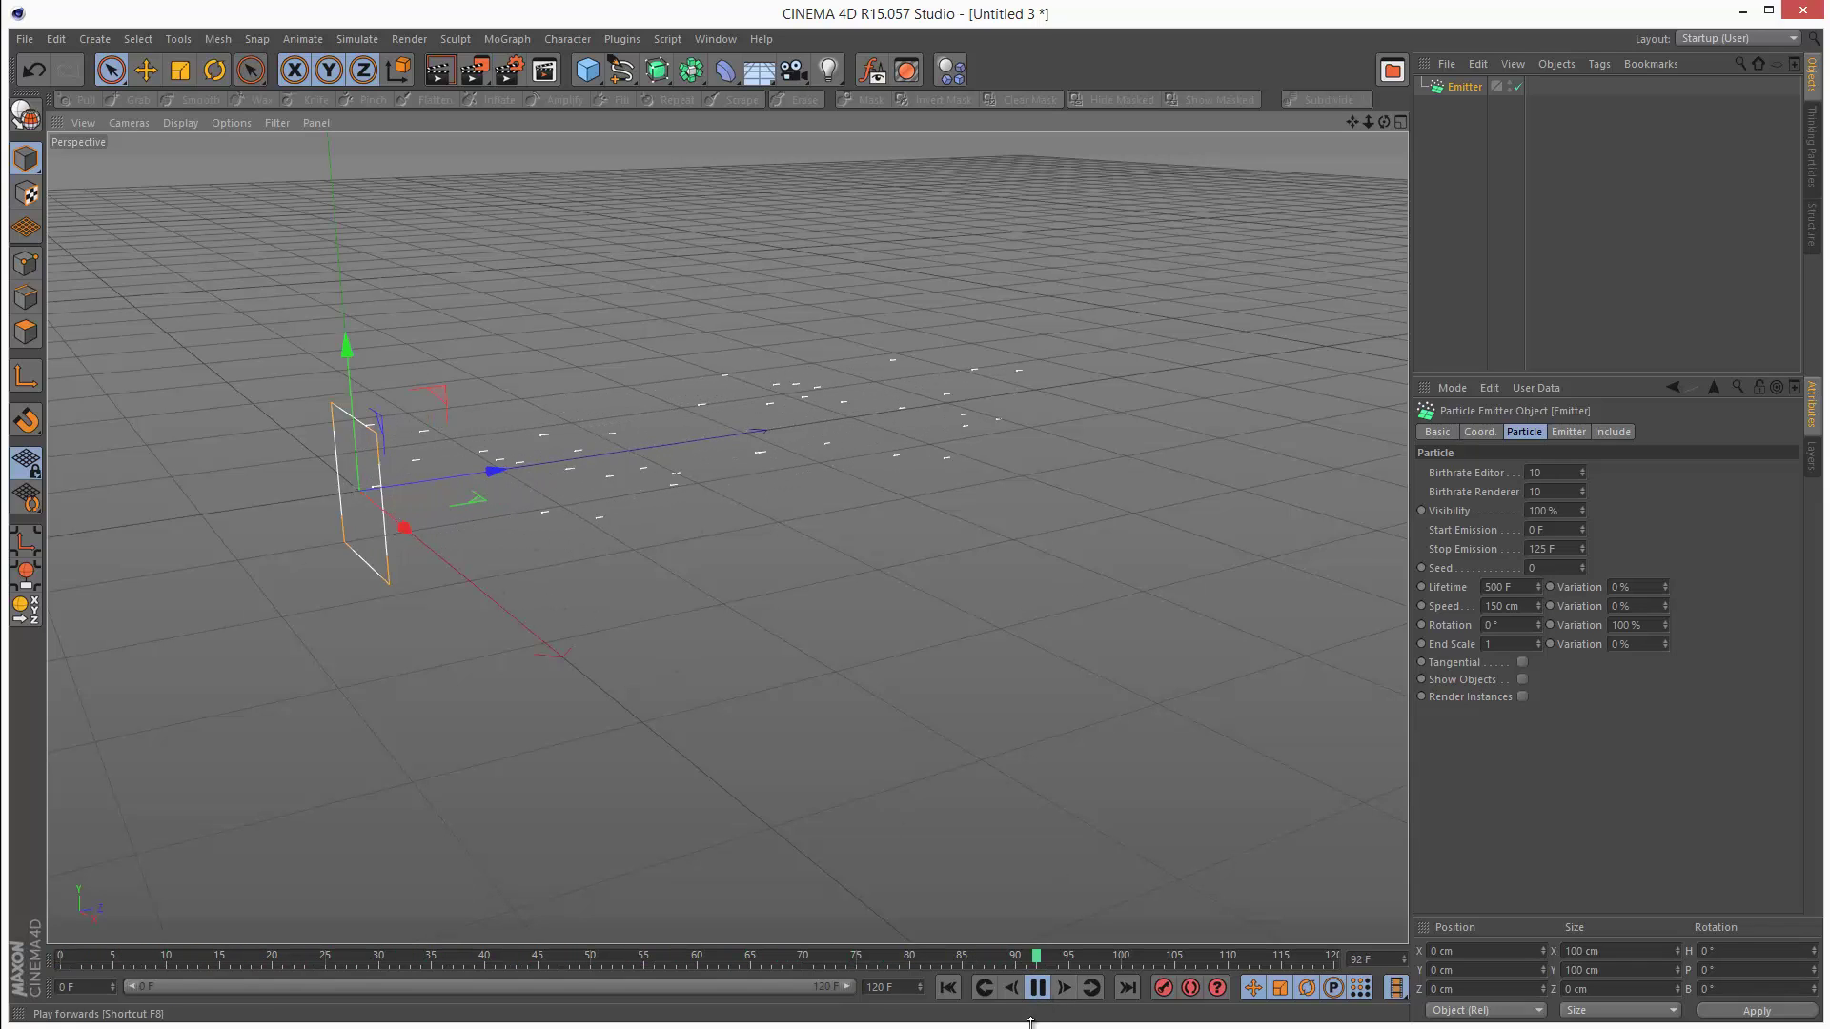
left_click(1038, 987)
left_click(948, 987)
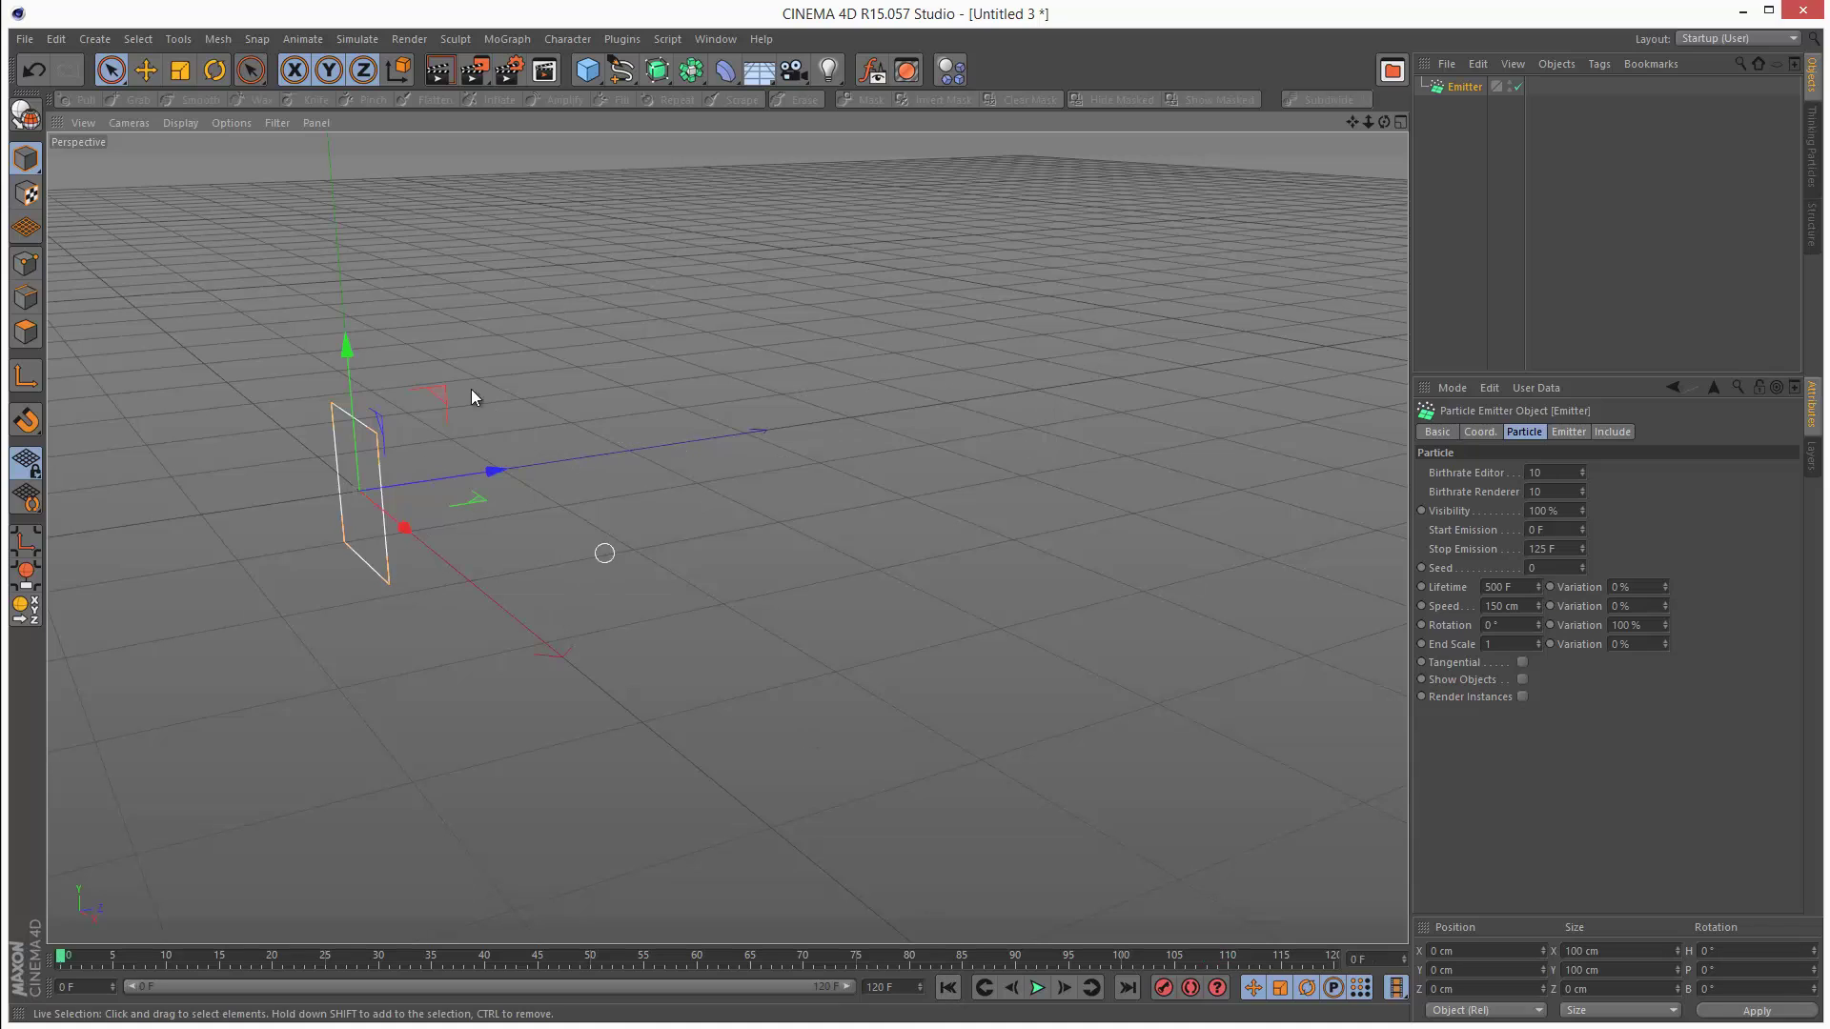
- Add a Sphere primitive with a 10 cm radius
left_click(582, 76)
left_click(989, 130)
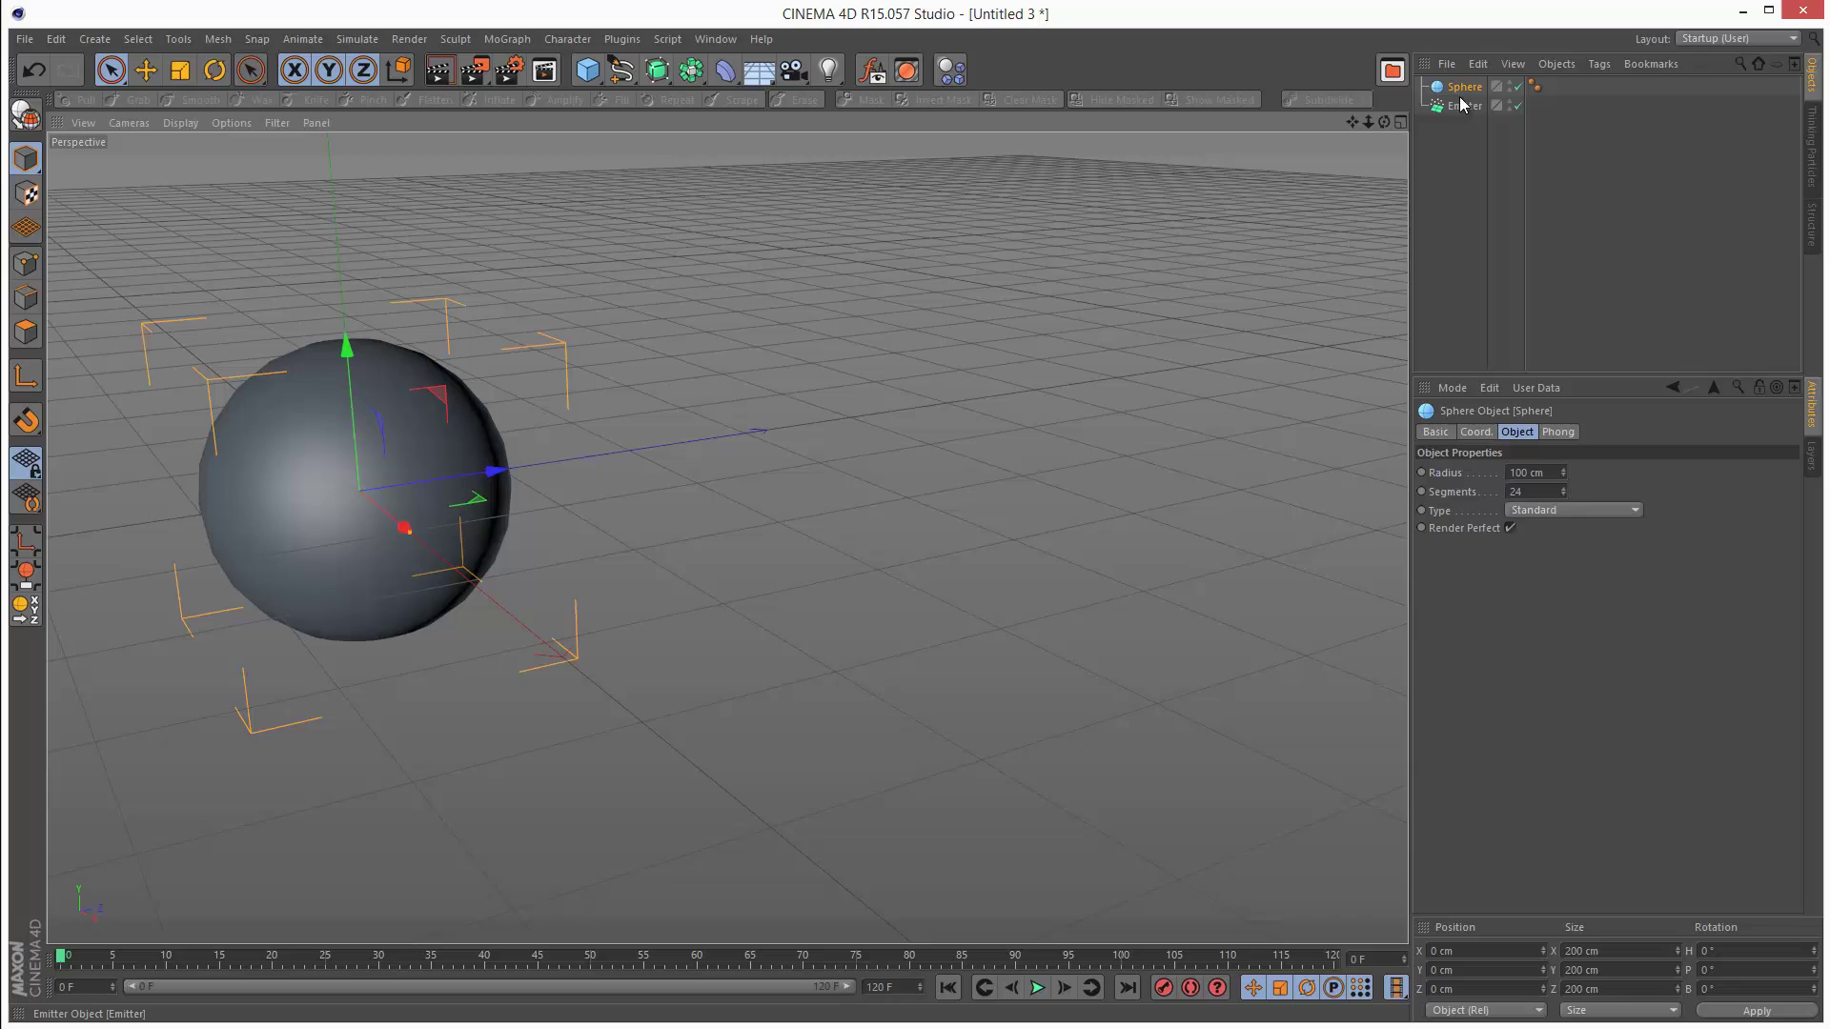
left_click(1530, 473)
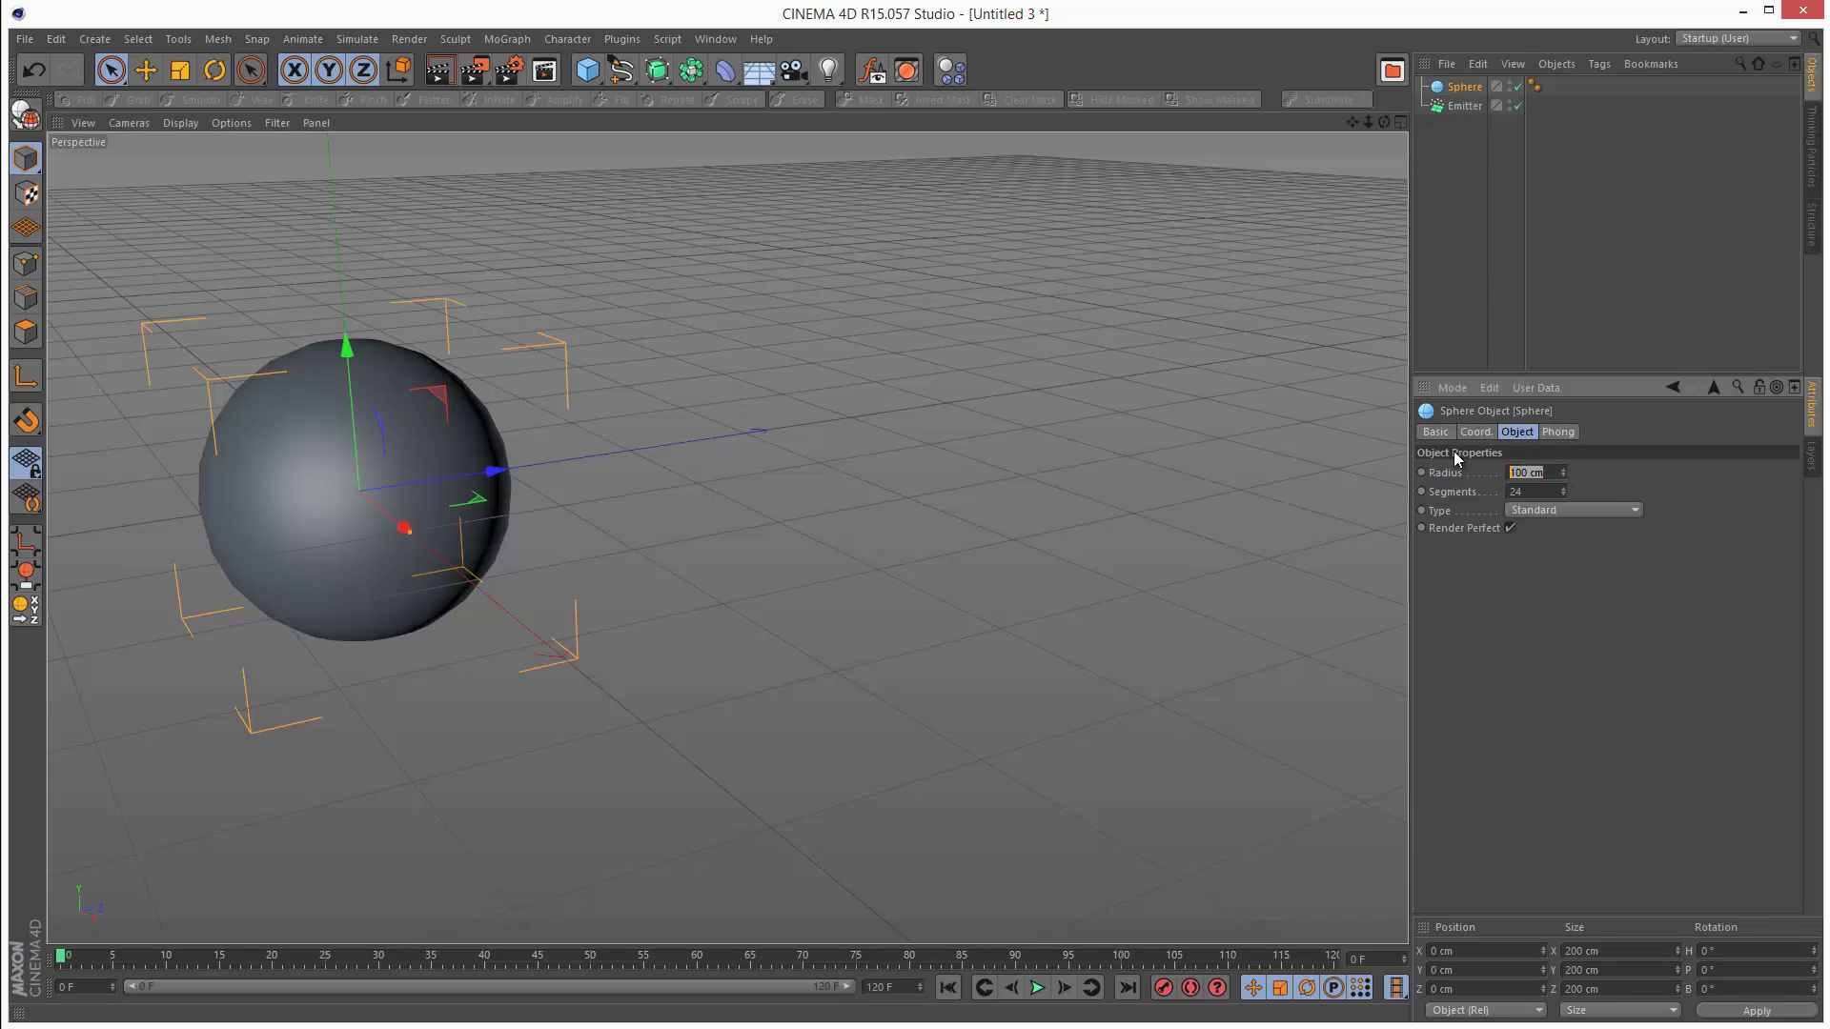
type("10")
key("Return")
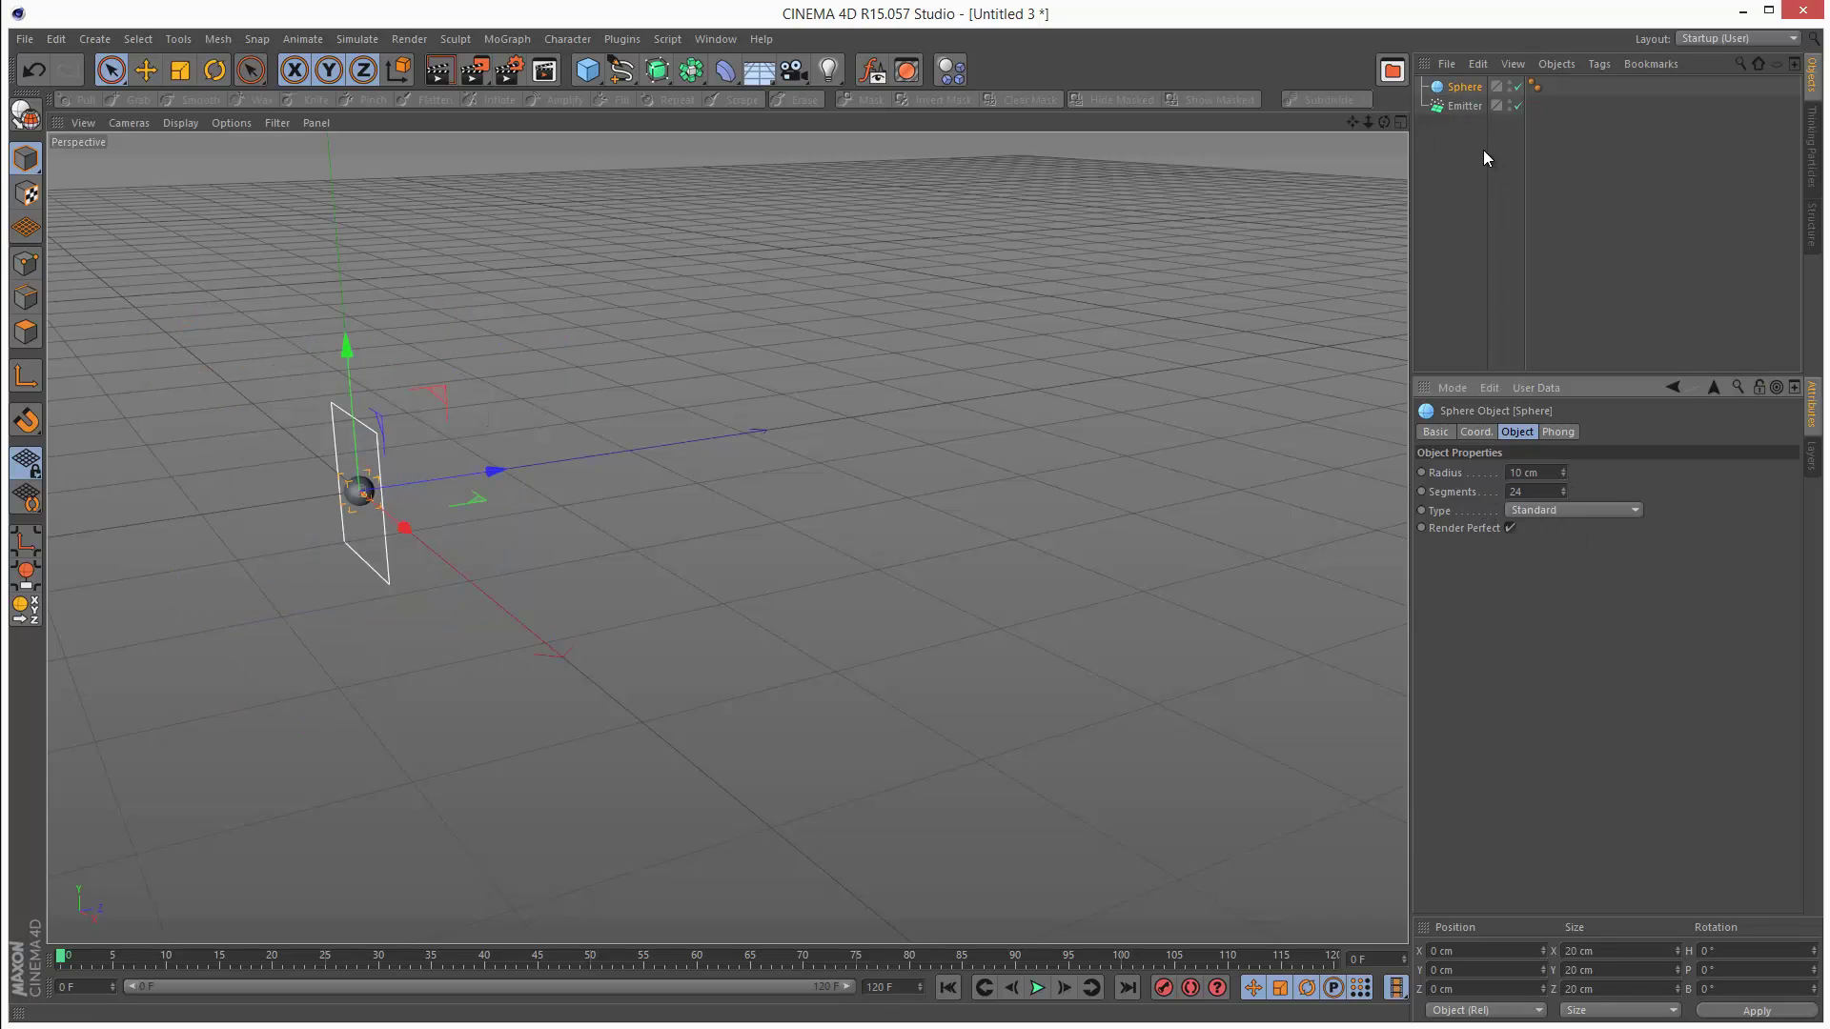
- Parent the Sphere under the Emitter, enable Show Objects, and play to see spheres emitted
left_click_drag(1464, 87, 1474, 109)
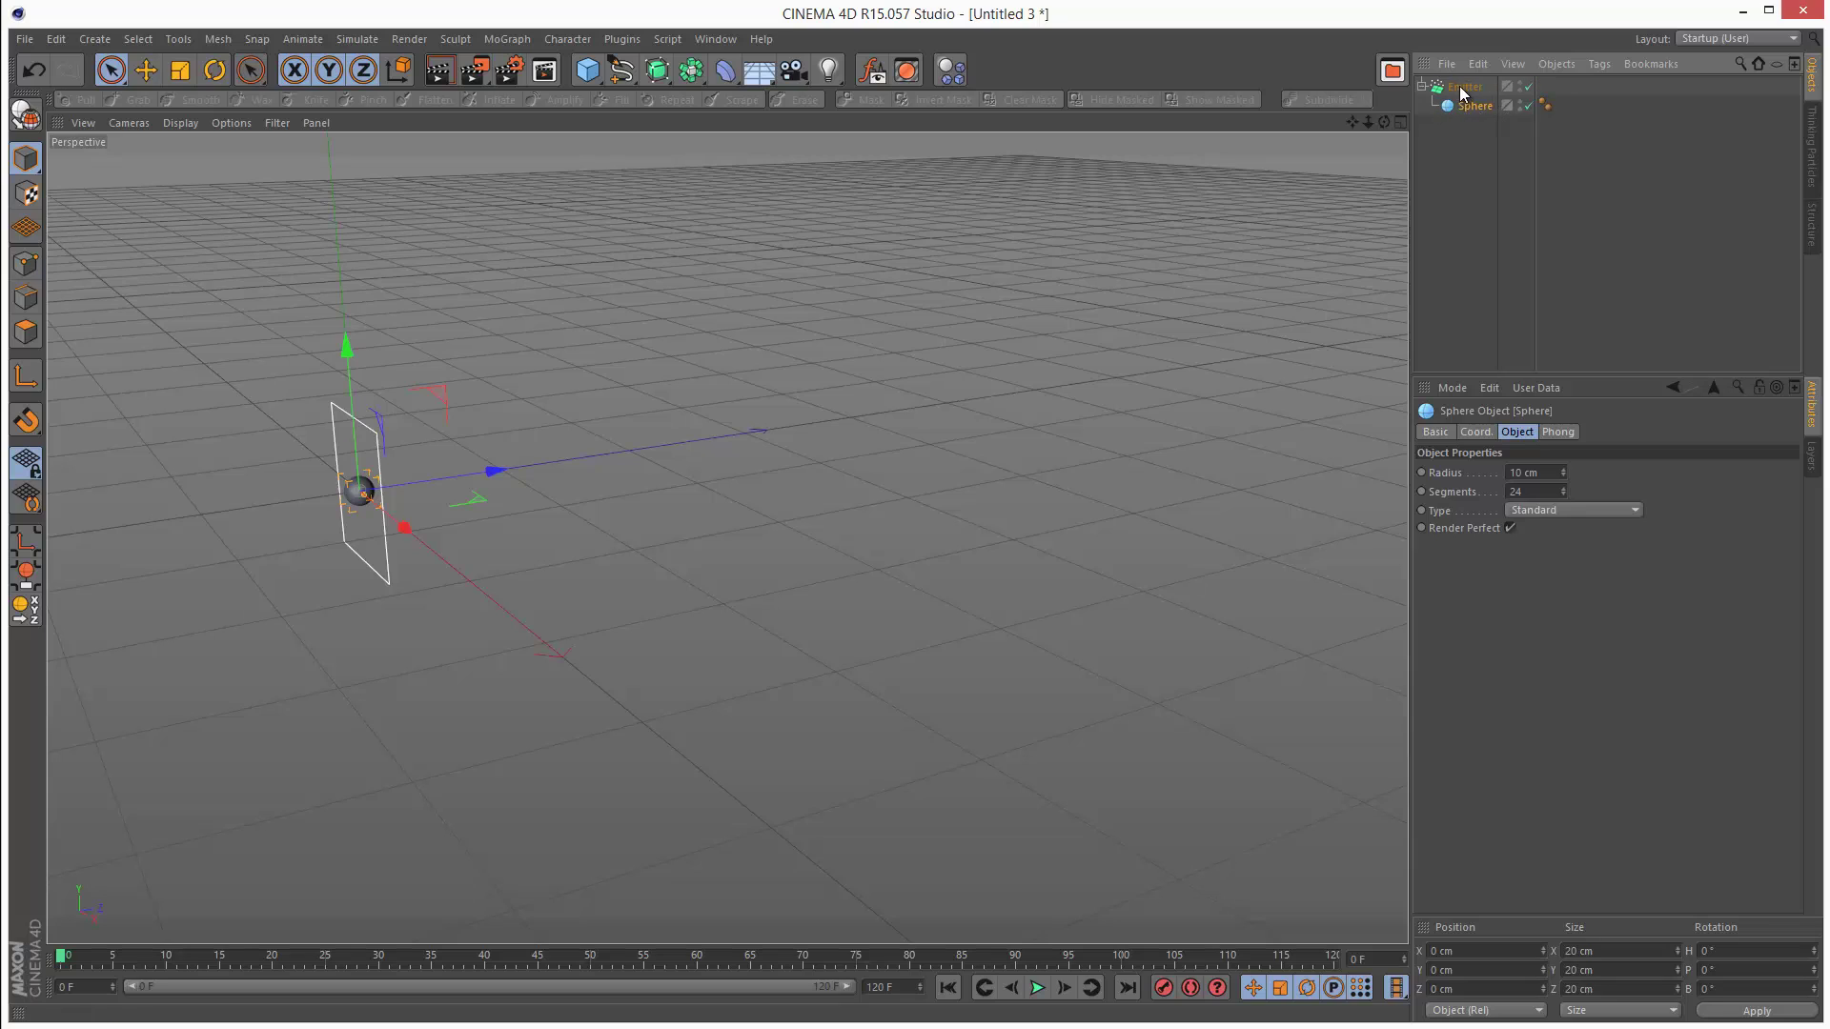
left_click(1465, 87)
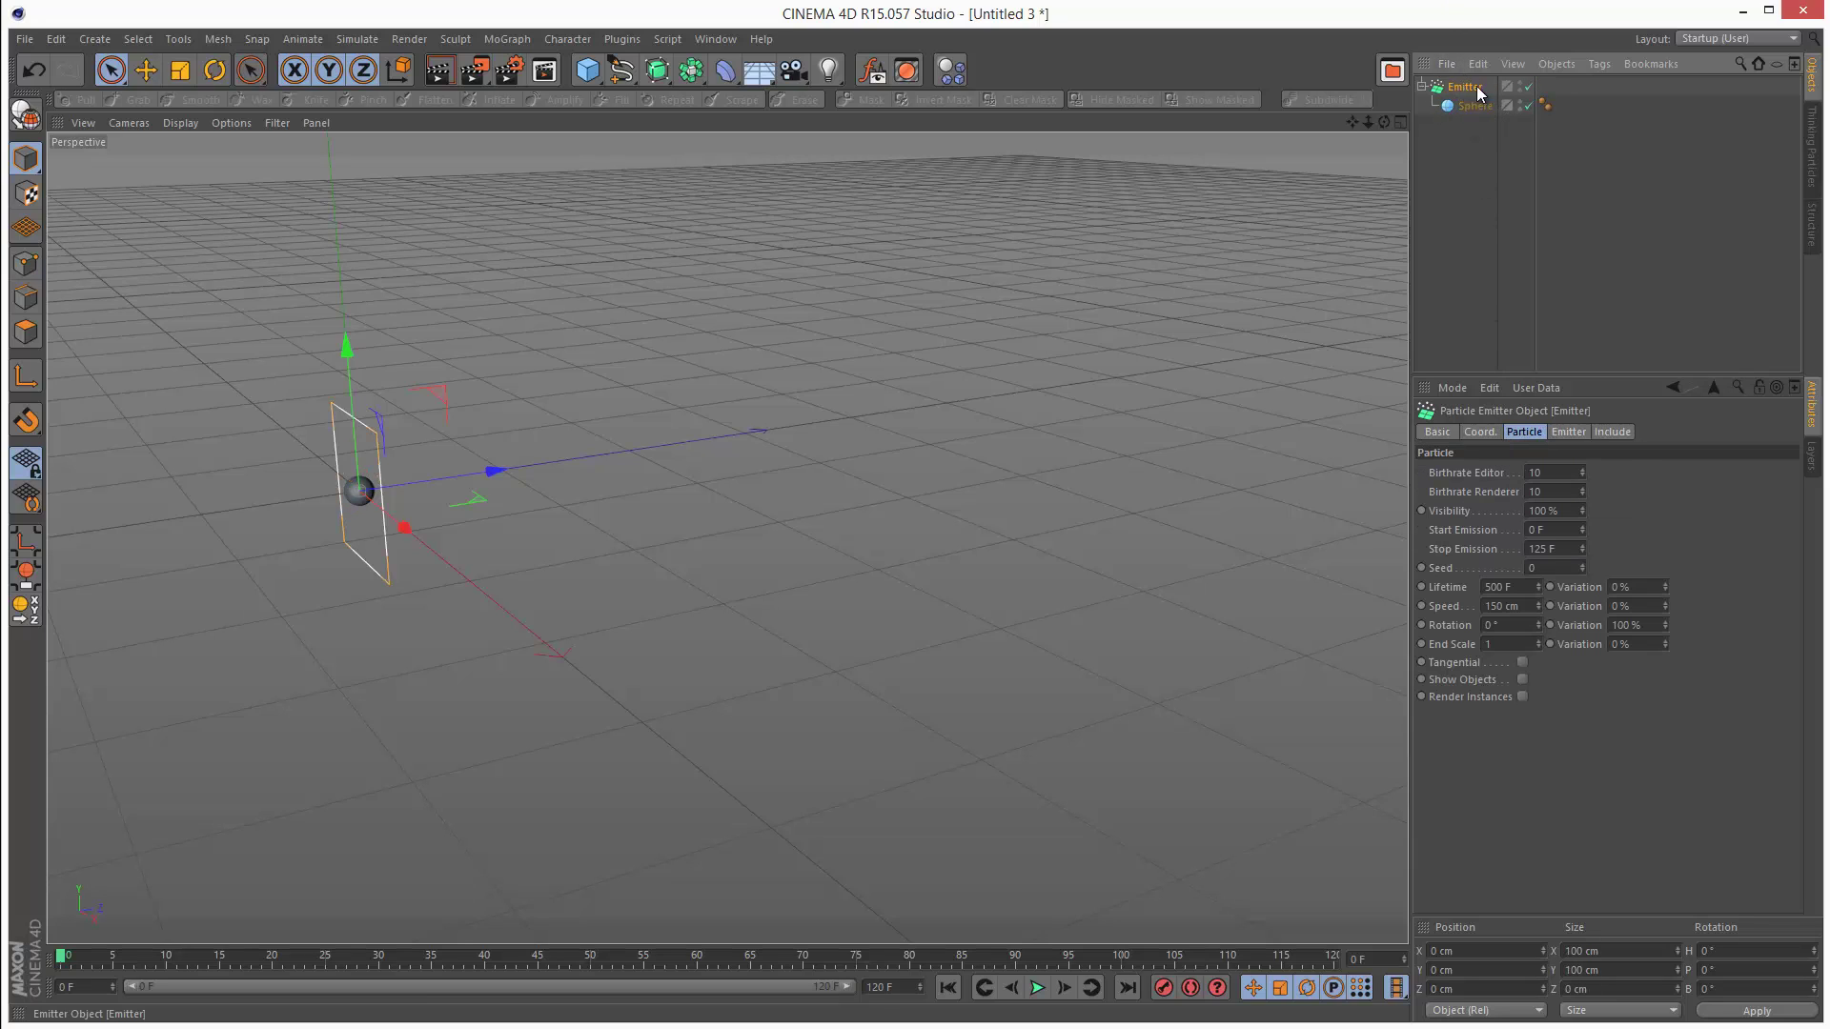
left_click(1522, 678)
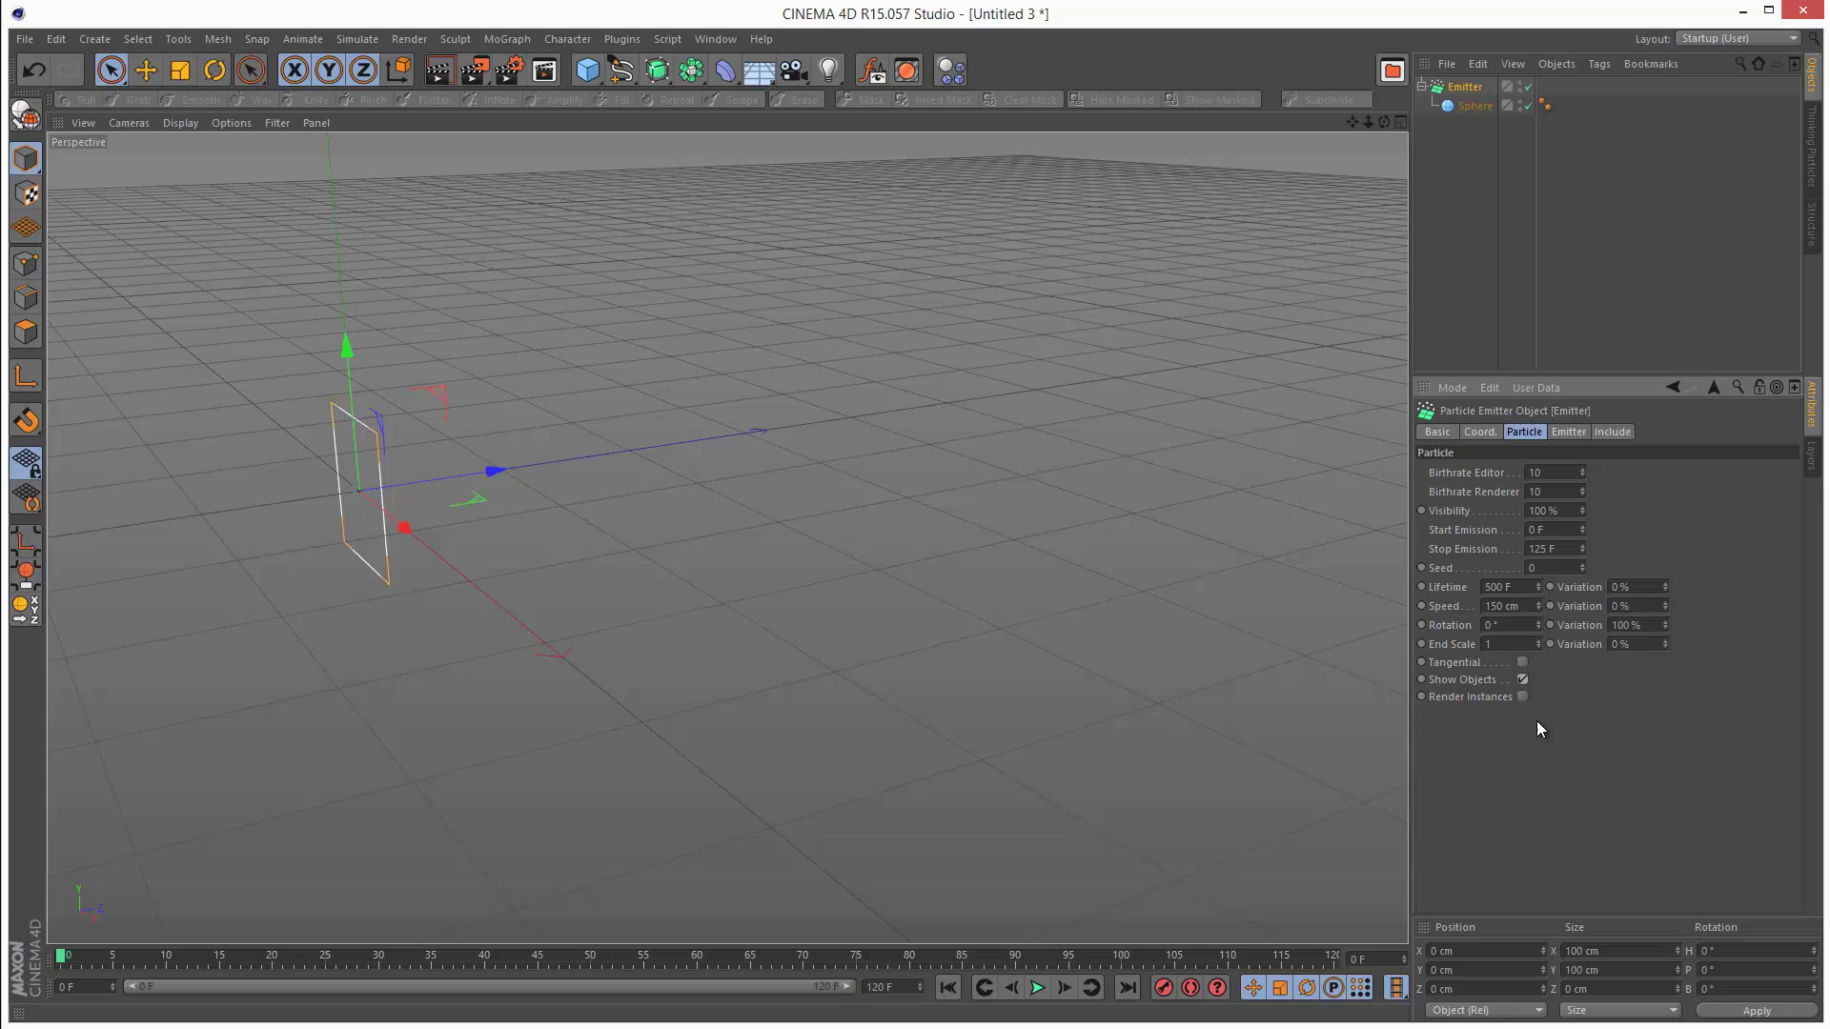
left_click(1043, 989)
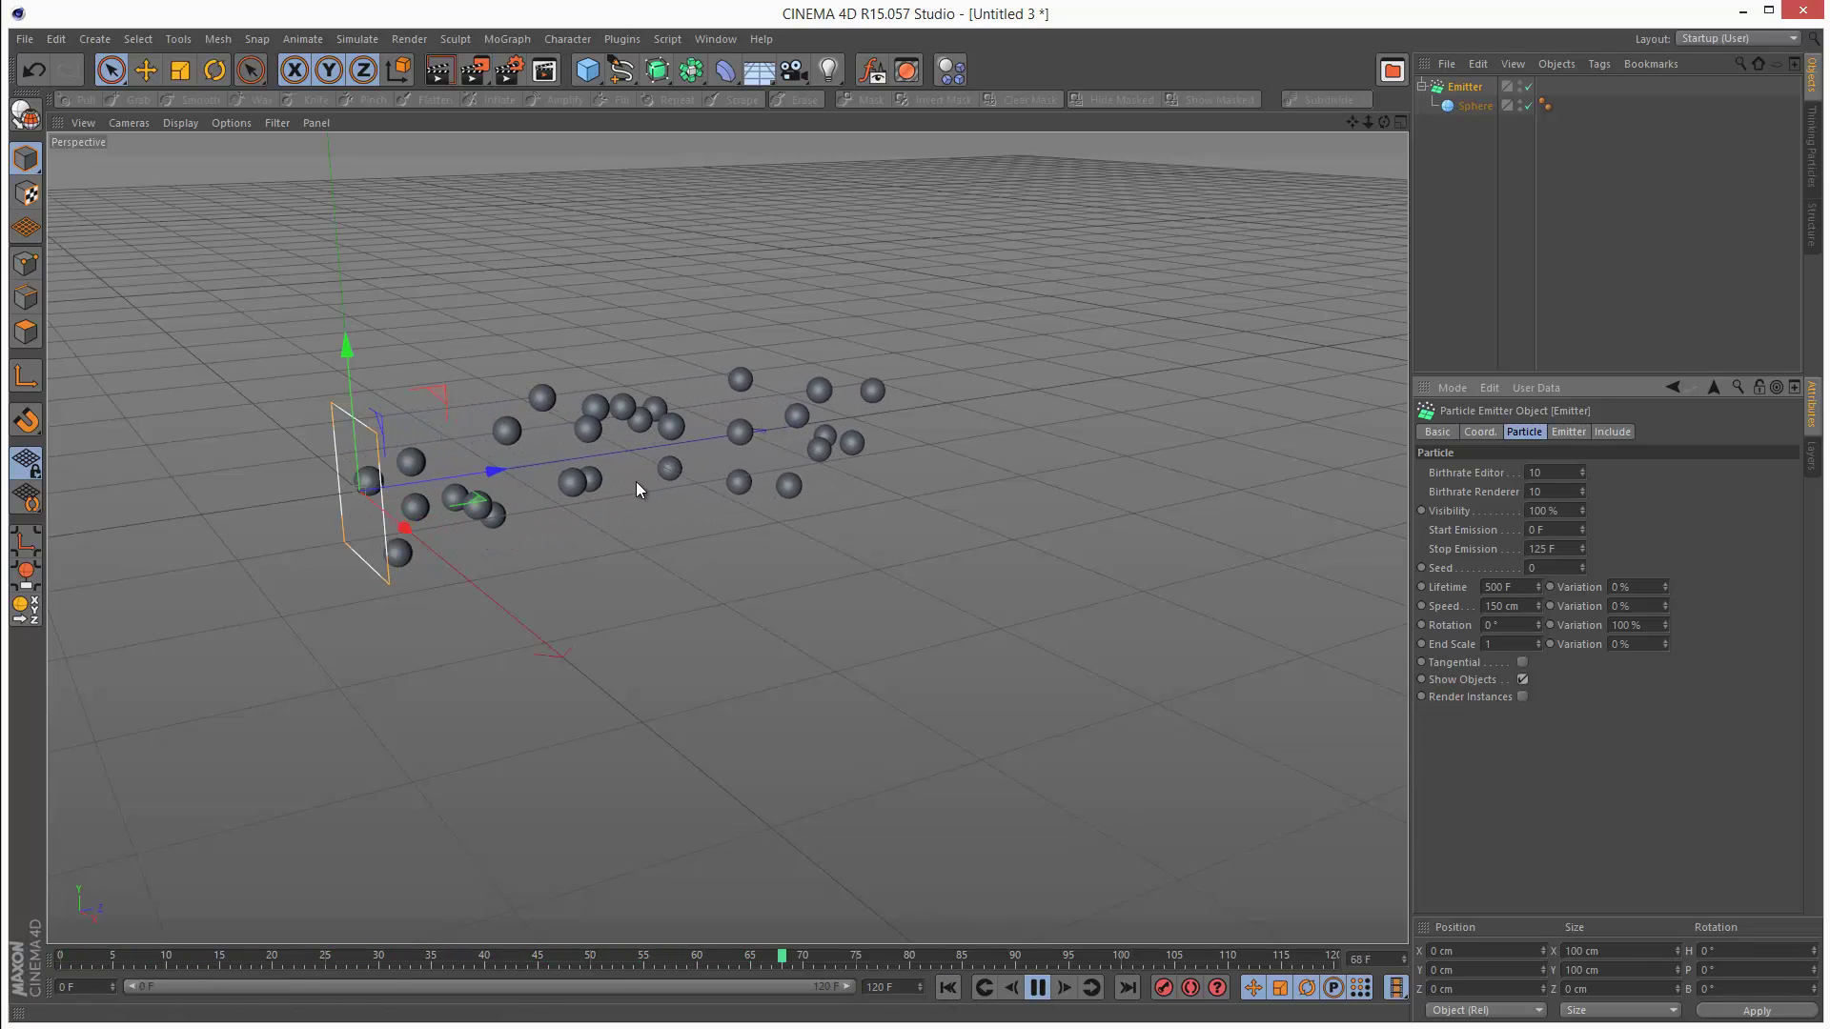
- Stop playback and add a Rigid Body dynamics tag to the Emitter
left_click(1039, 988)
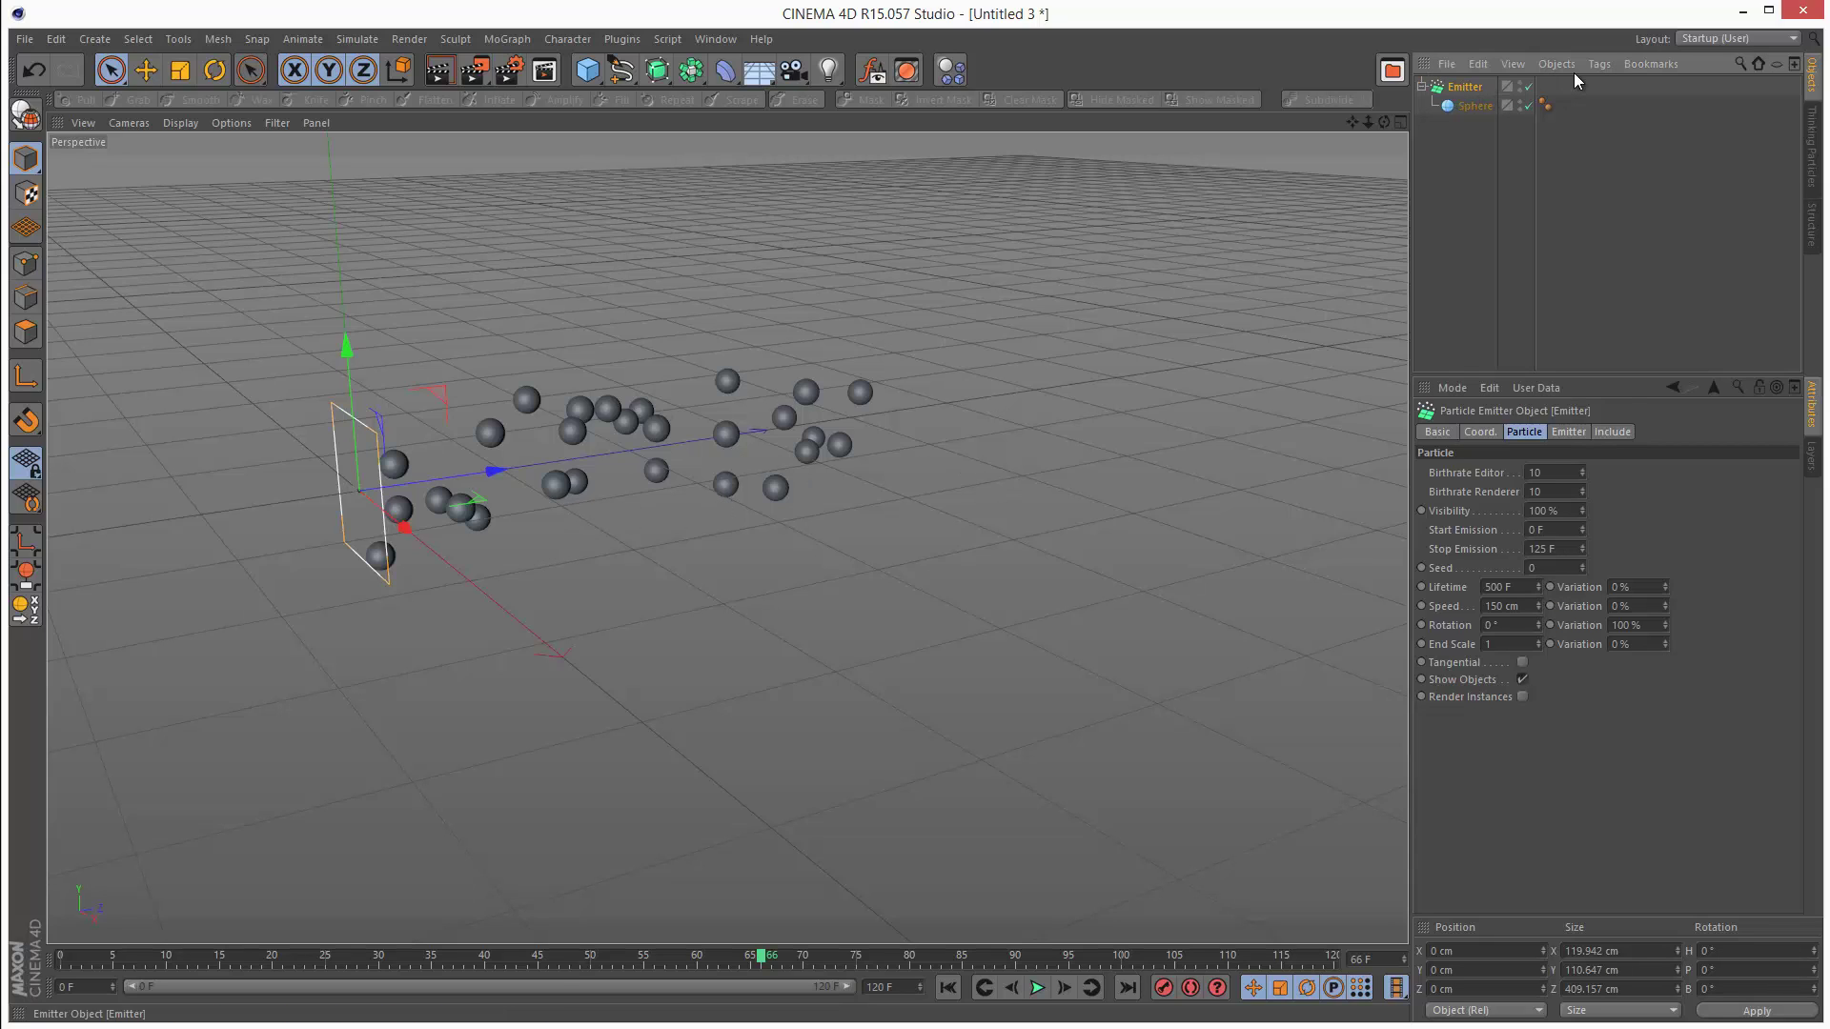
left_click(1598, 63)
mouse_move(1683, 262)
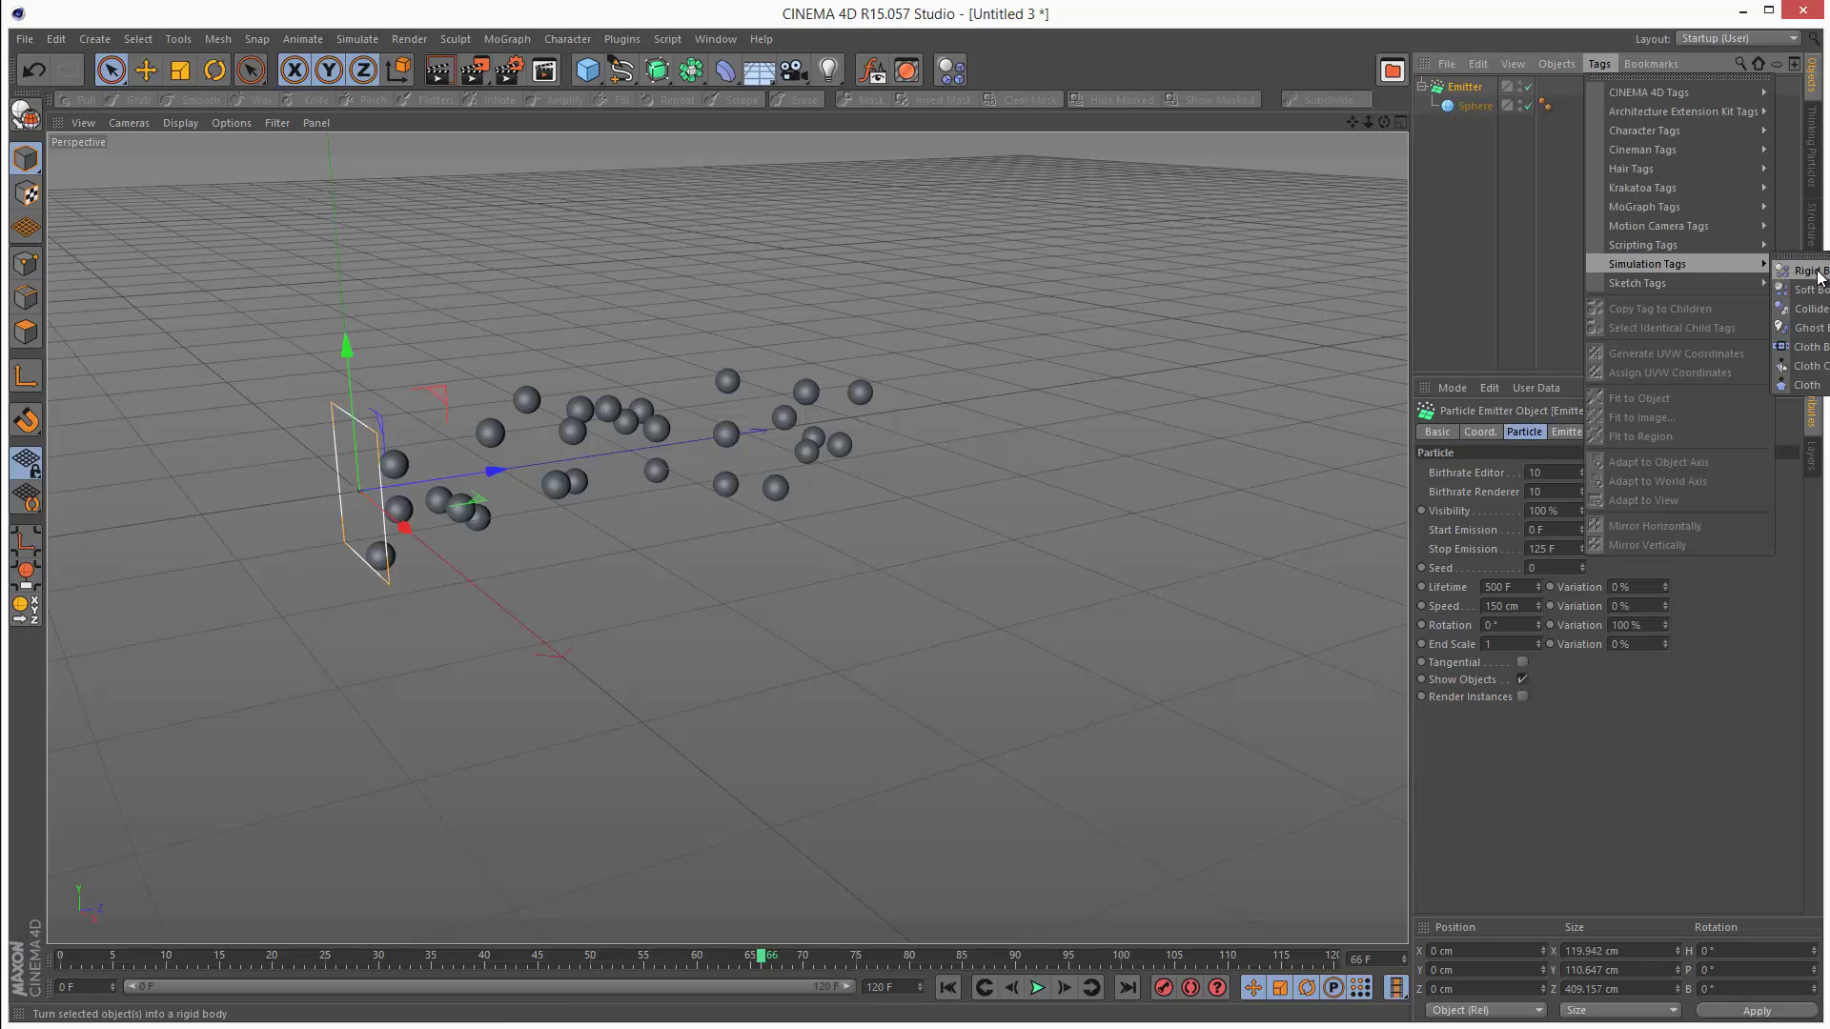
left_click(1819, 278)
- Replay from frame 0 to test the dynamics, then rewind
left_click(949, 988)
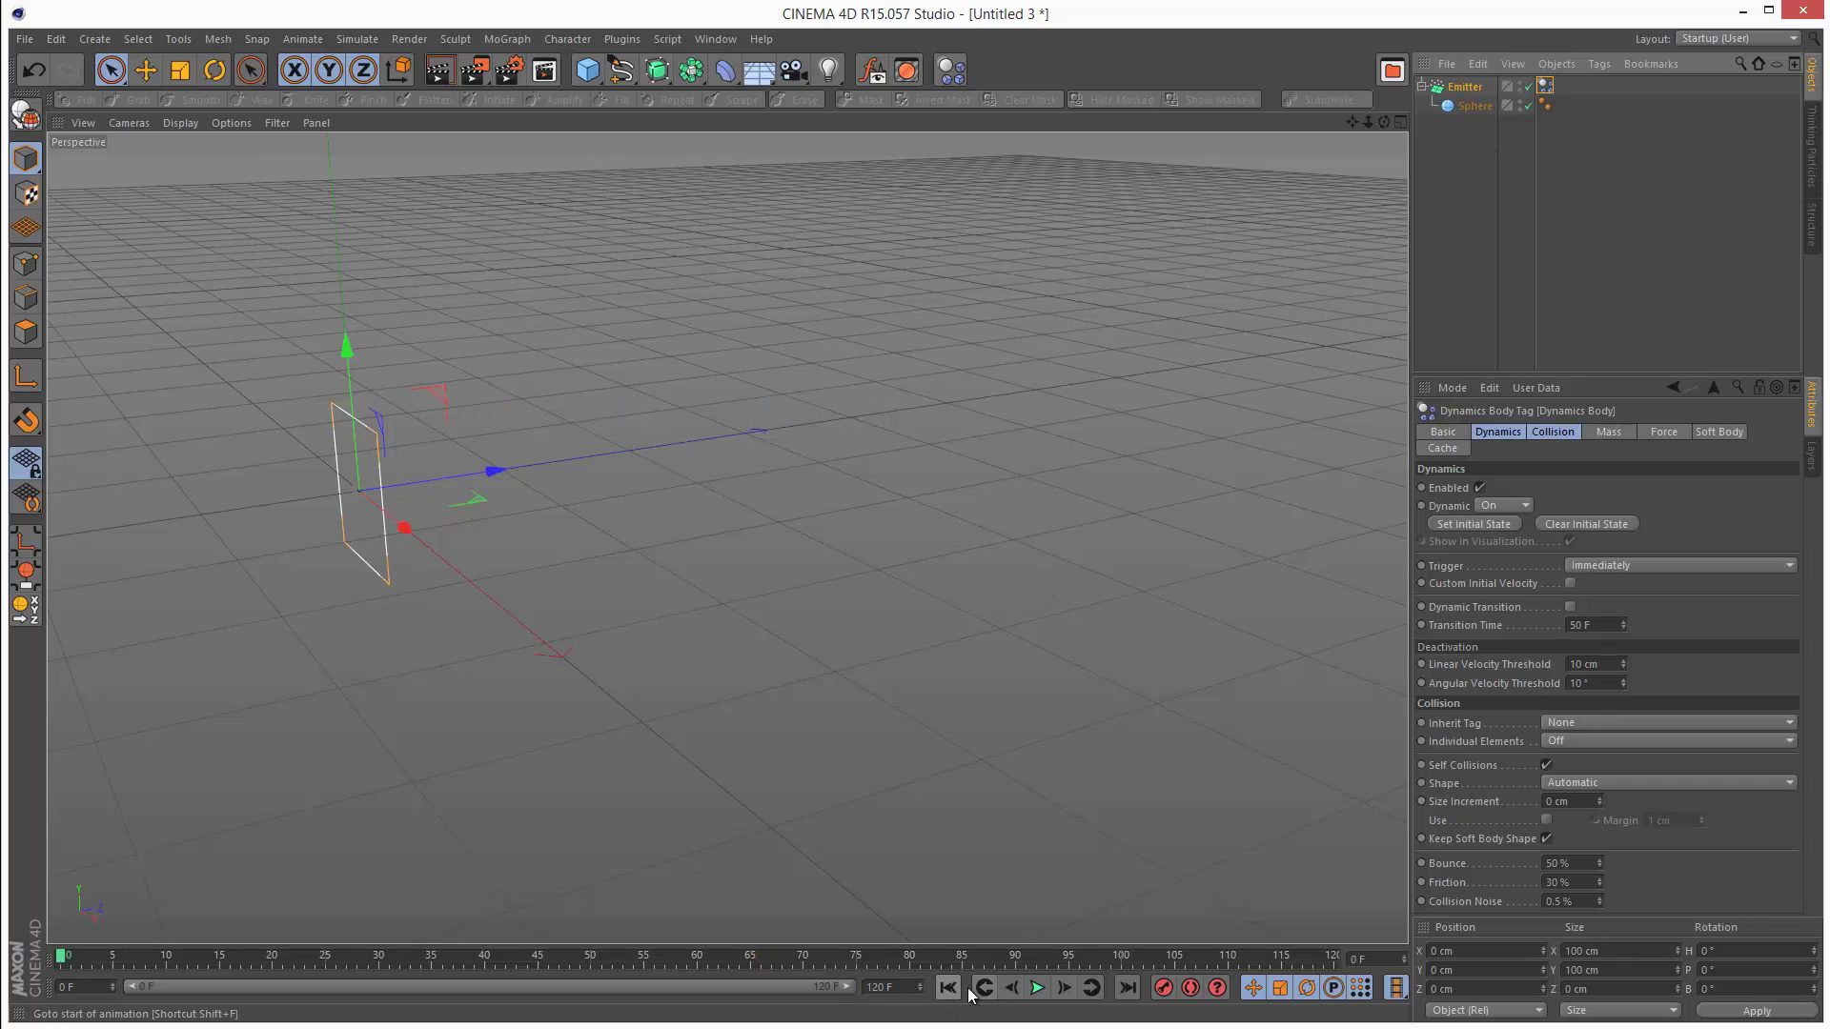
left_click(1037, 987)
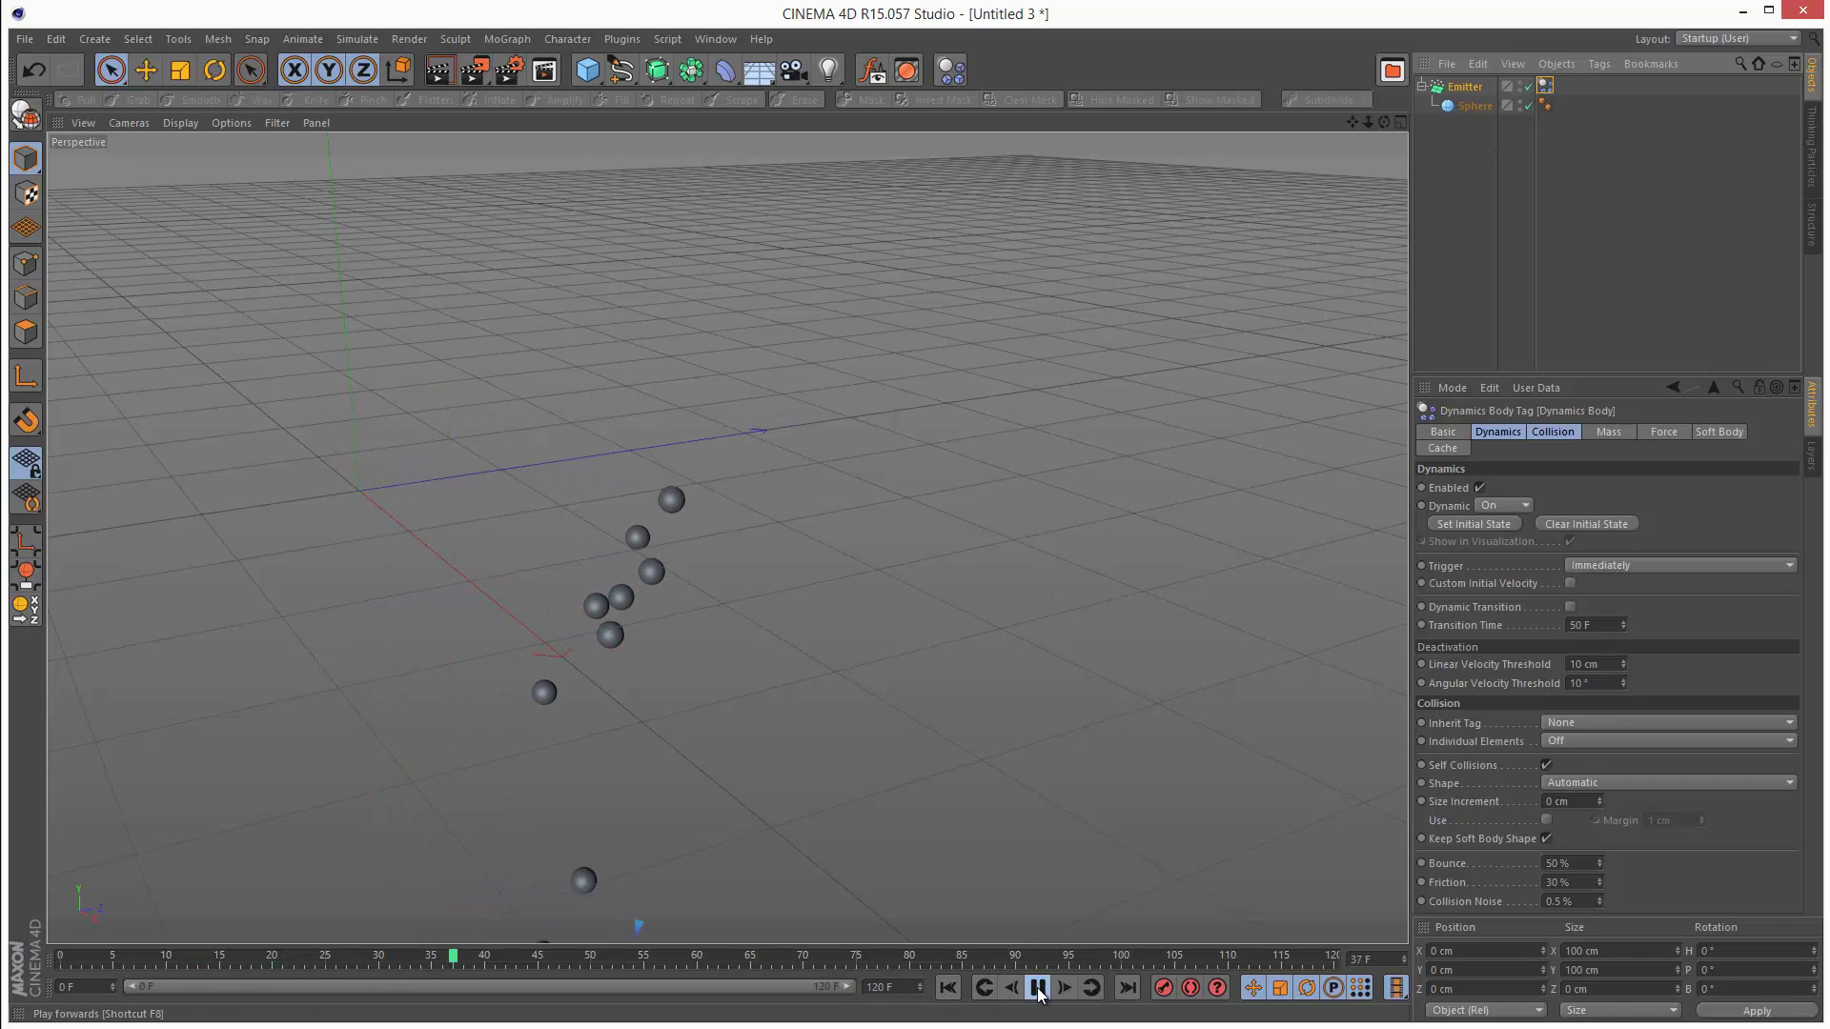
left_click(949, 987)
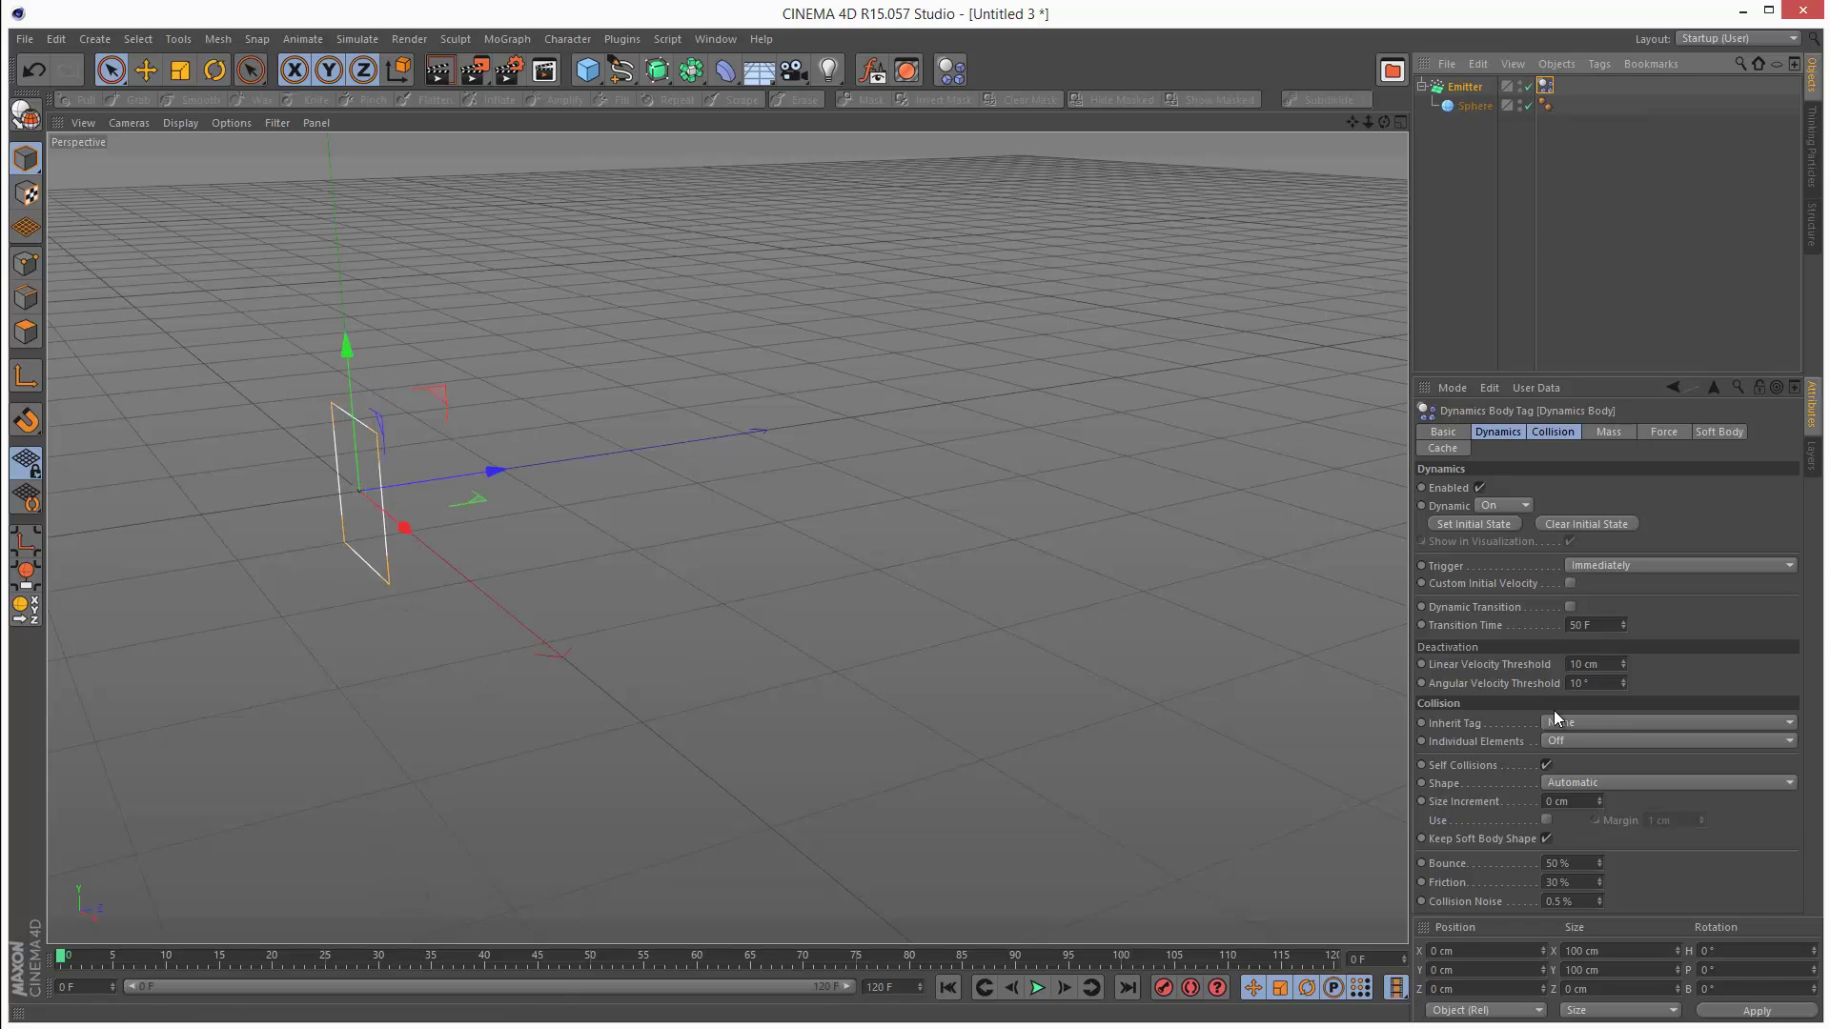
- Set Inherit Tag to Apply Tag to Children and Individual Elements to All, then play
left_click(1616, 726)
left_click(1635, 762)
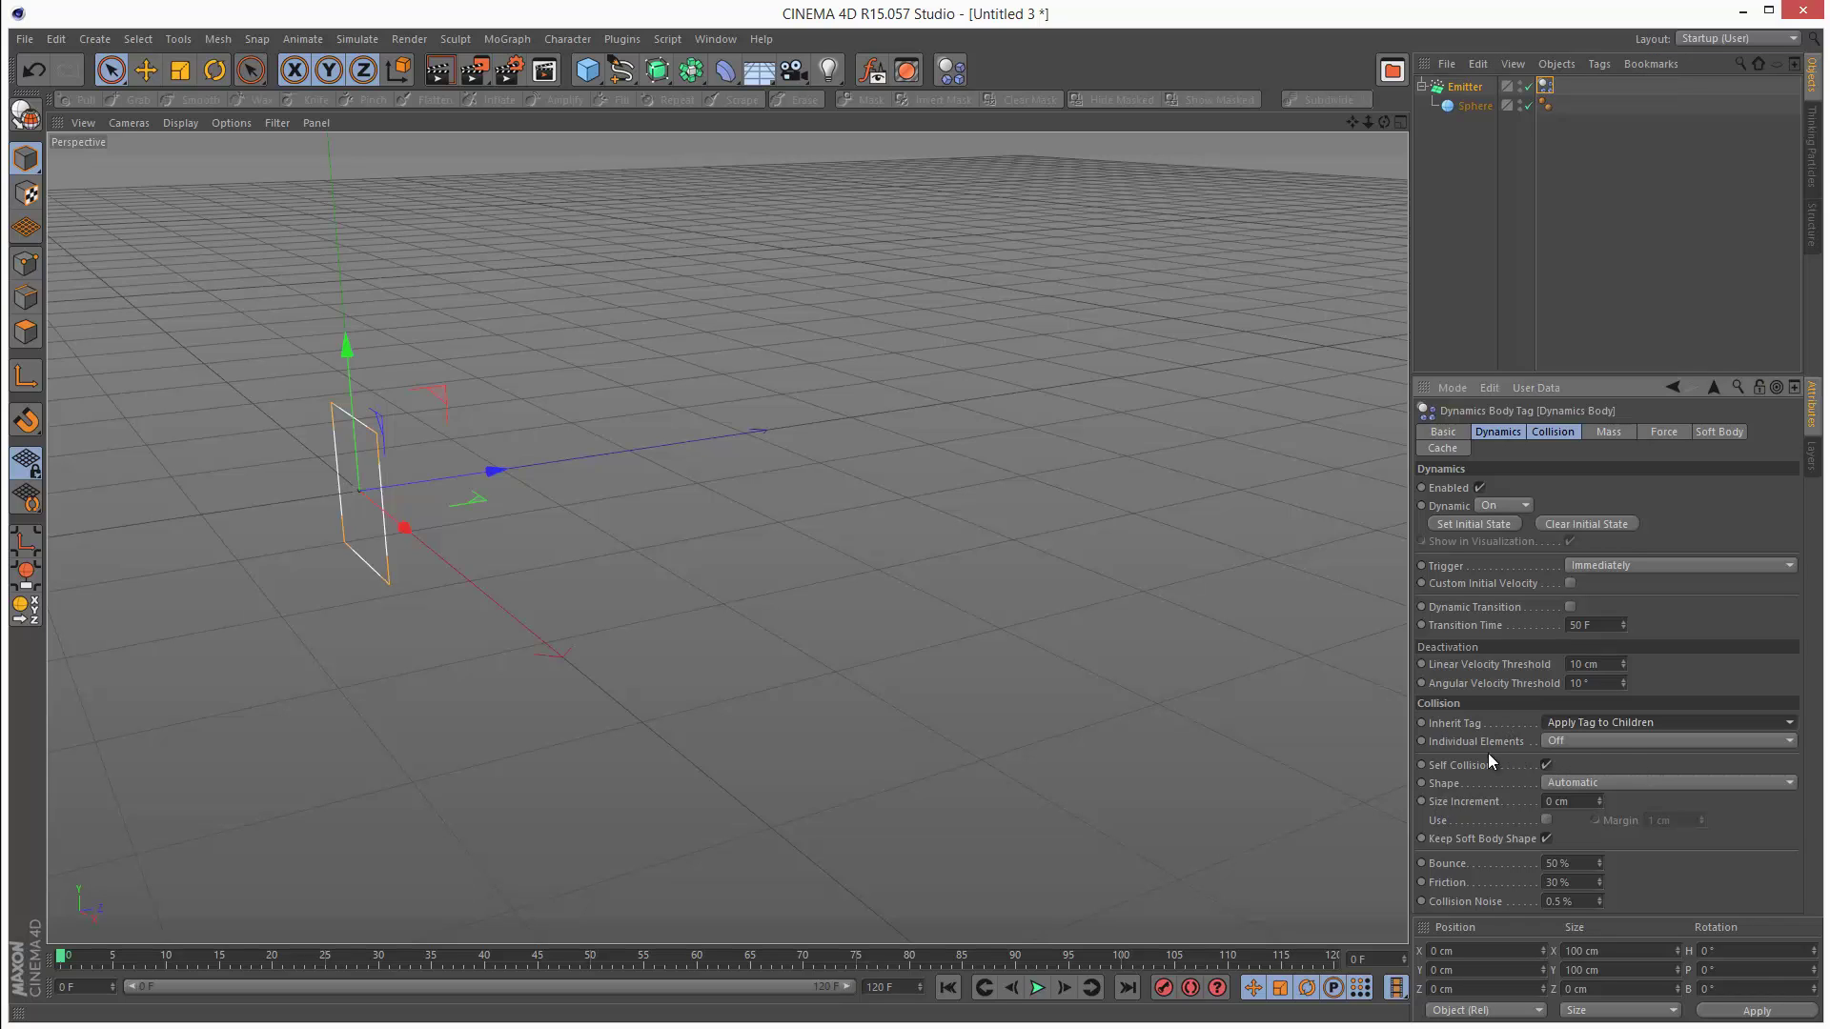
left_click(1609, 742)
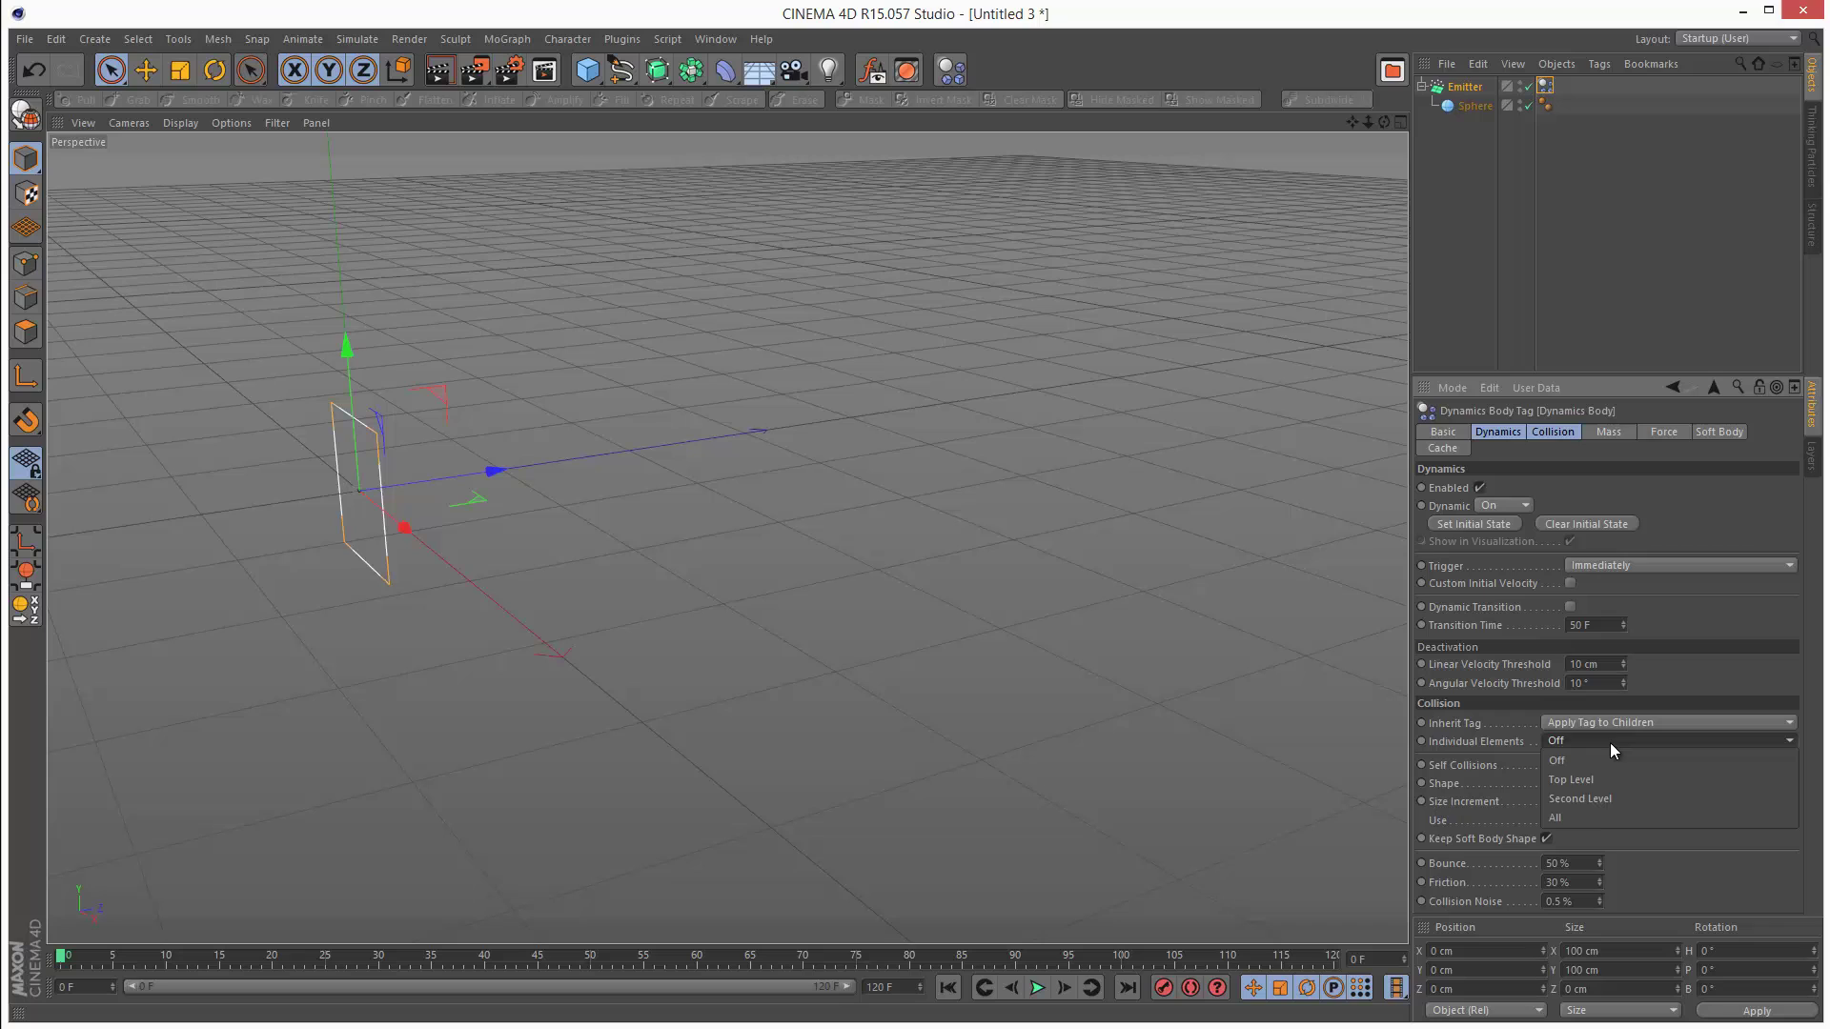
left_click(1598, 805)
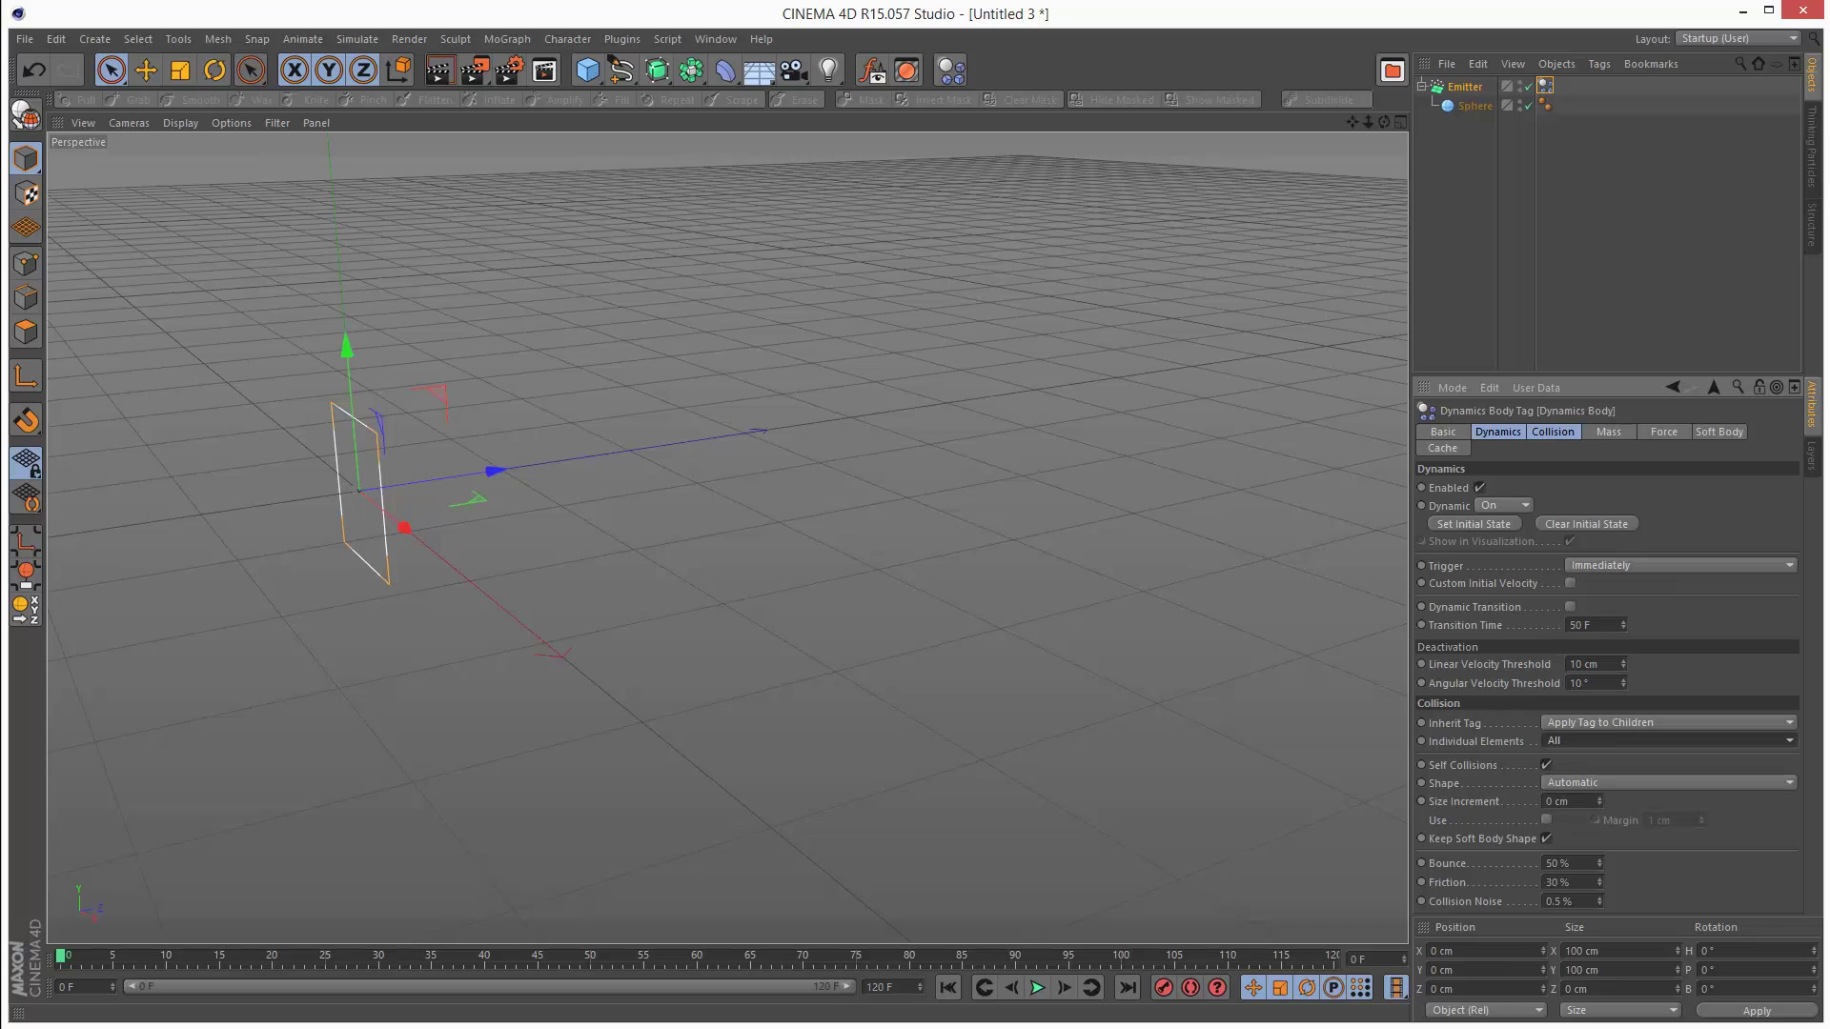
left_click(1037, 988)
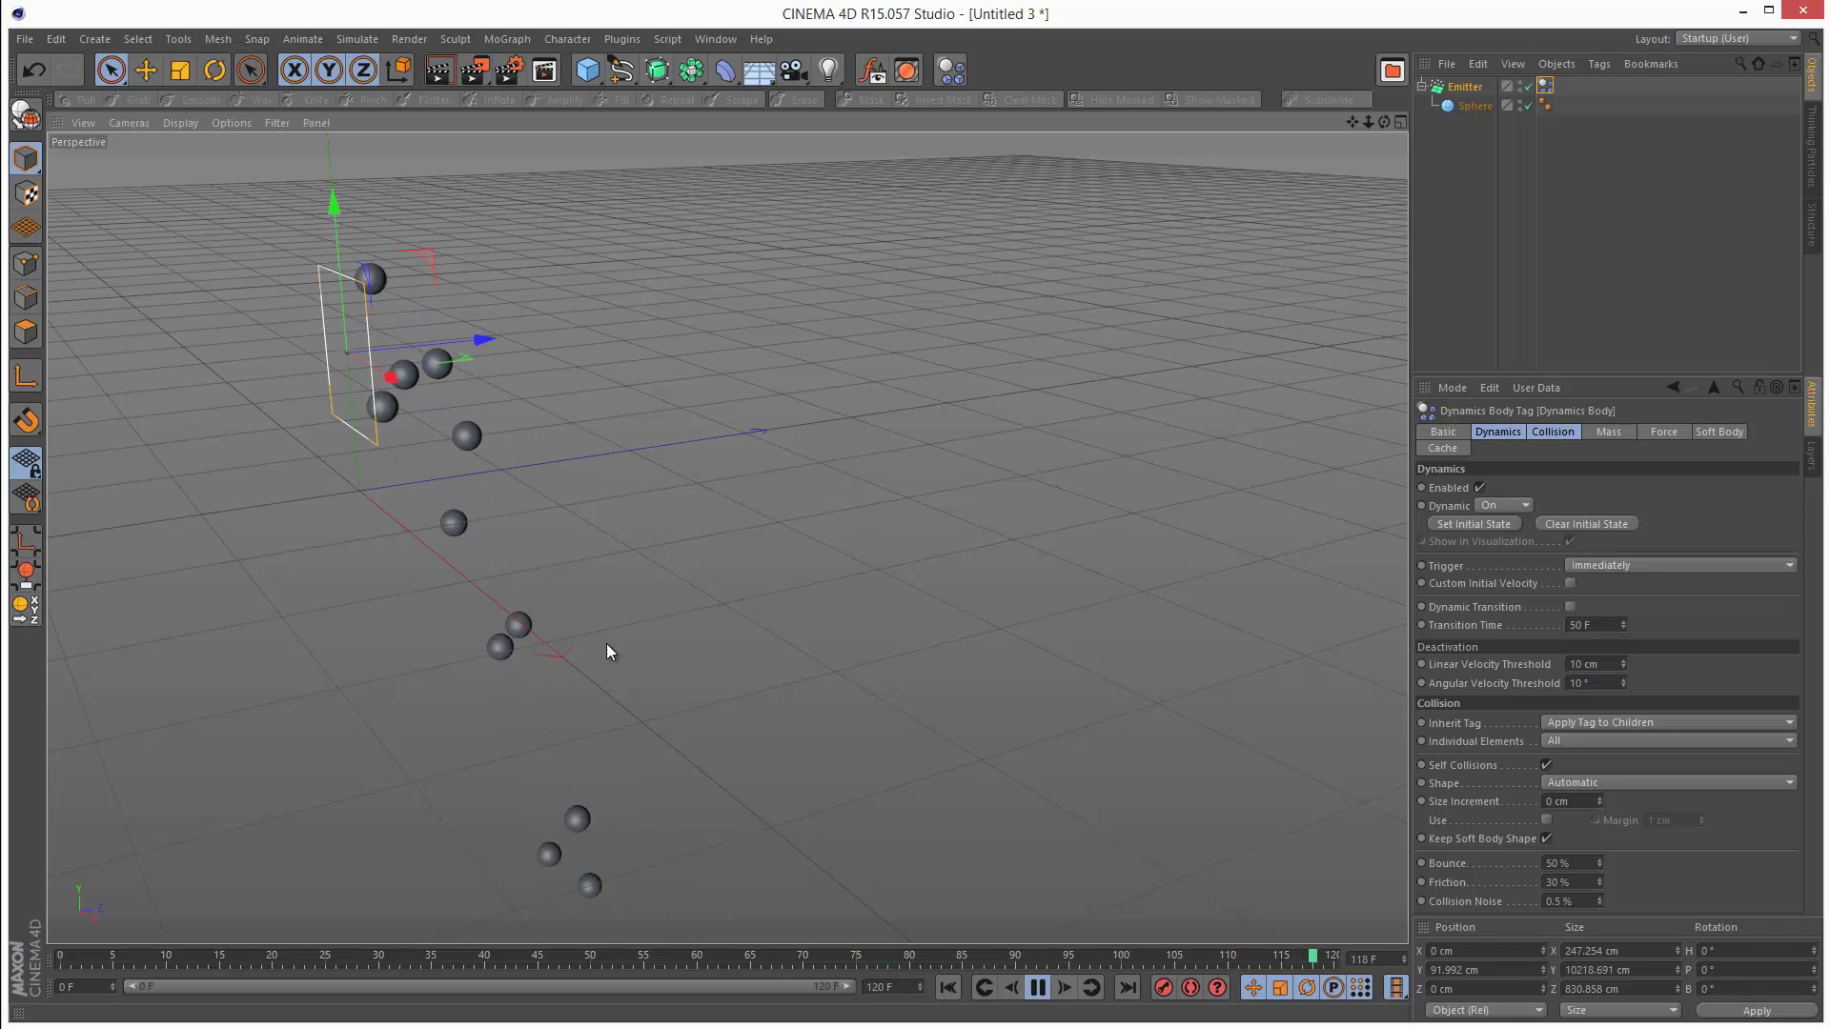
- Add a Floor below the emitter and give it a rigid body dynamics tag
left_click(1038, 987)
left_click_drag(763, 76, 842, 99)
left_click_drag(345, 411, 391, 641)
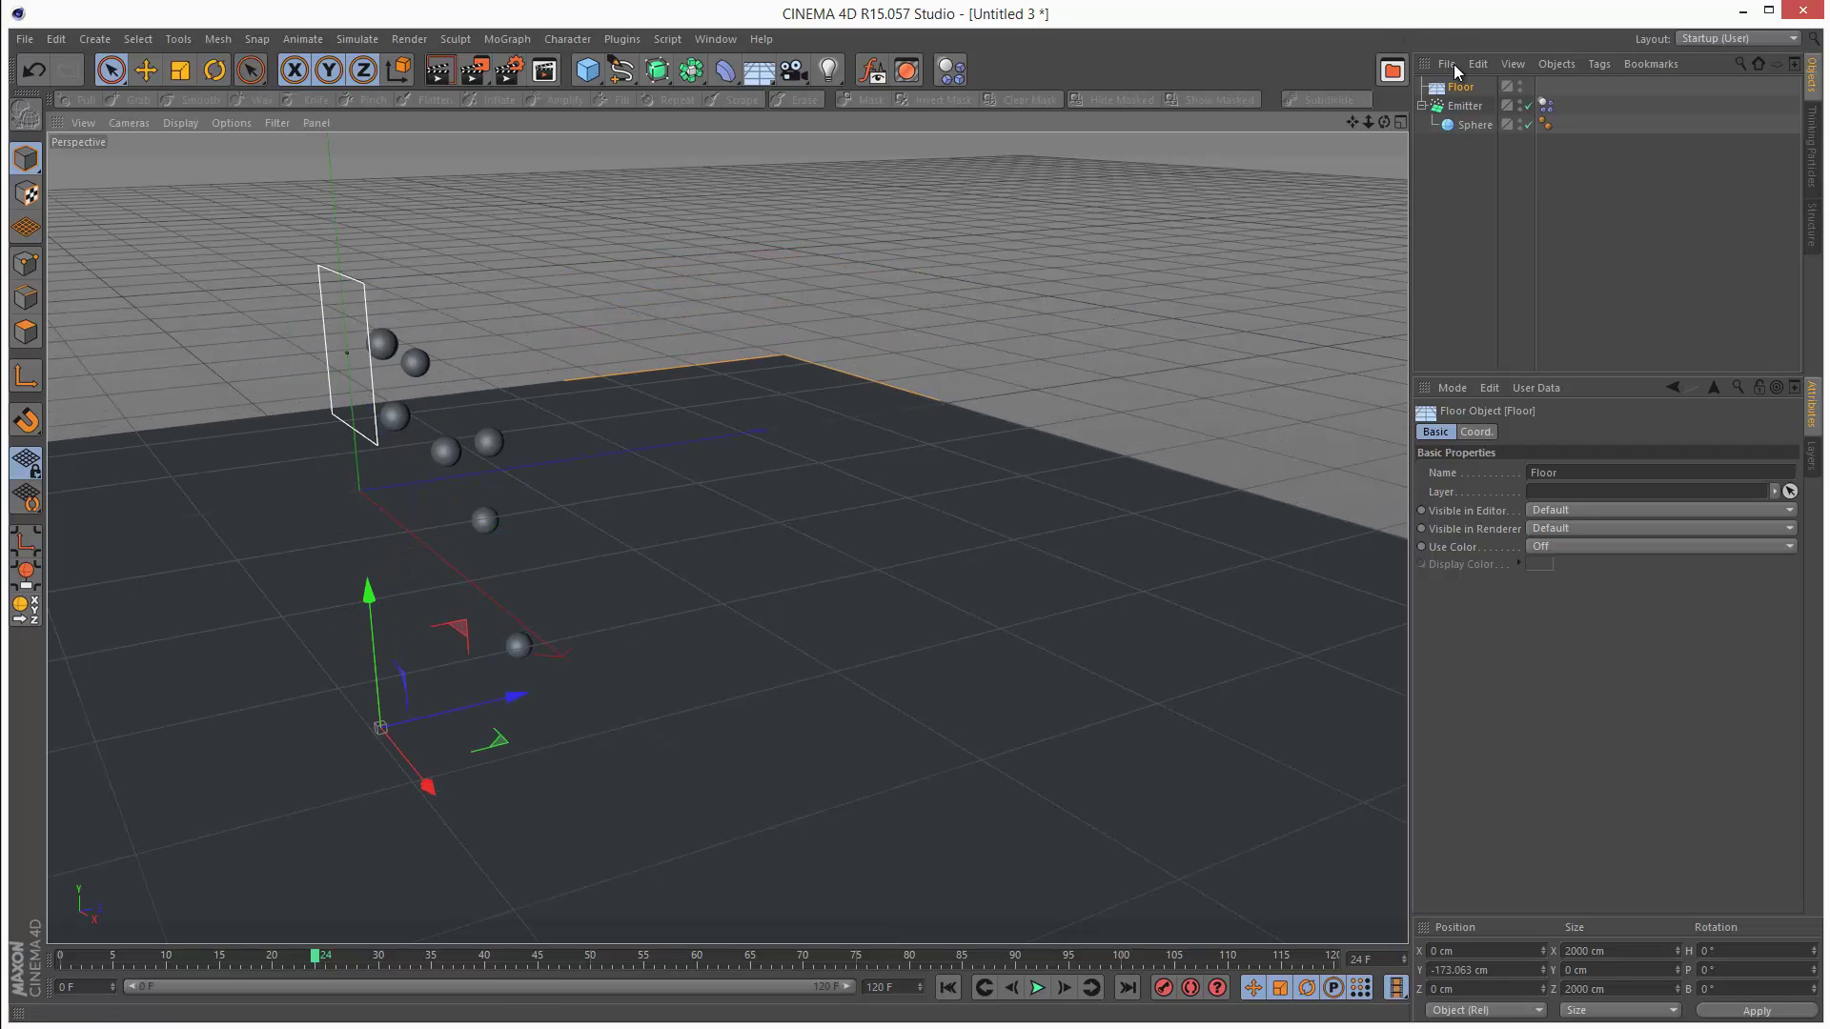
left_click(959, 65)
- Play from frame 0 to watch spheres land on the floor, then stop
left_click(989, 988)
left_click(1037, 989)
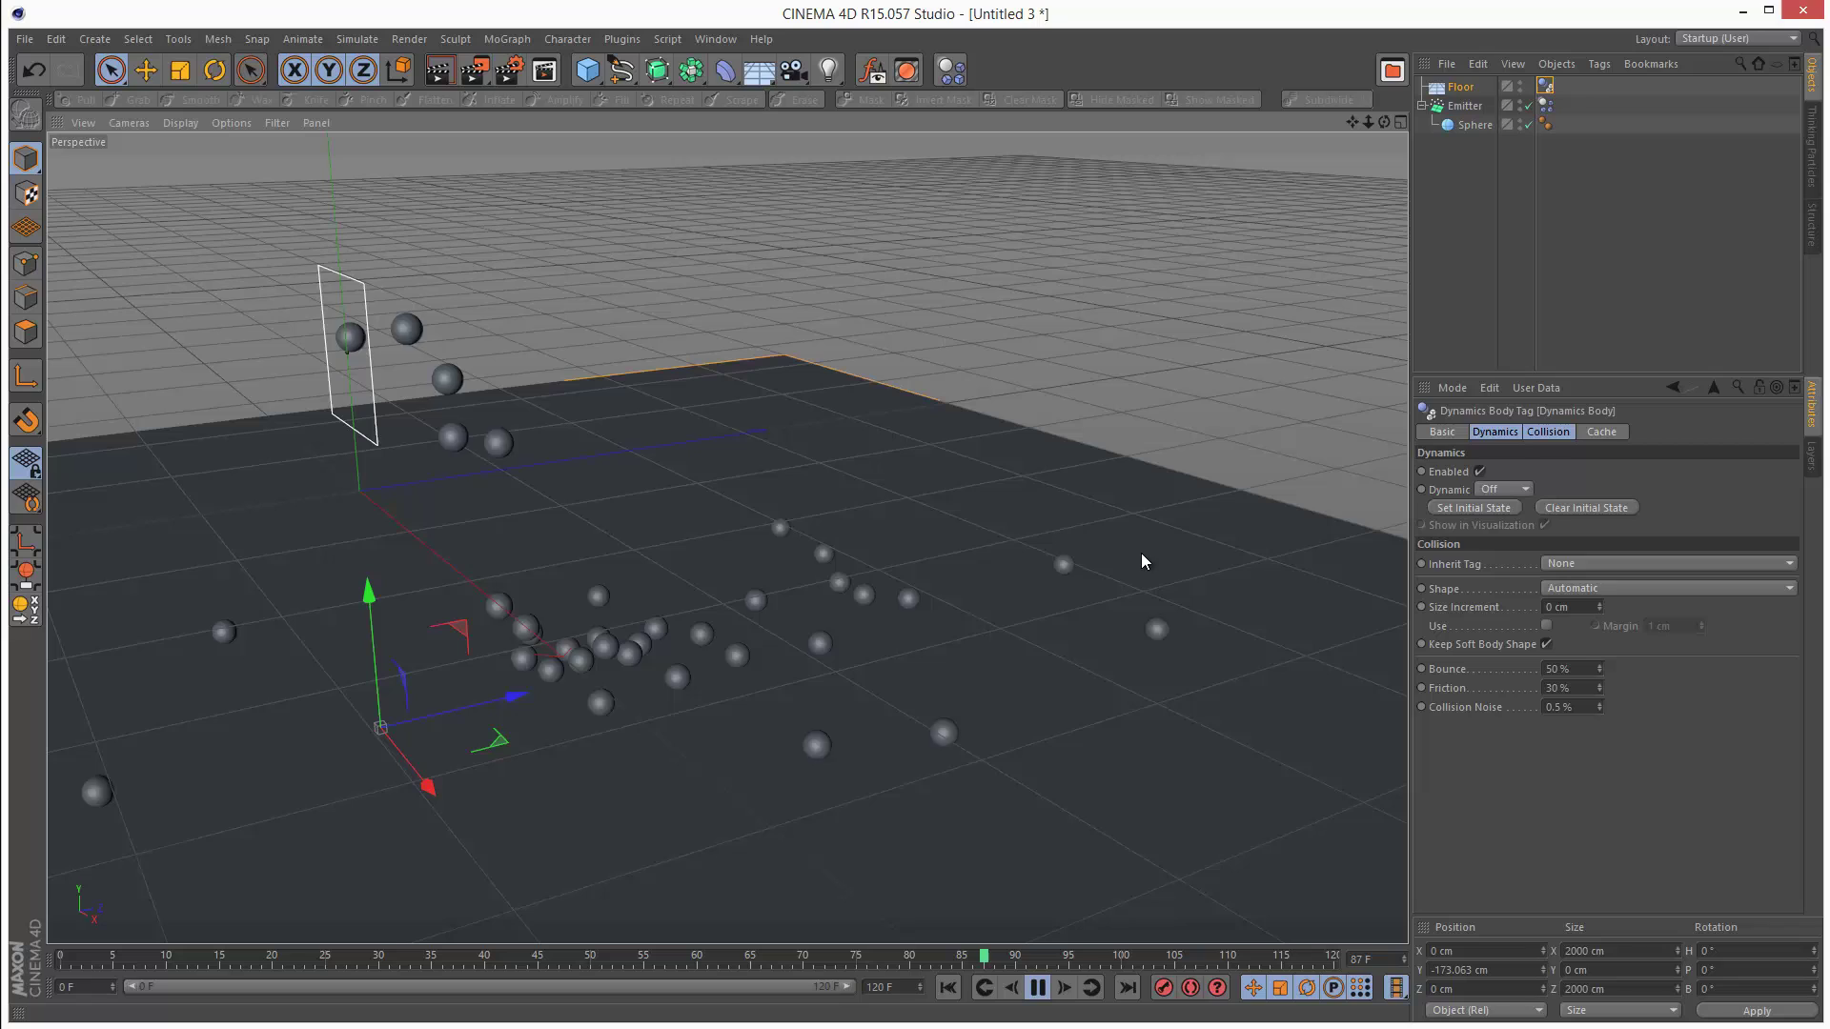
left_click(1038, 987)
left_click(1479, 225)
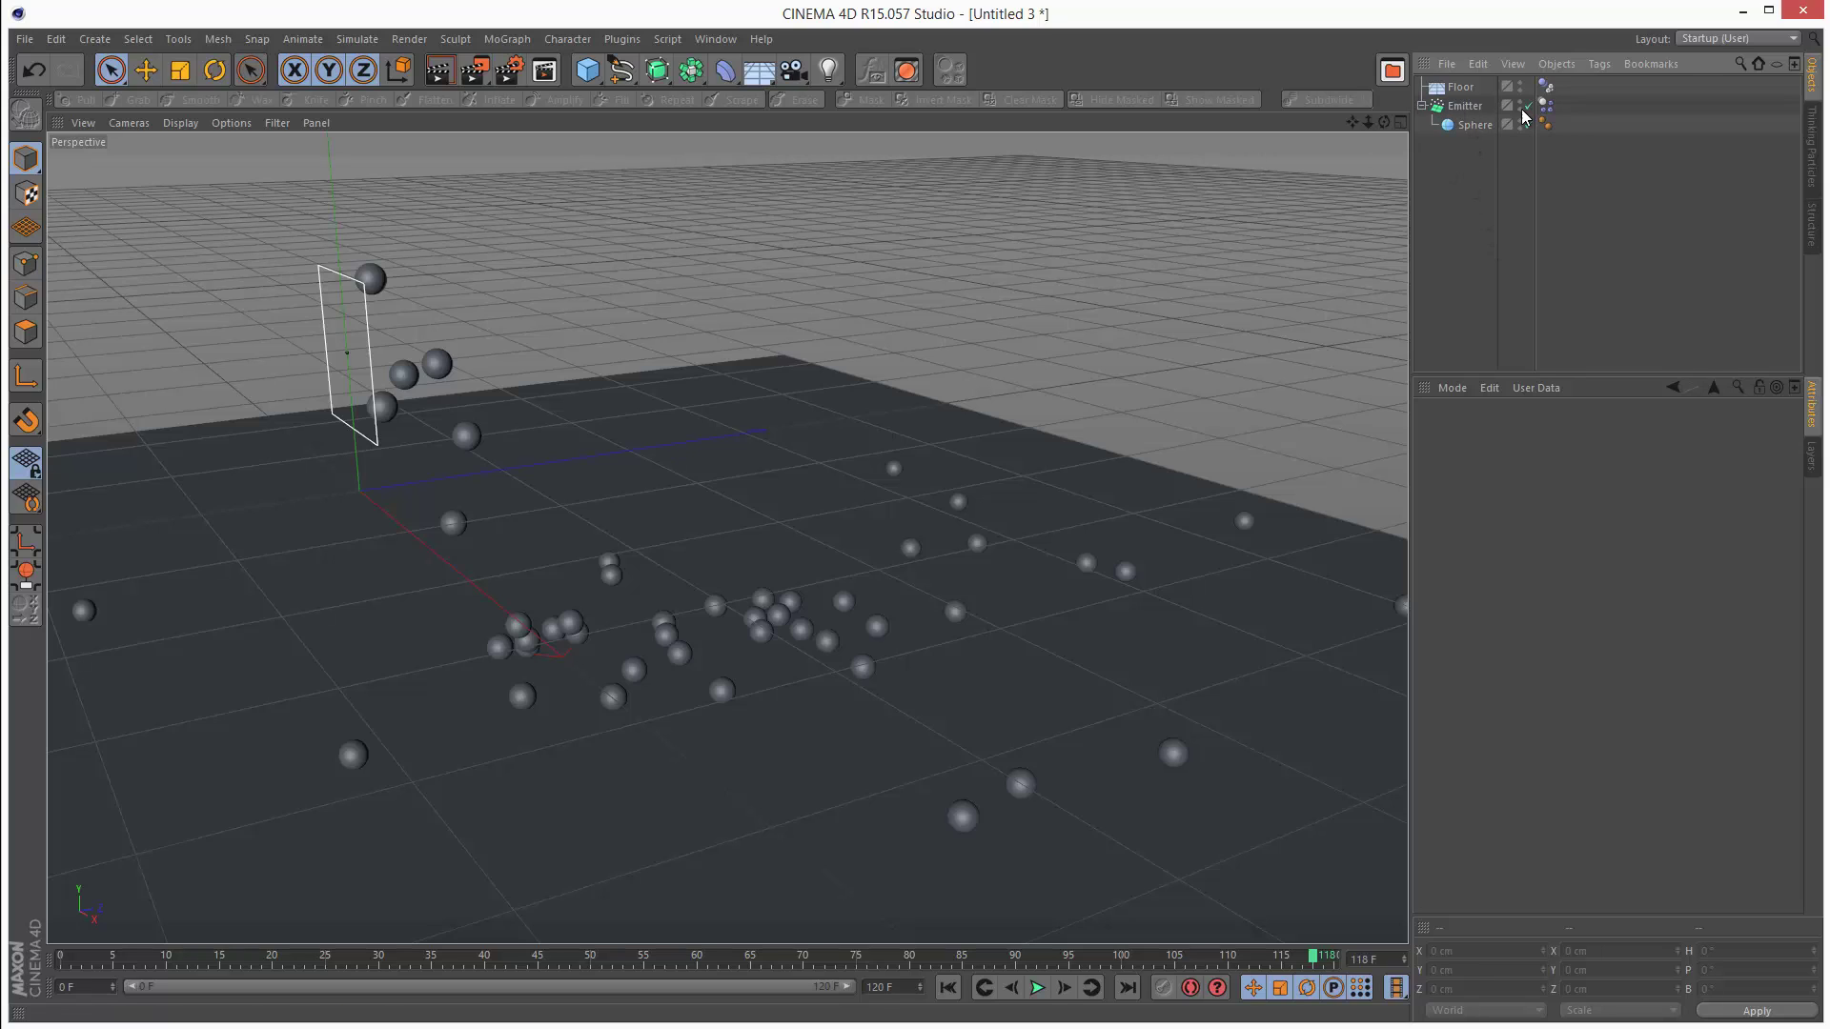
- Delete the Floor, Emitter and Sphere, and add an empty Null object
left_click_drag(1436, 160, 1480, 78)
key("Delete")
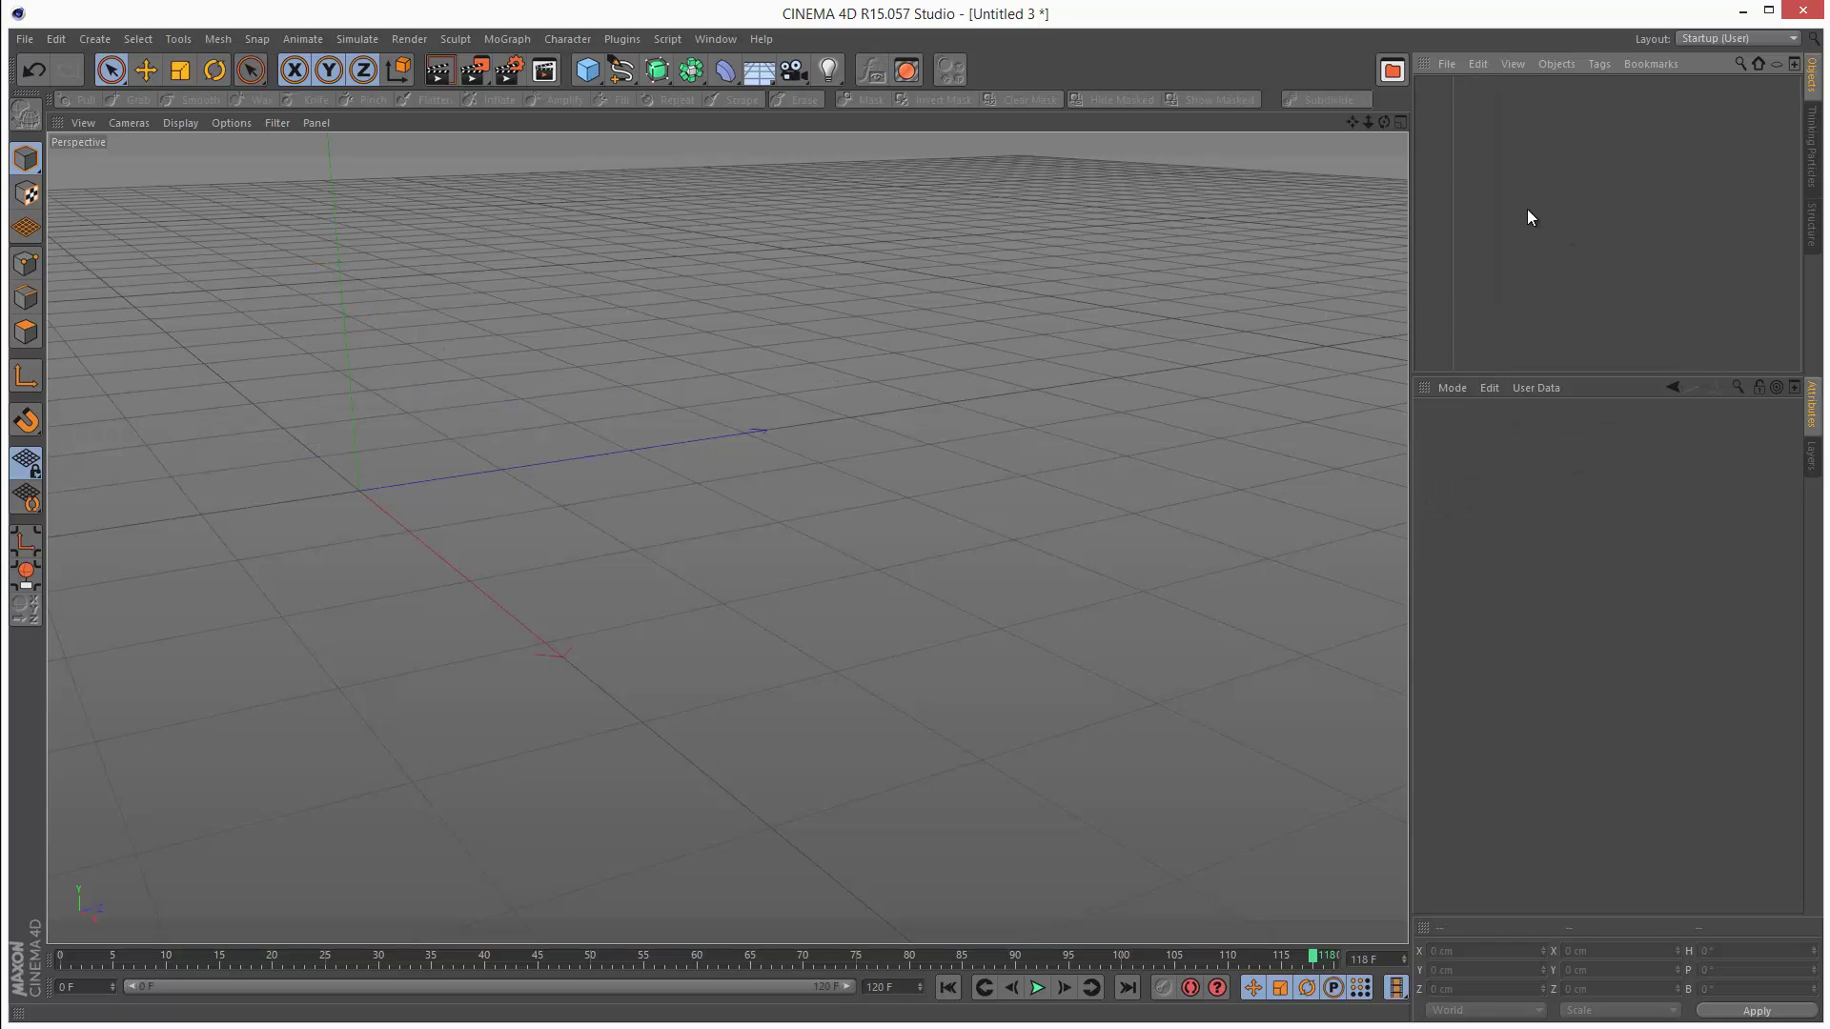
left_click(591, 71)
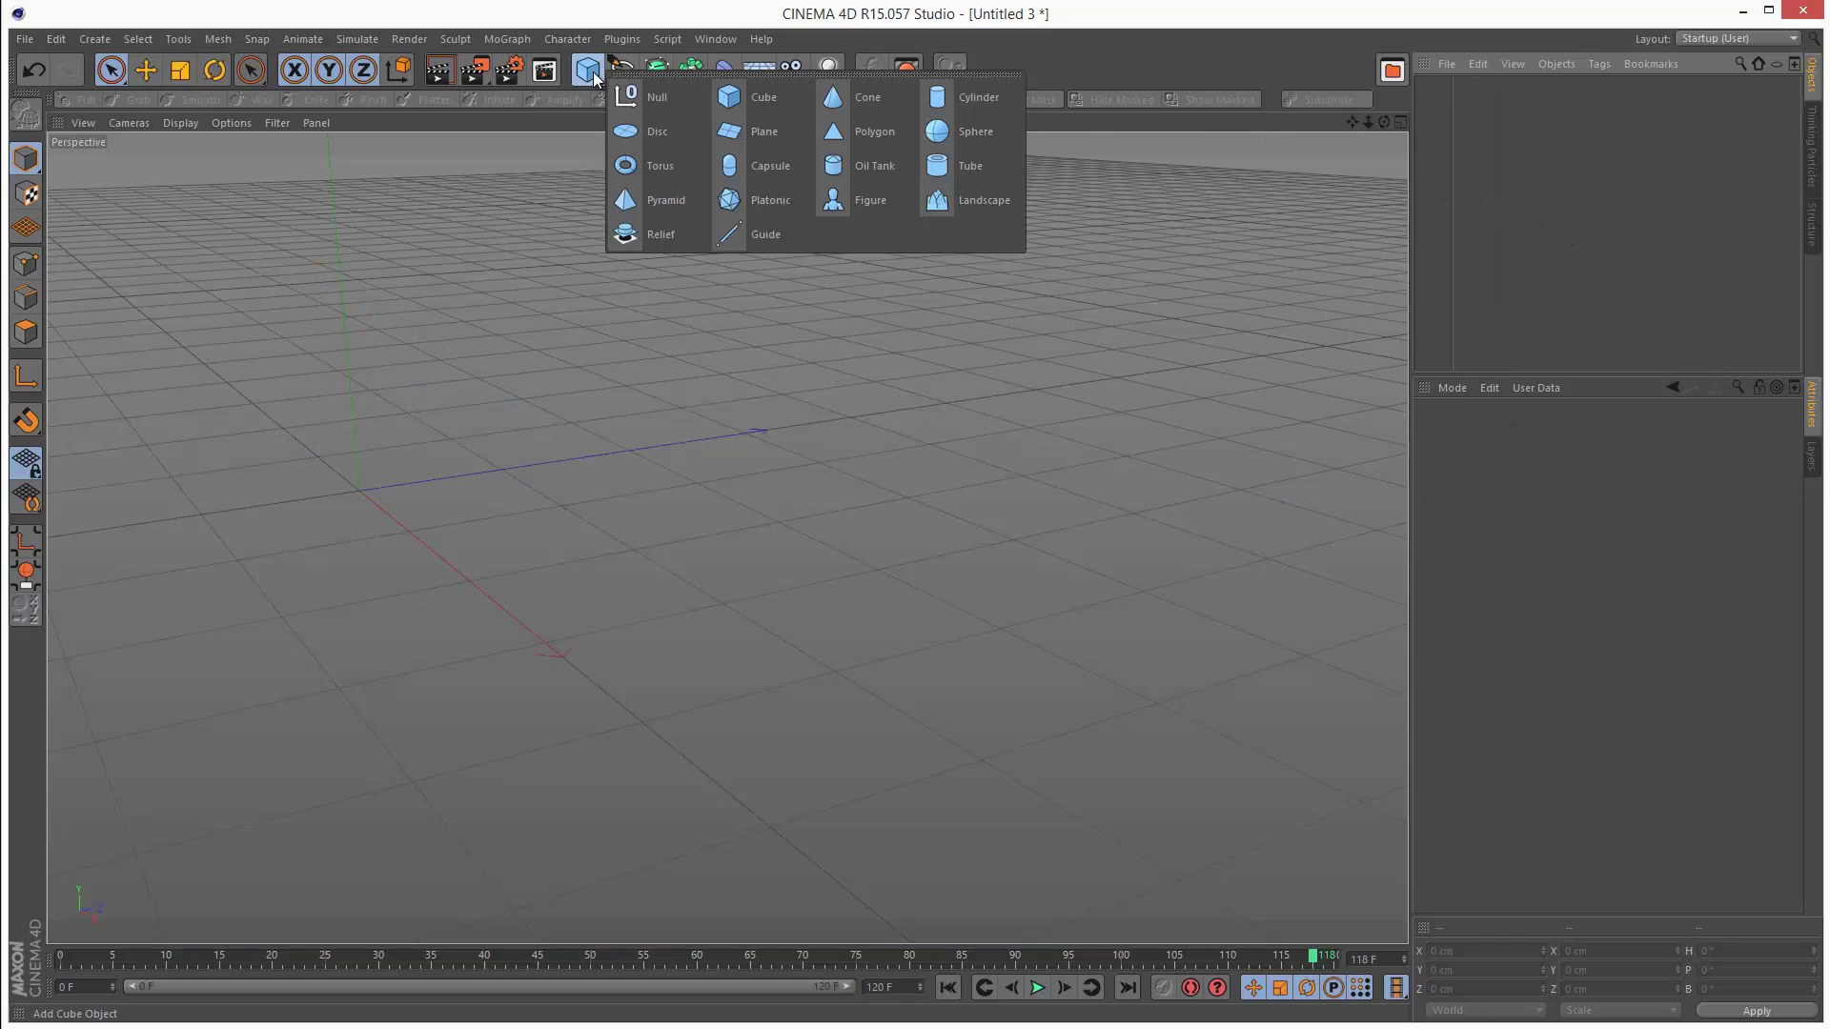
left_click(644, 100)
left_click(1598, 64)
- Add an XPresso tag to the Null and enlarge the XPresso Editor
mouse_move(1630, 88)
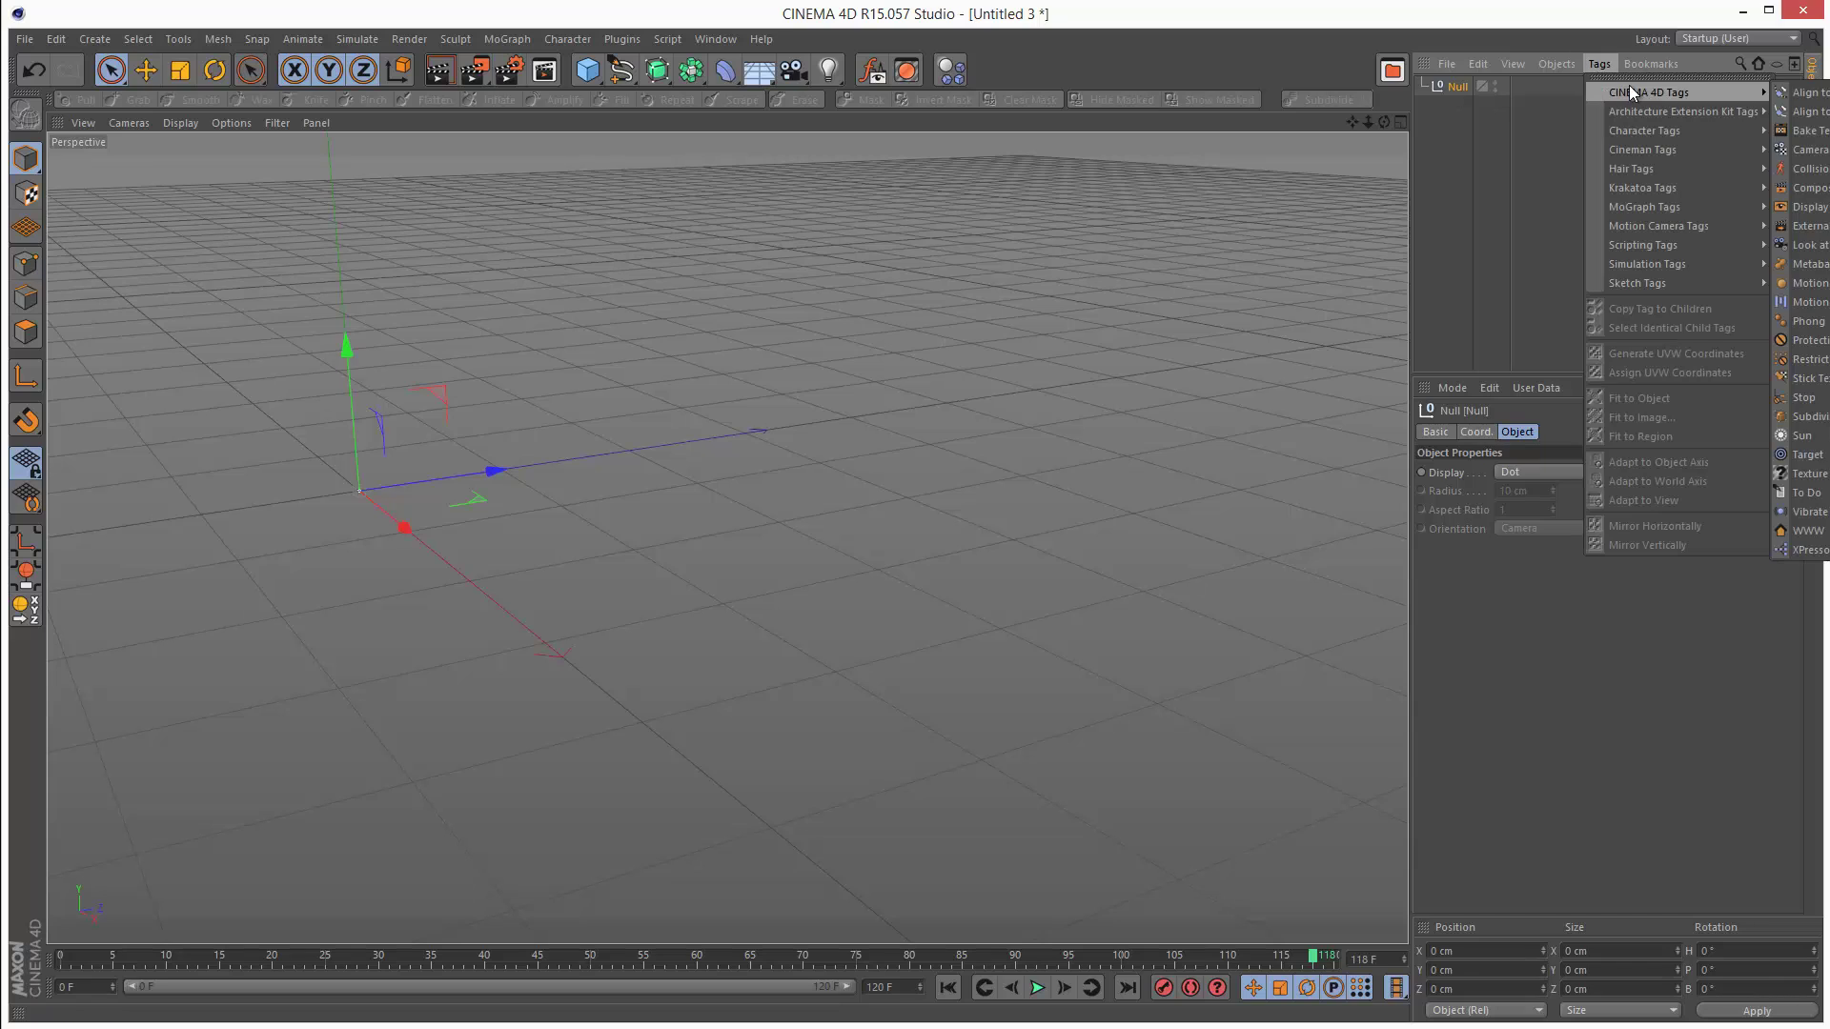
left_click(1806, 550)
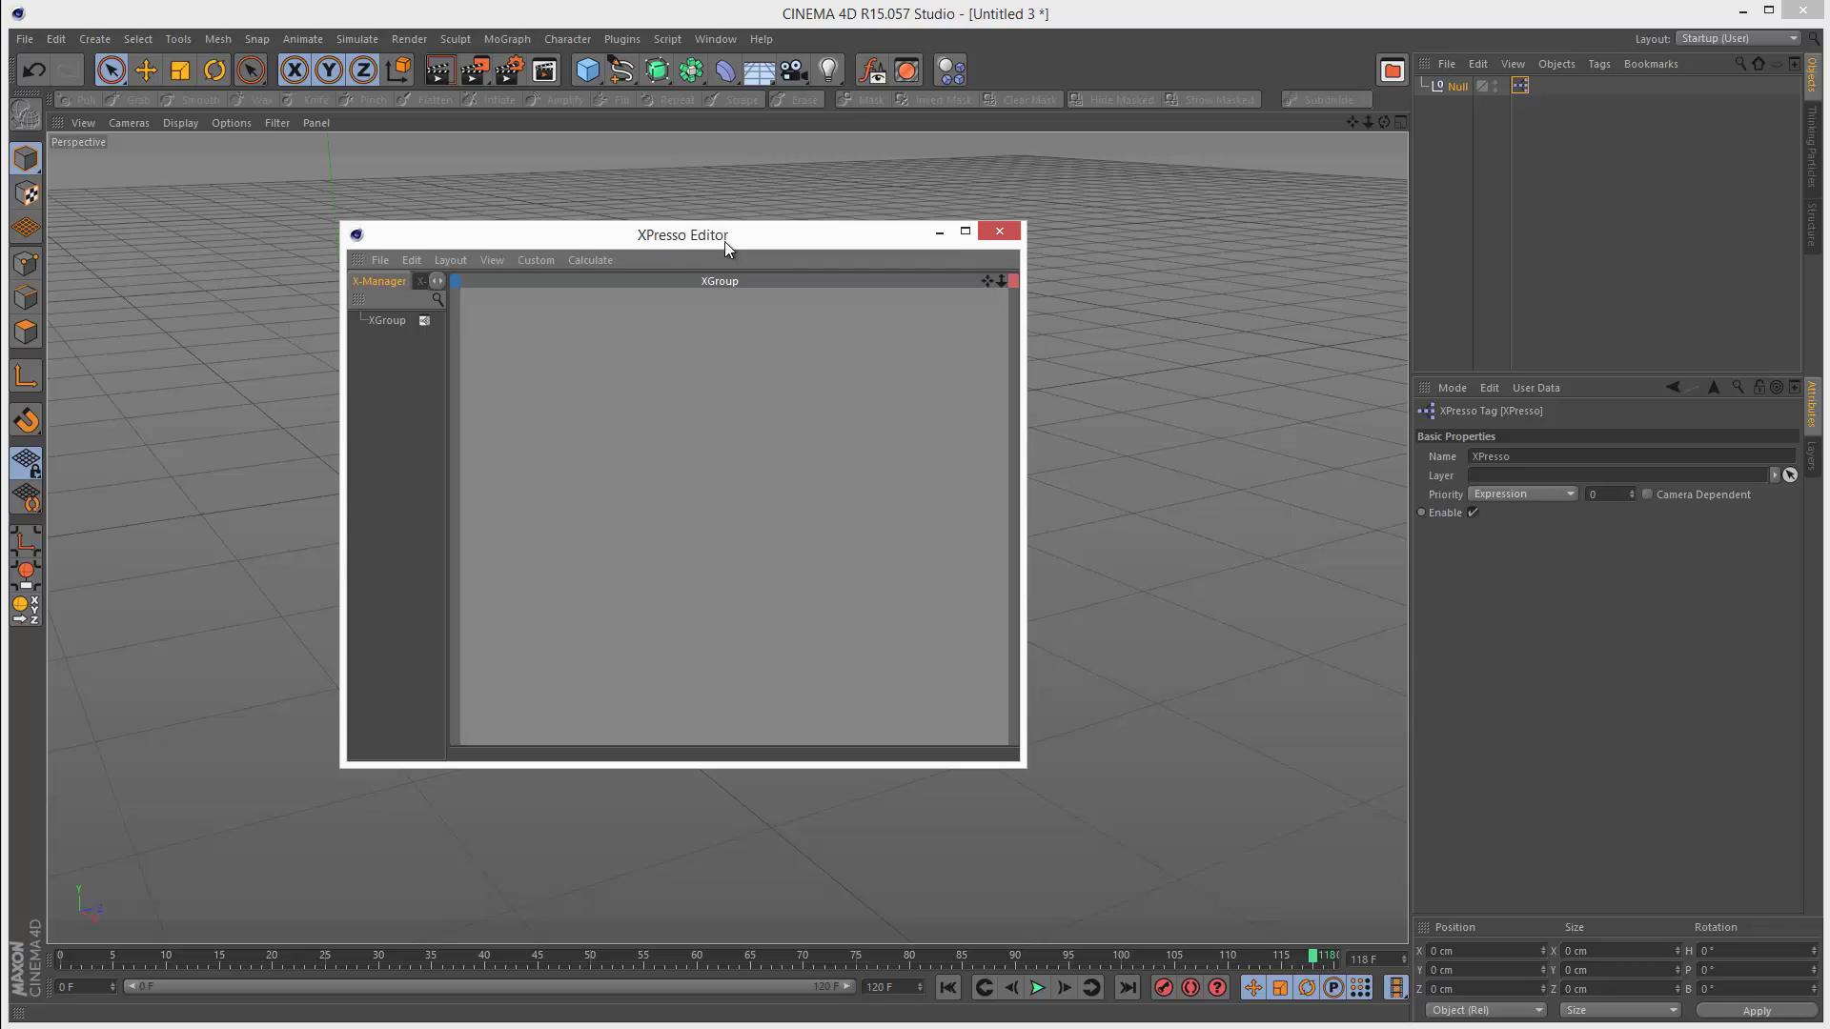
left_click_drag(724, 242, 640, 251)
left_click_drag(941, 777, 1058, 825)
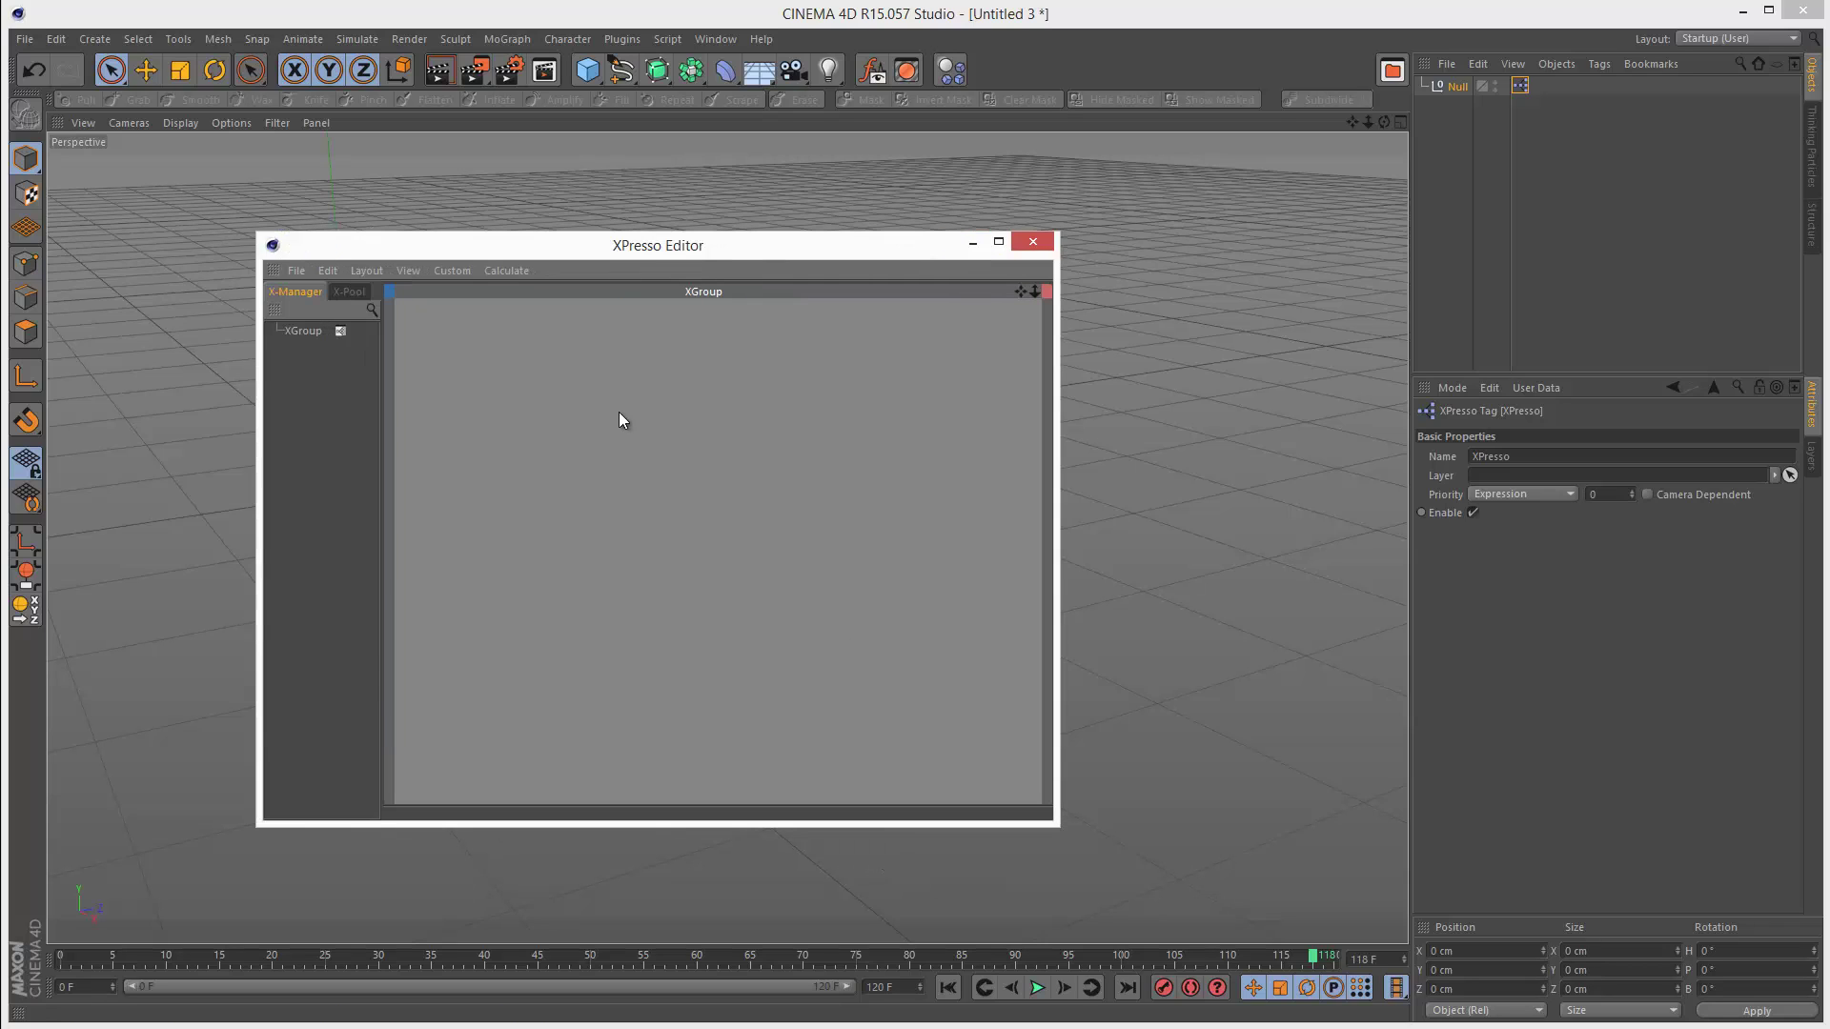
- Create a Thinking Particles PStorm node in the XPresso graph
right_click(624, 399)
mouse_move(638, 405)
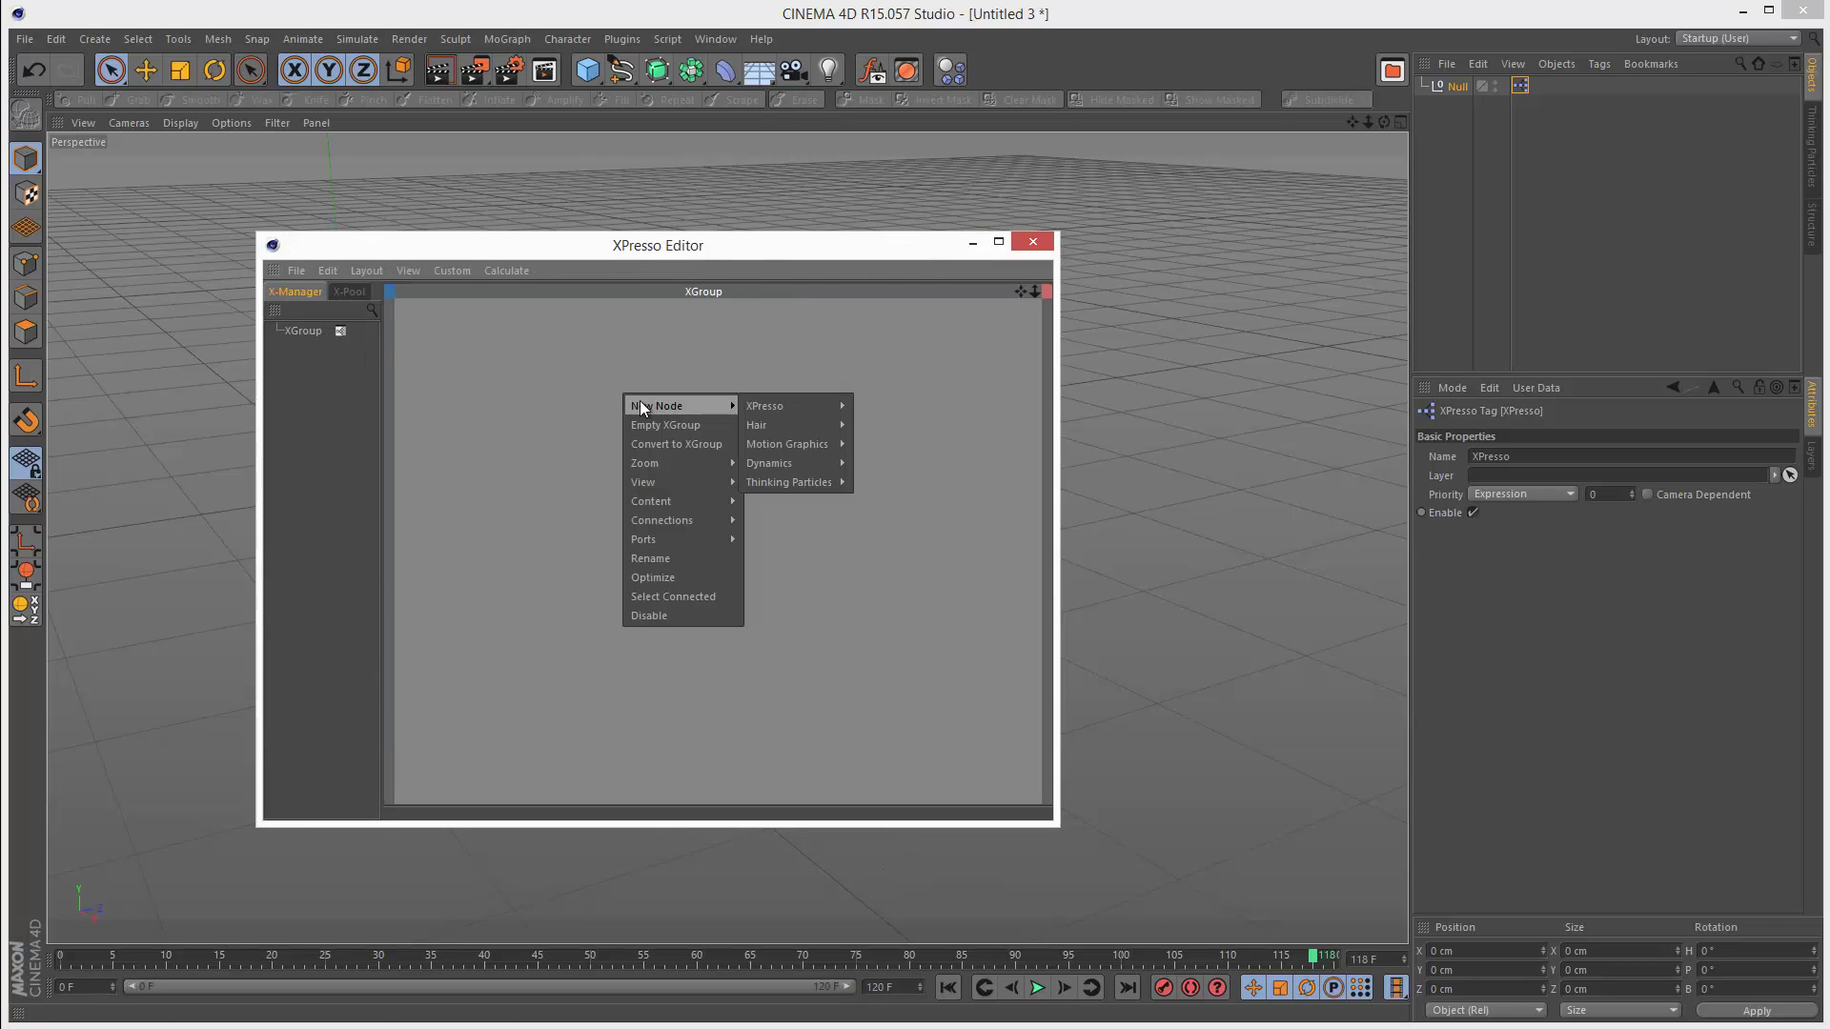
mouse_move(803, 485)
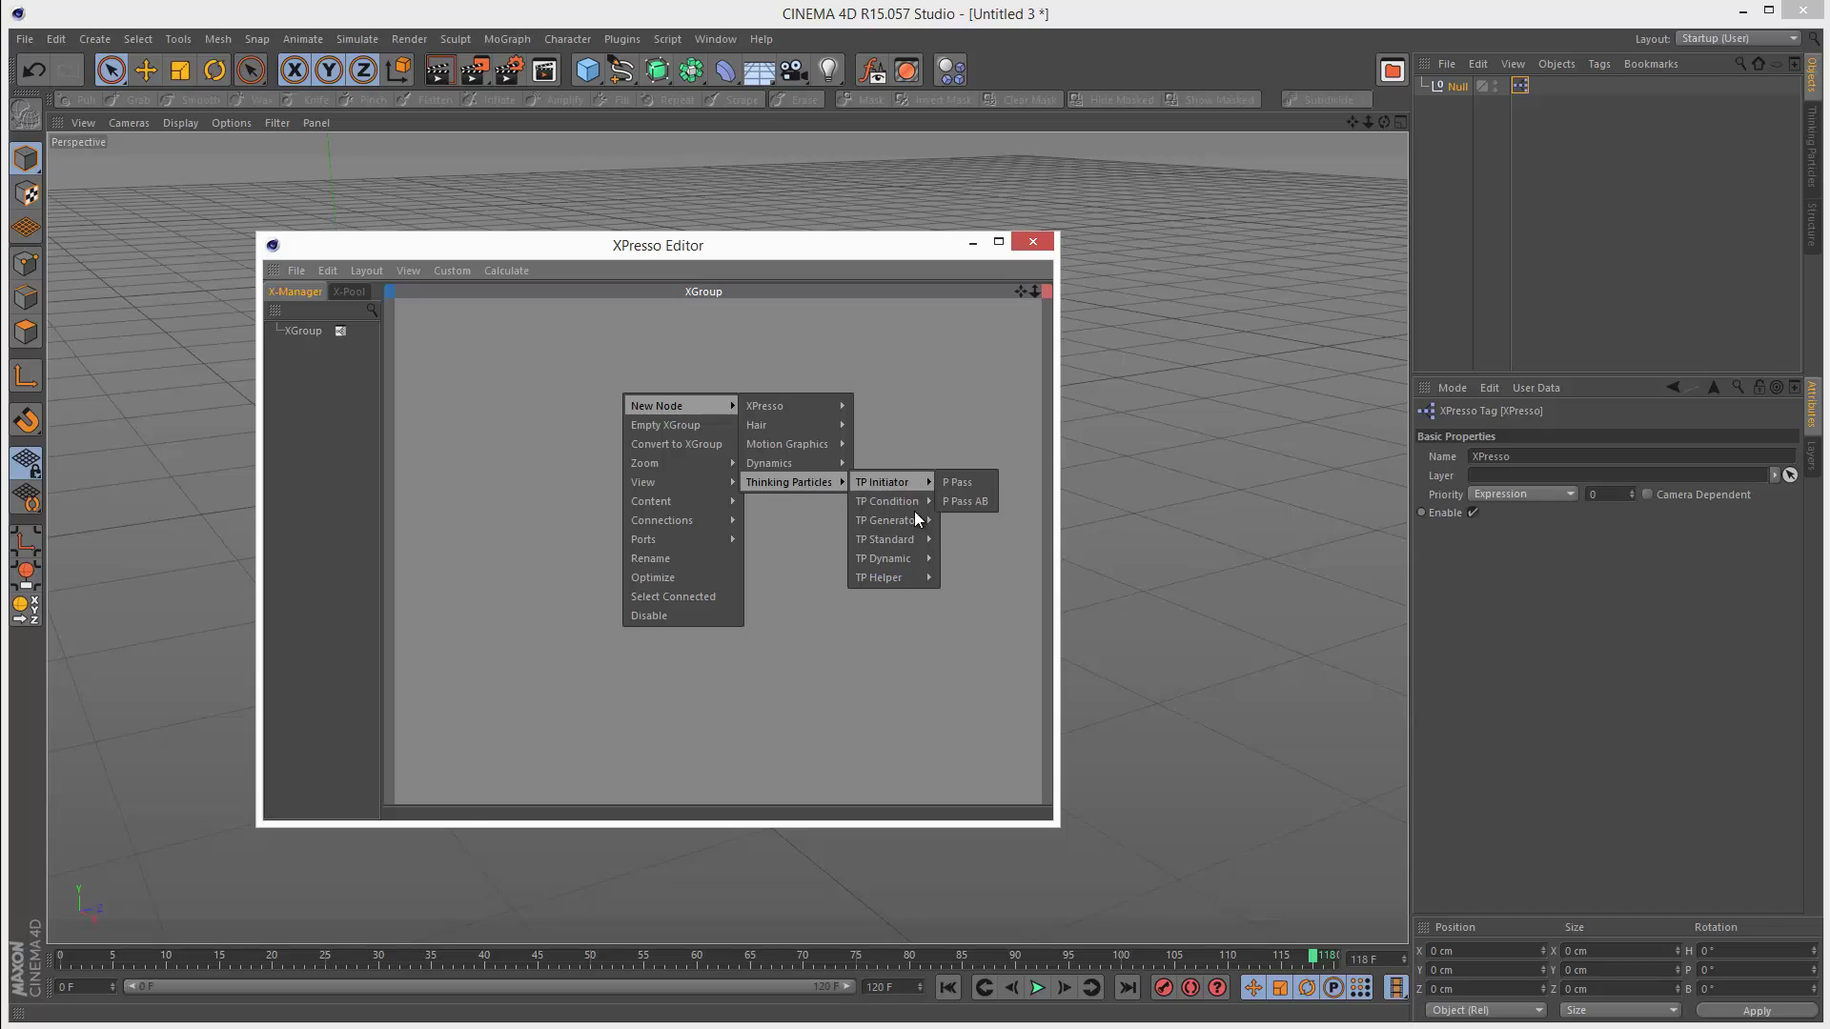
mouse_move(882, 522)
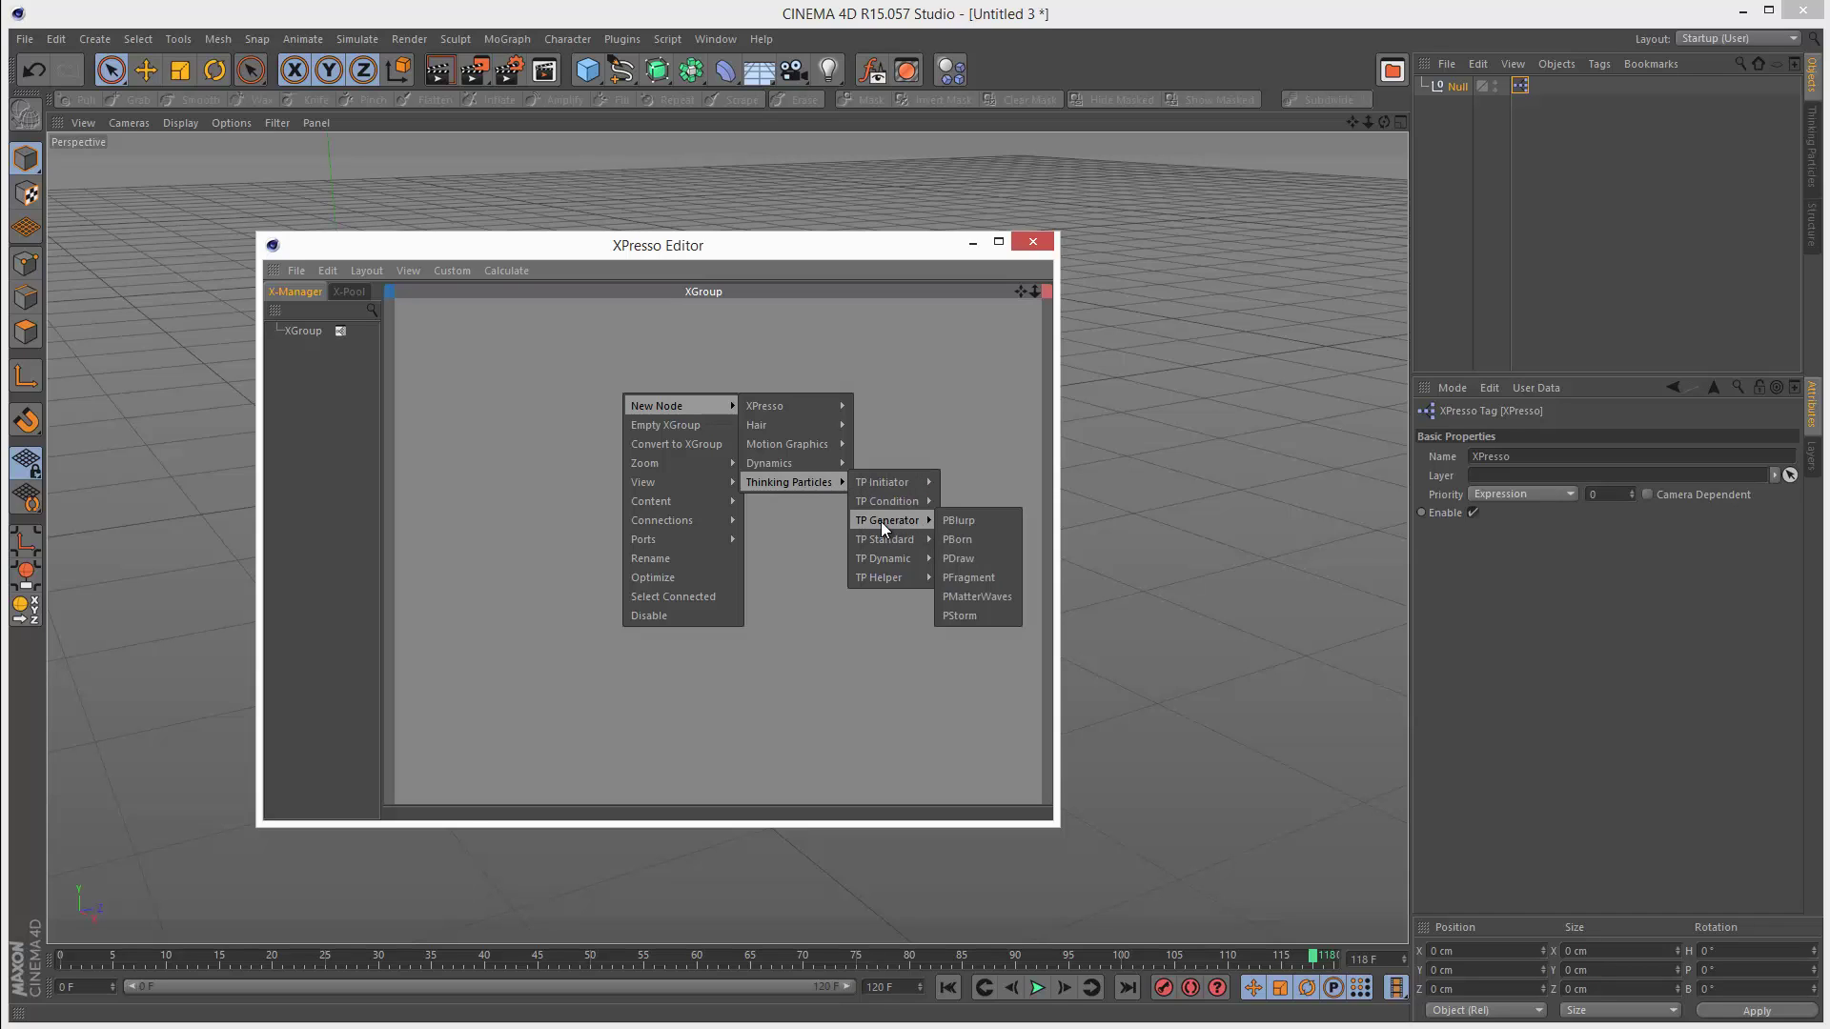
left_click(970, 617)
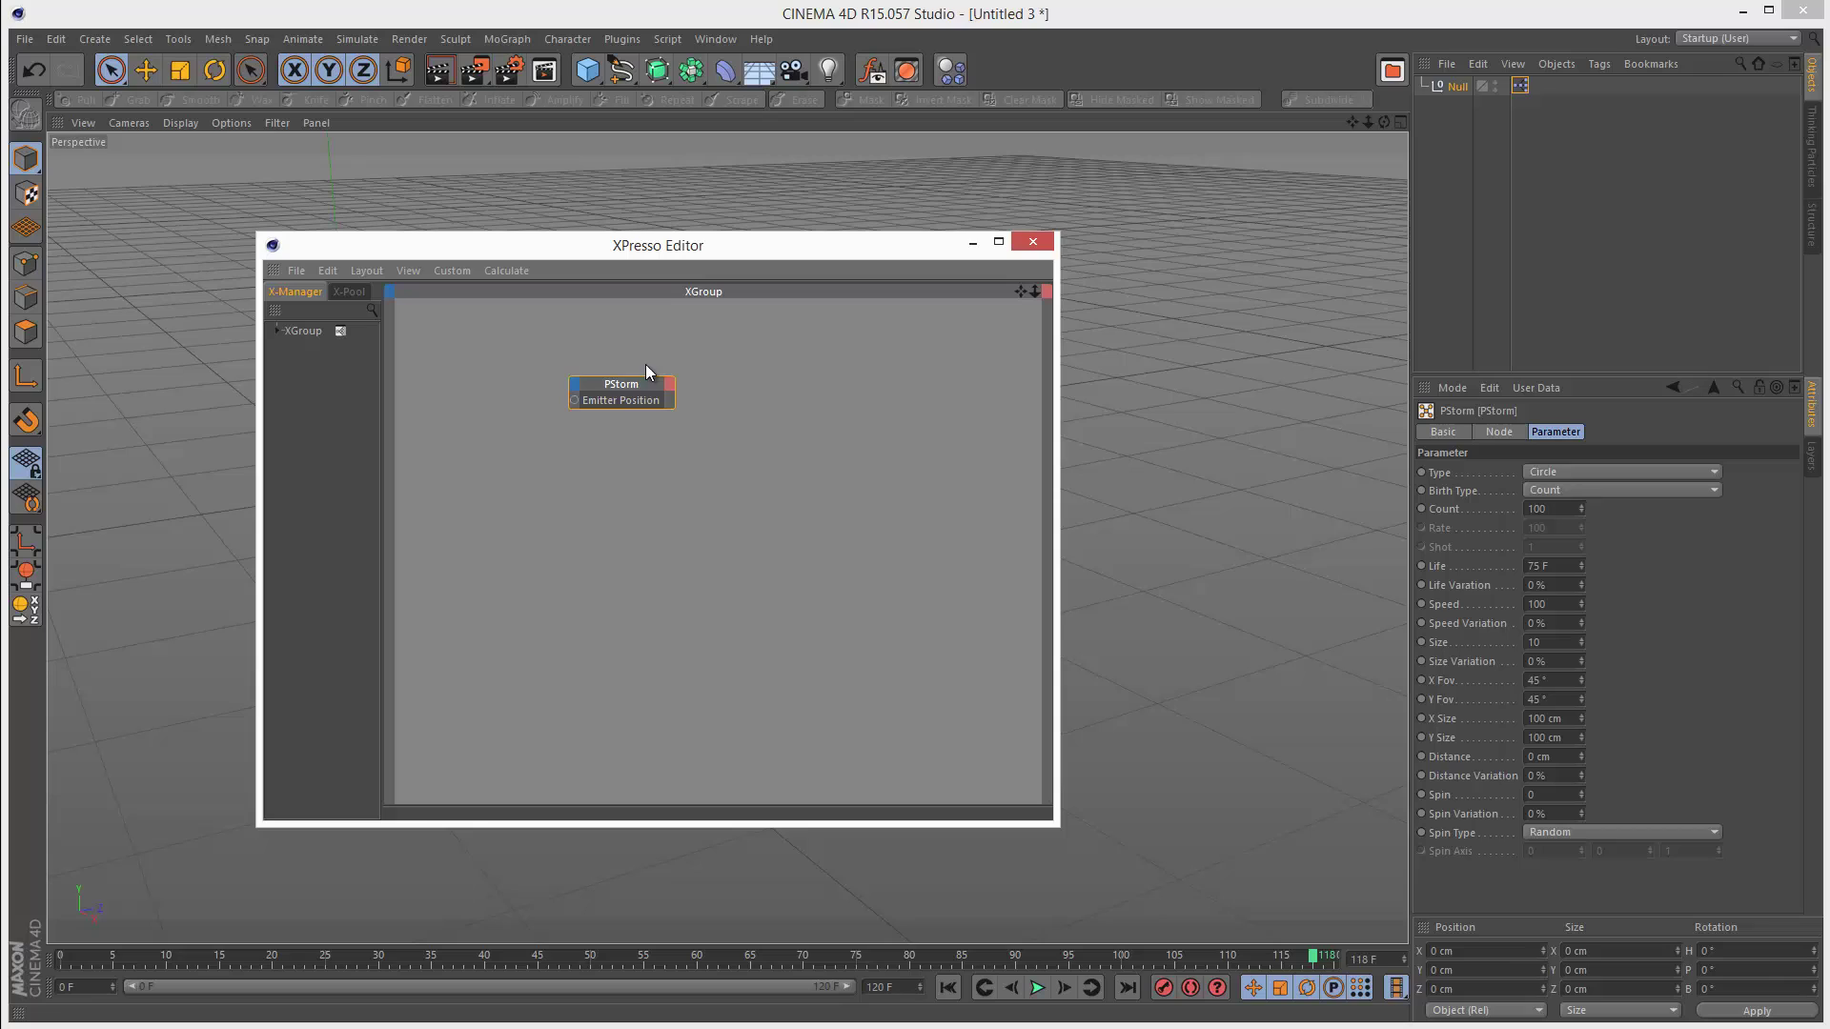
left_click_drag(621, 389, 772, 392)
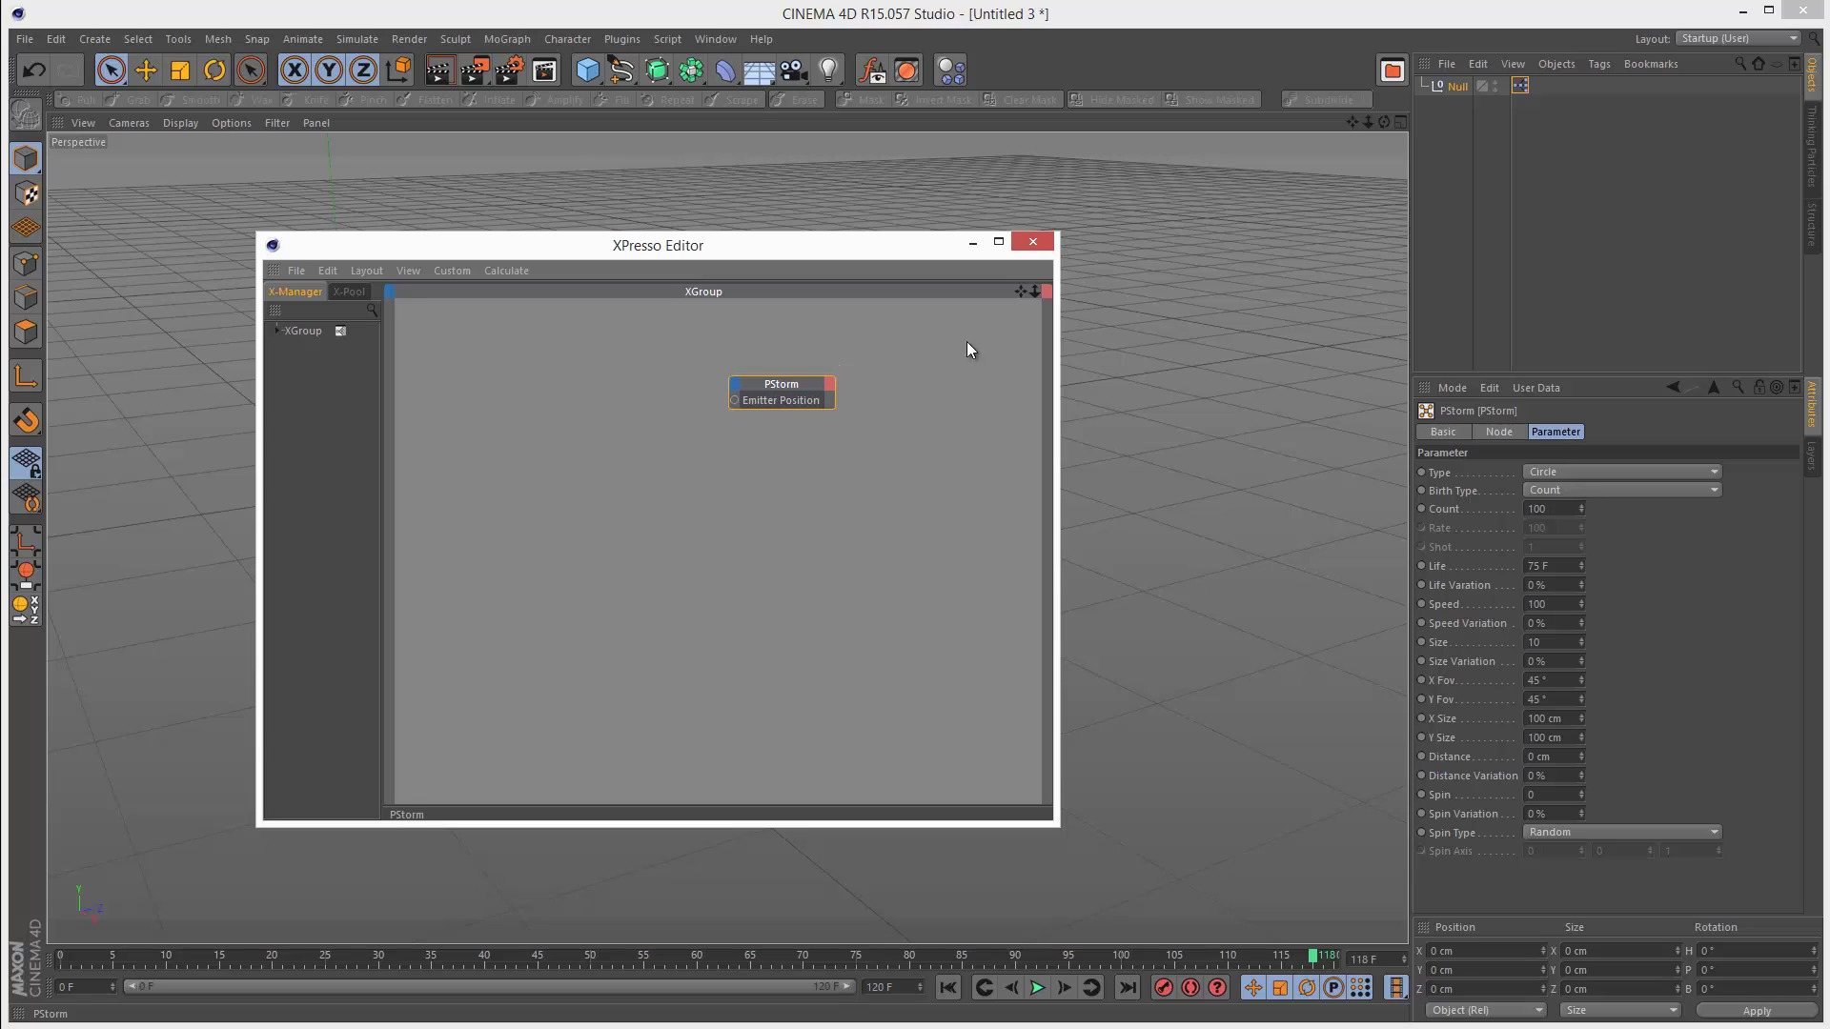
- Add a Null node and wire its Global Position output to PStorm's Emitter Position
left_click_drag(1457, 85, 535, 385)
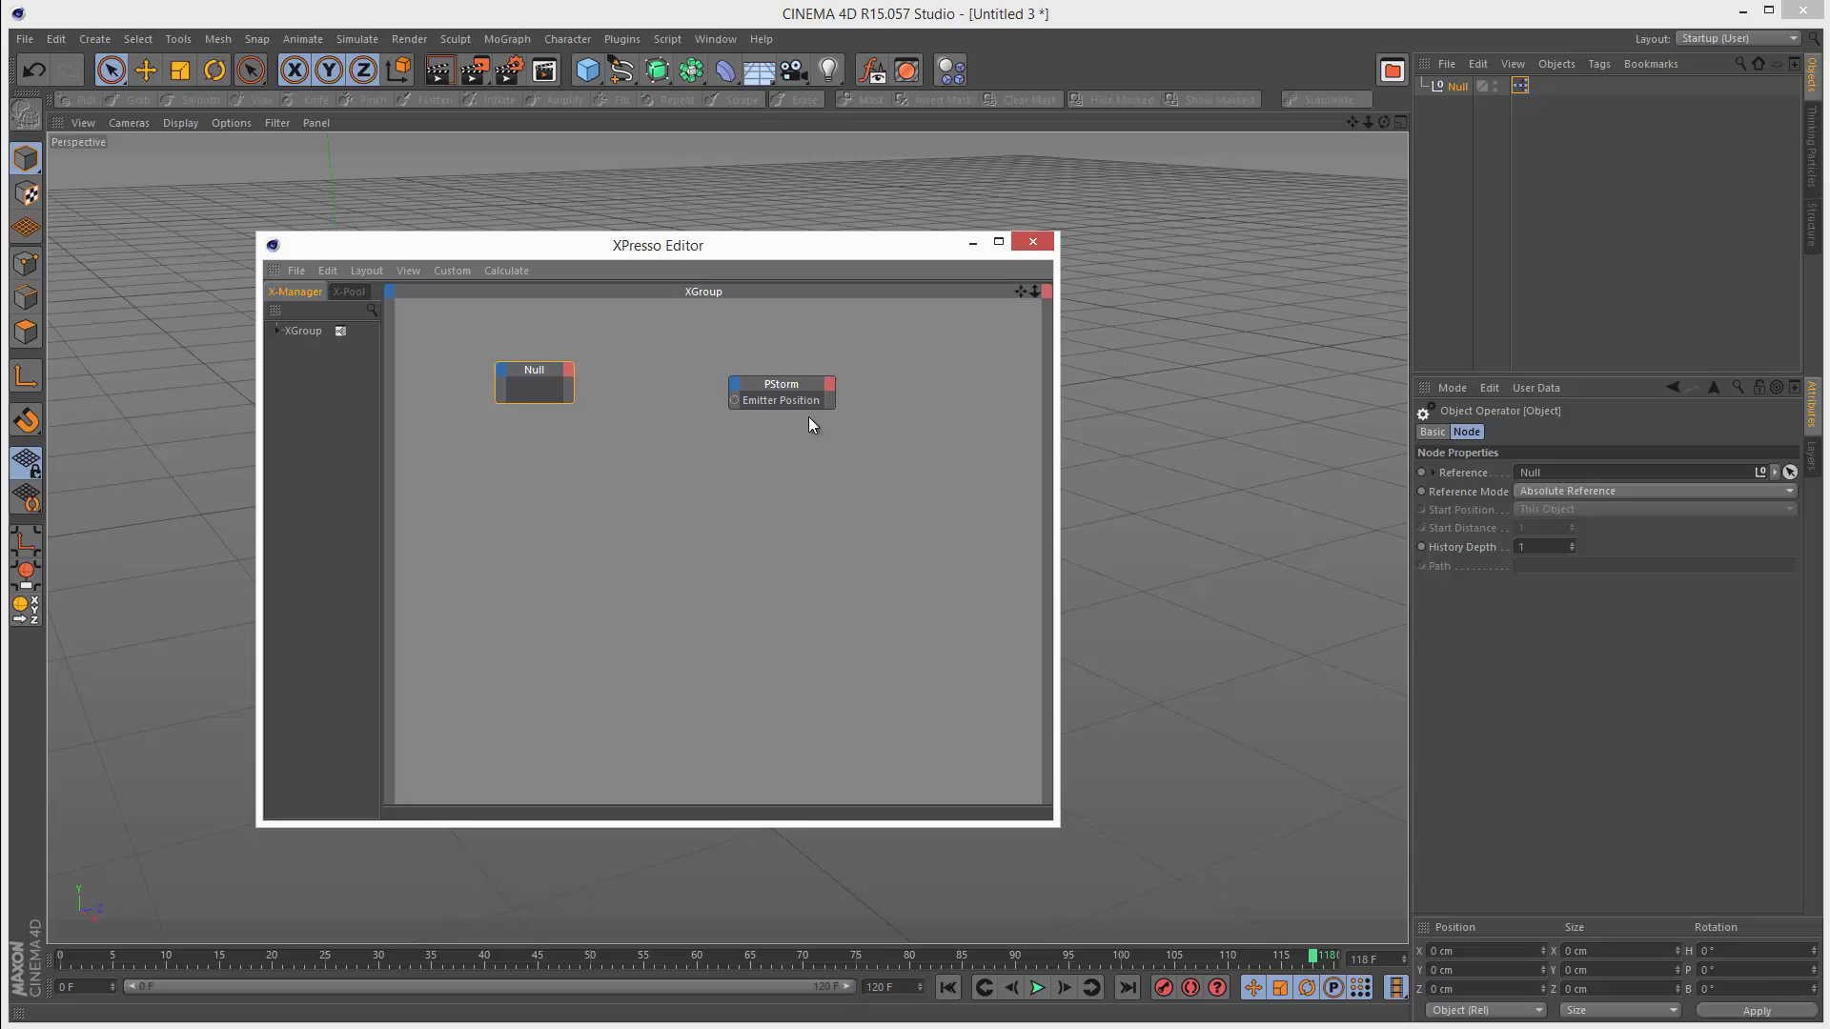
left_click(569, 379)
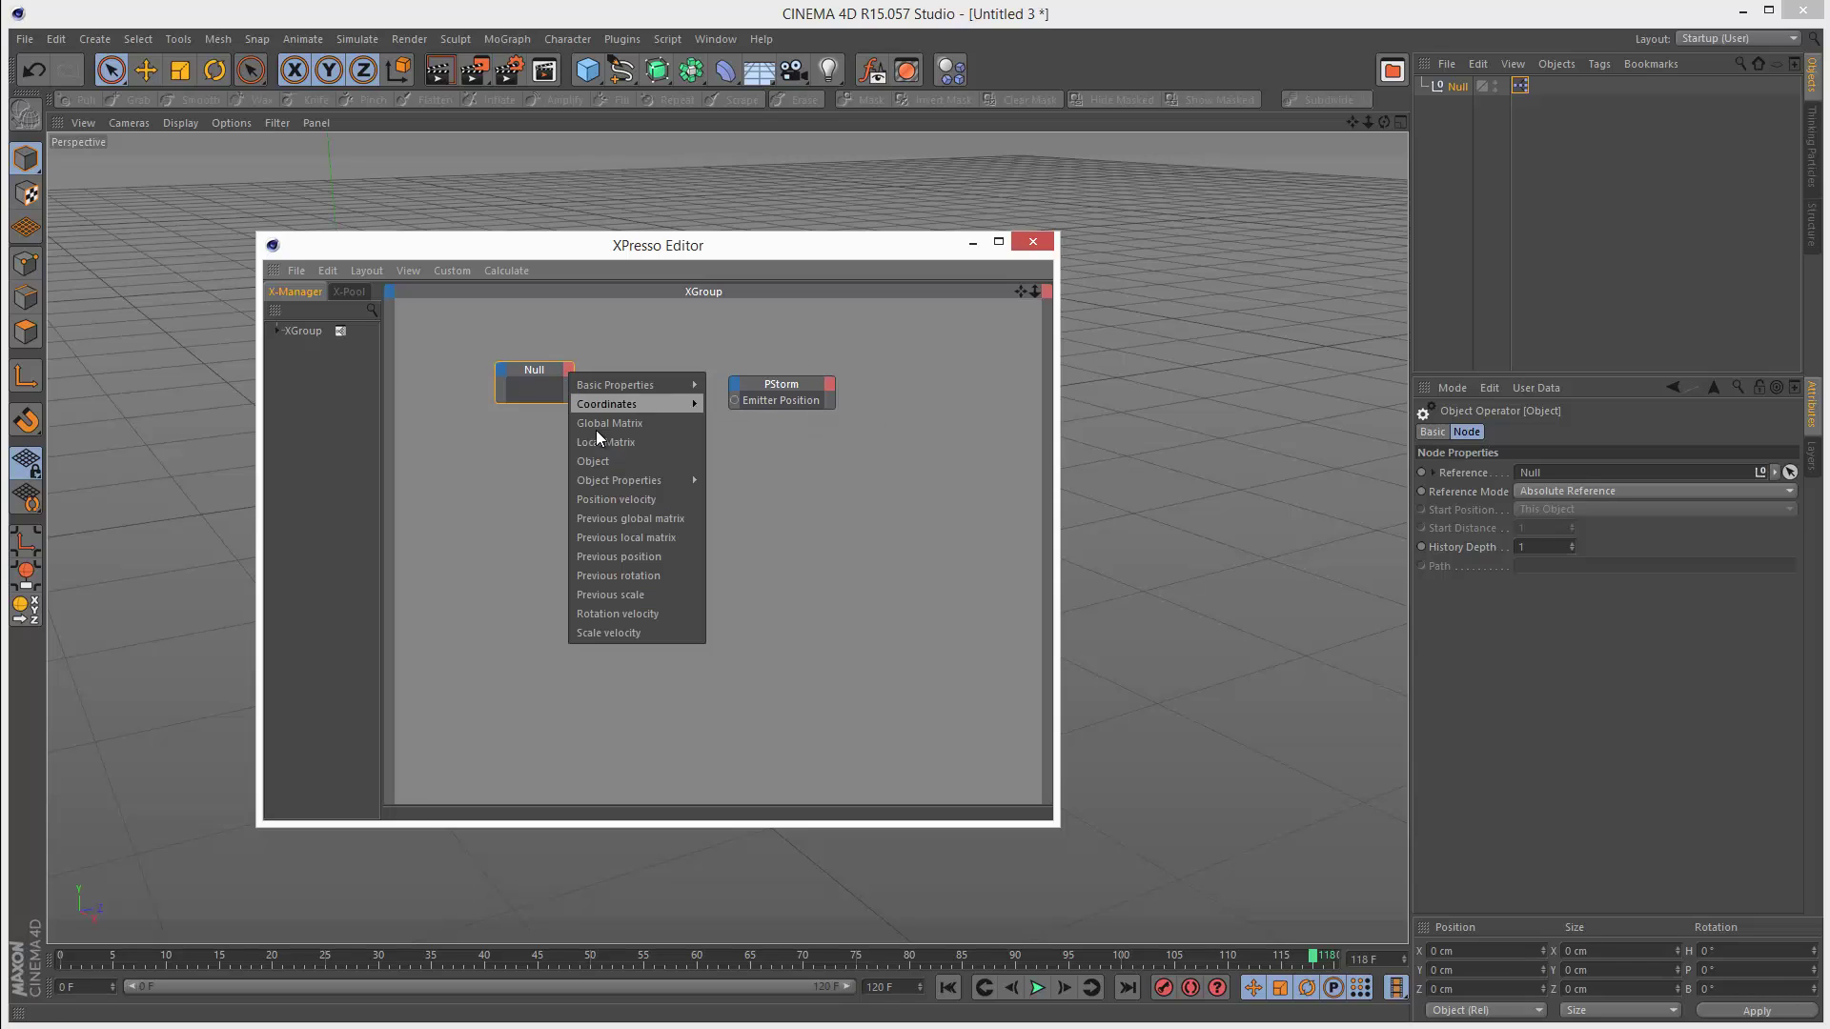
mouse_move(615, 405)
mouse_move(769, 423)
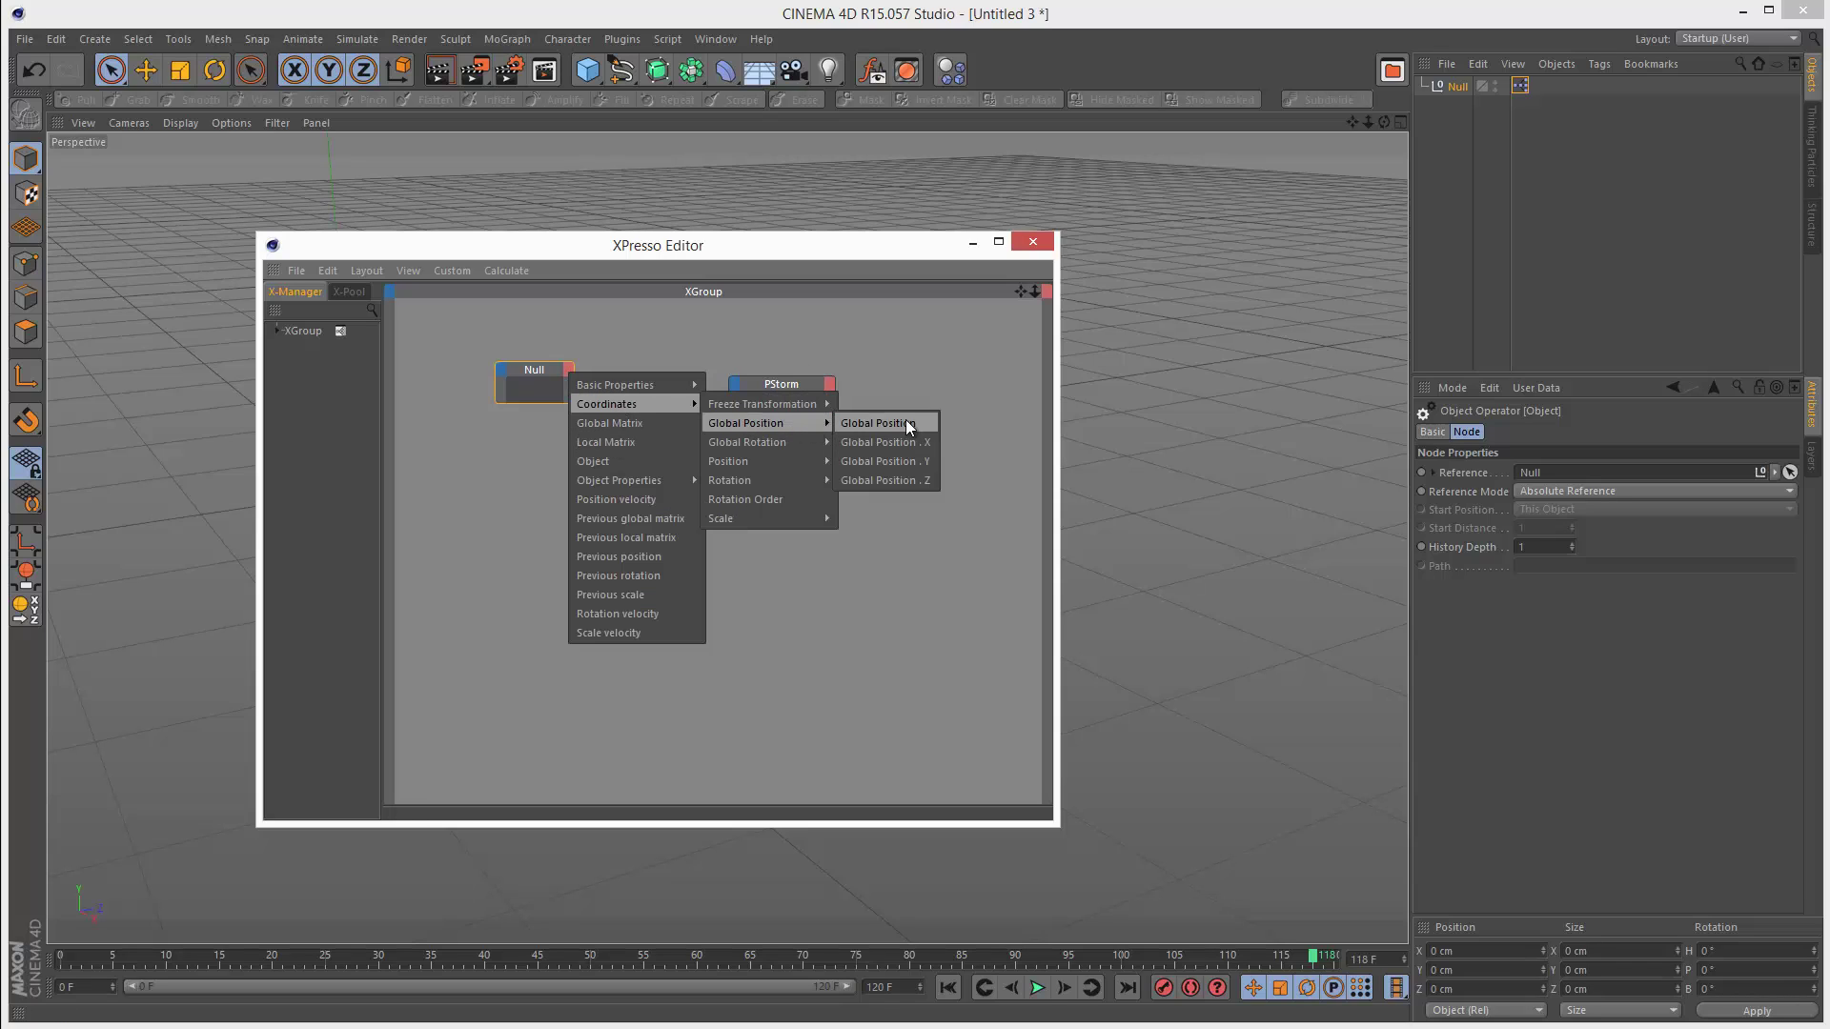
left_click(877, 423)
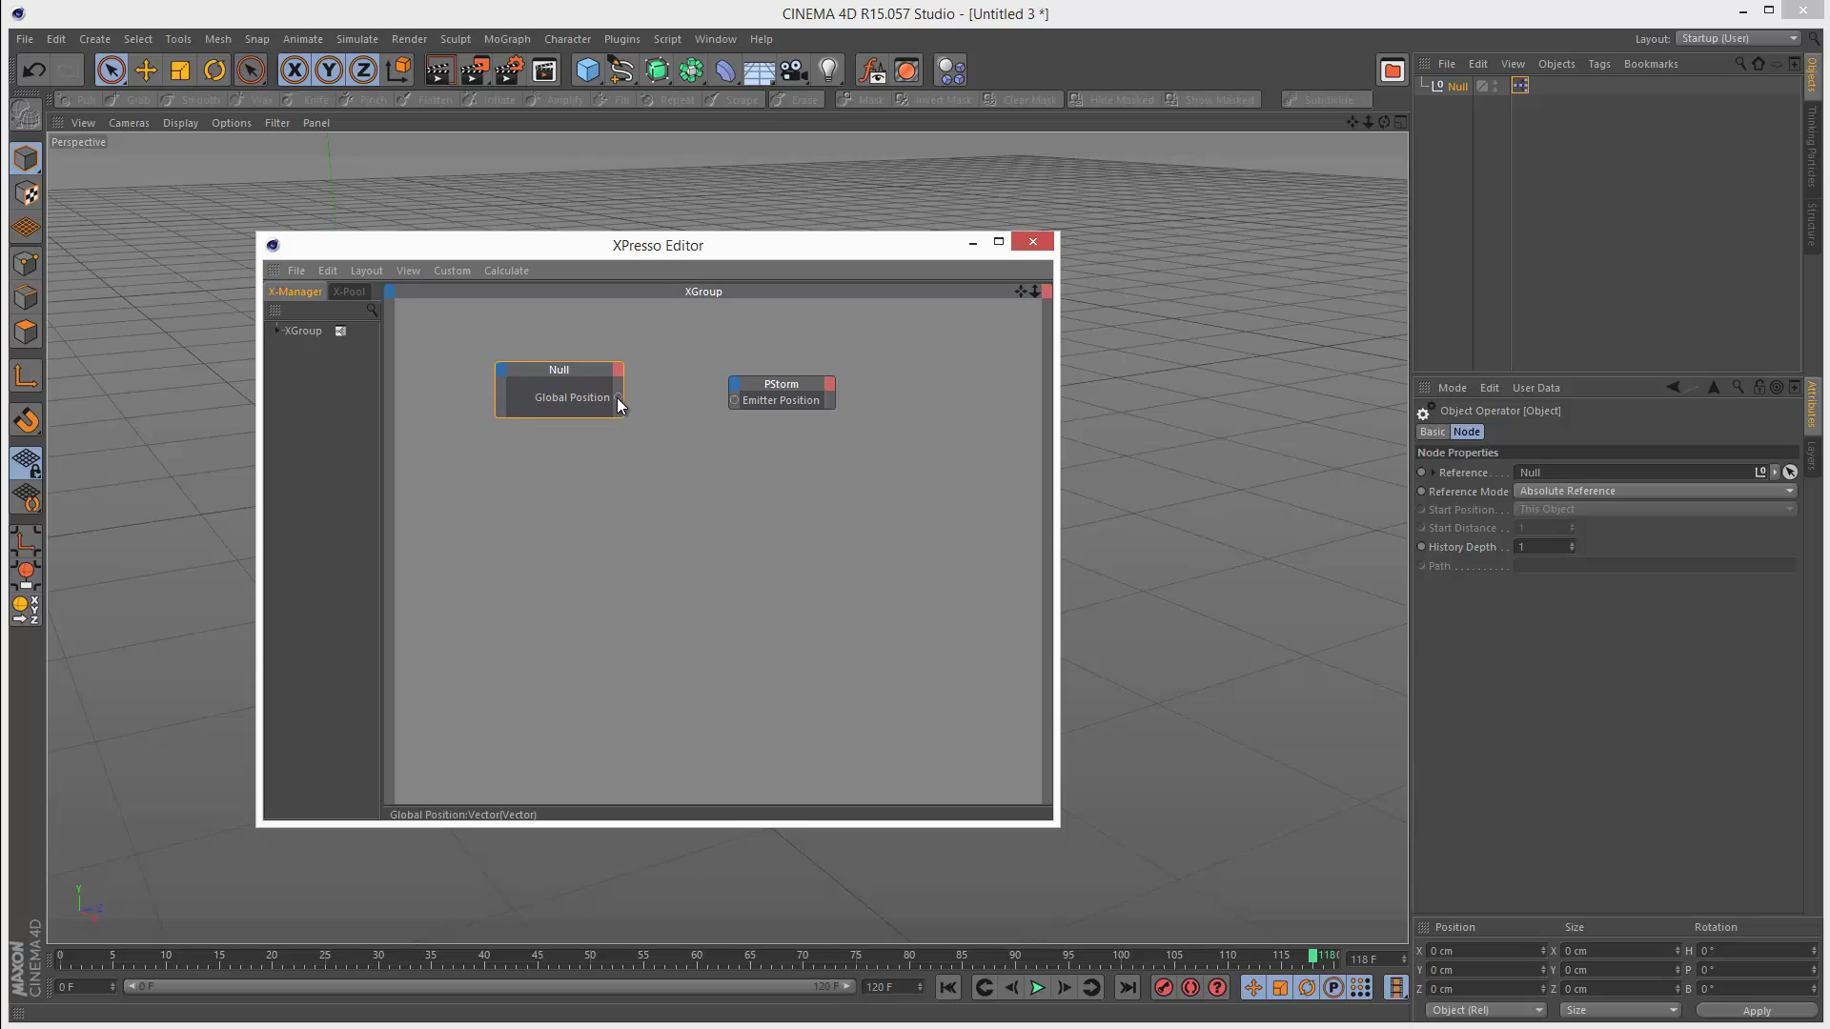
left_click_drag(617, 397, 734, 401)
- Tidy the Null and PStorm nodes together and close the XPresso Editor
left_click_drag(557, 368, 506, 382)
left_click_drag(782, 384, 717, 386)
left_click(1032, 241)
- Play from frame 0, stop at frame 89, and reopen the Null's XPresso Editor
left_click(947, 988)
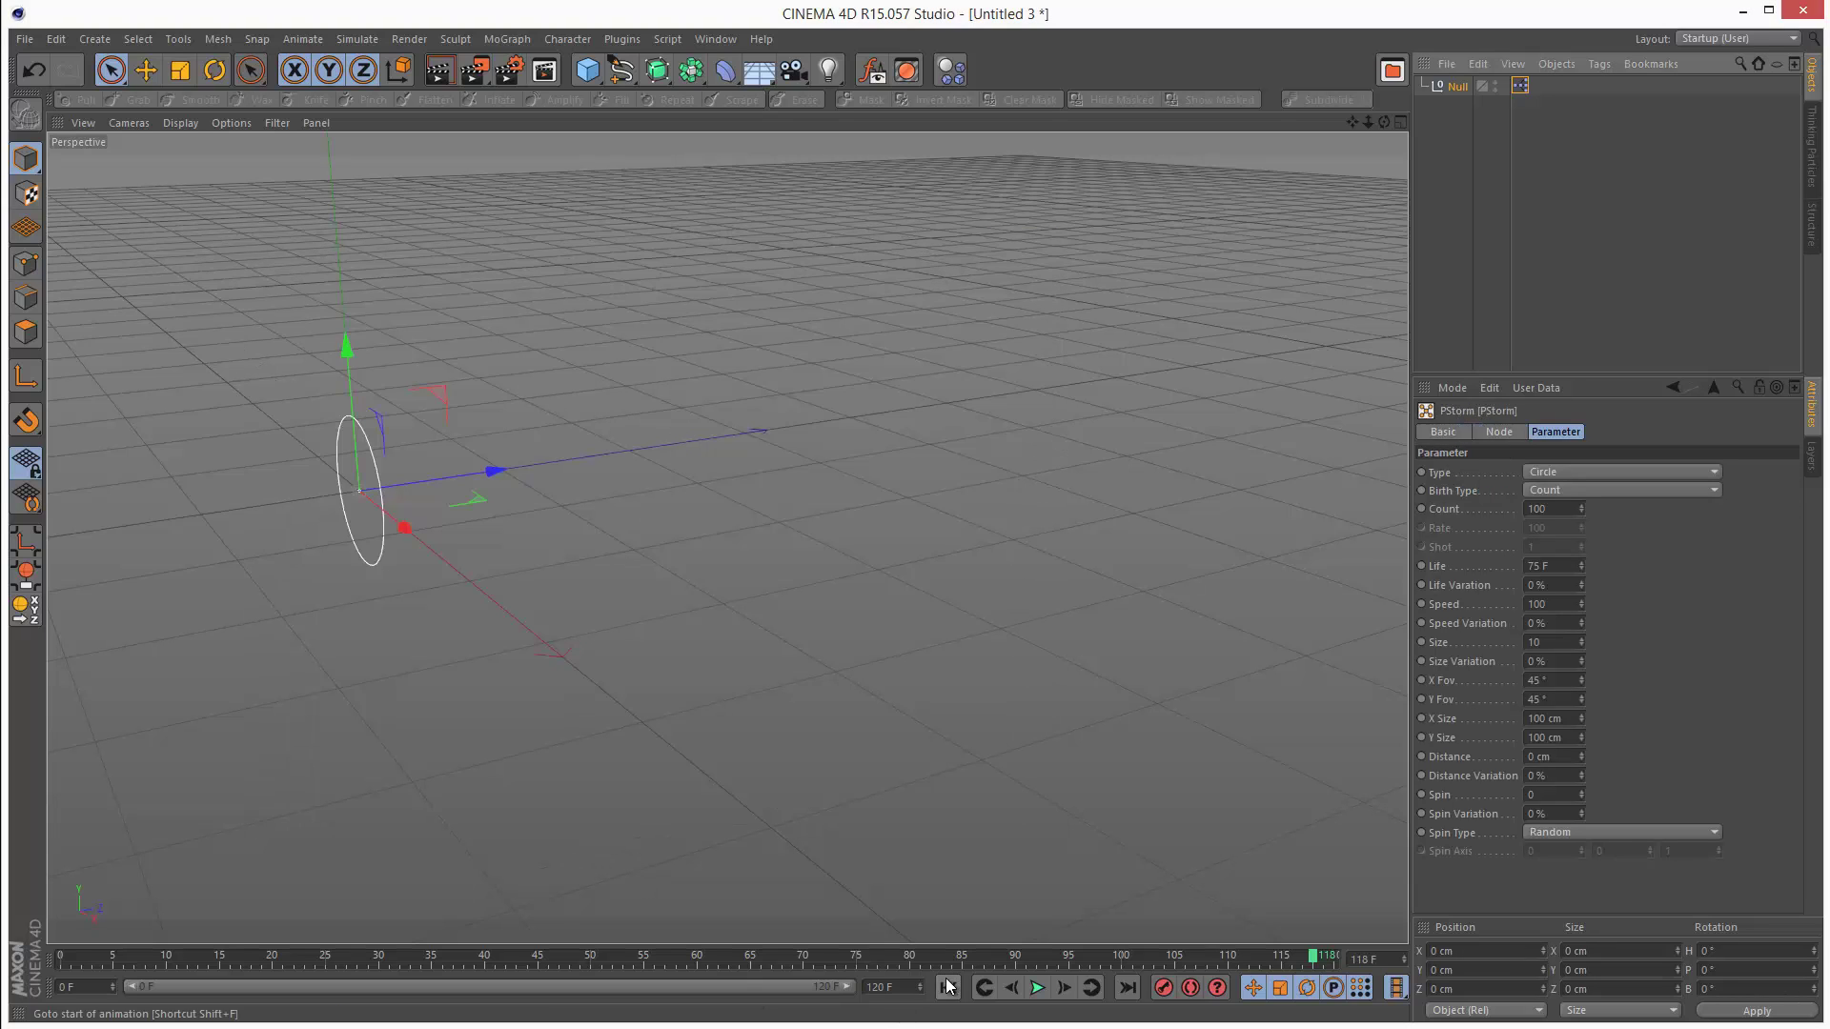
left_click(1036, 987)
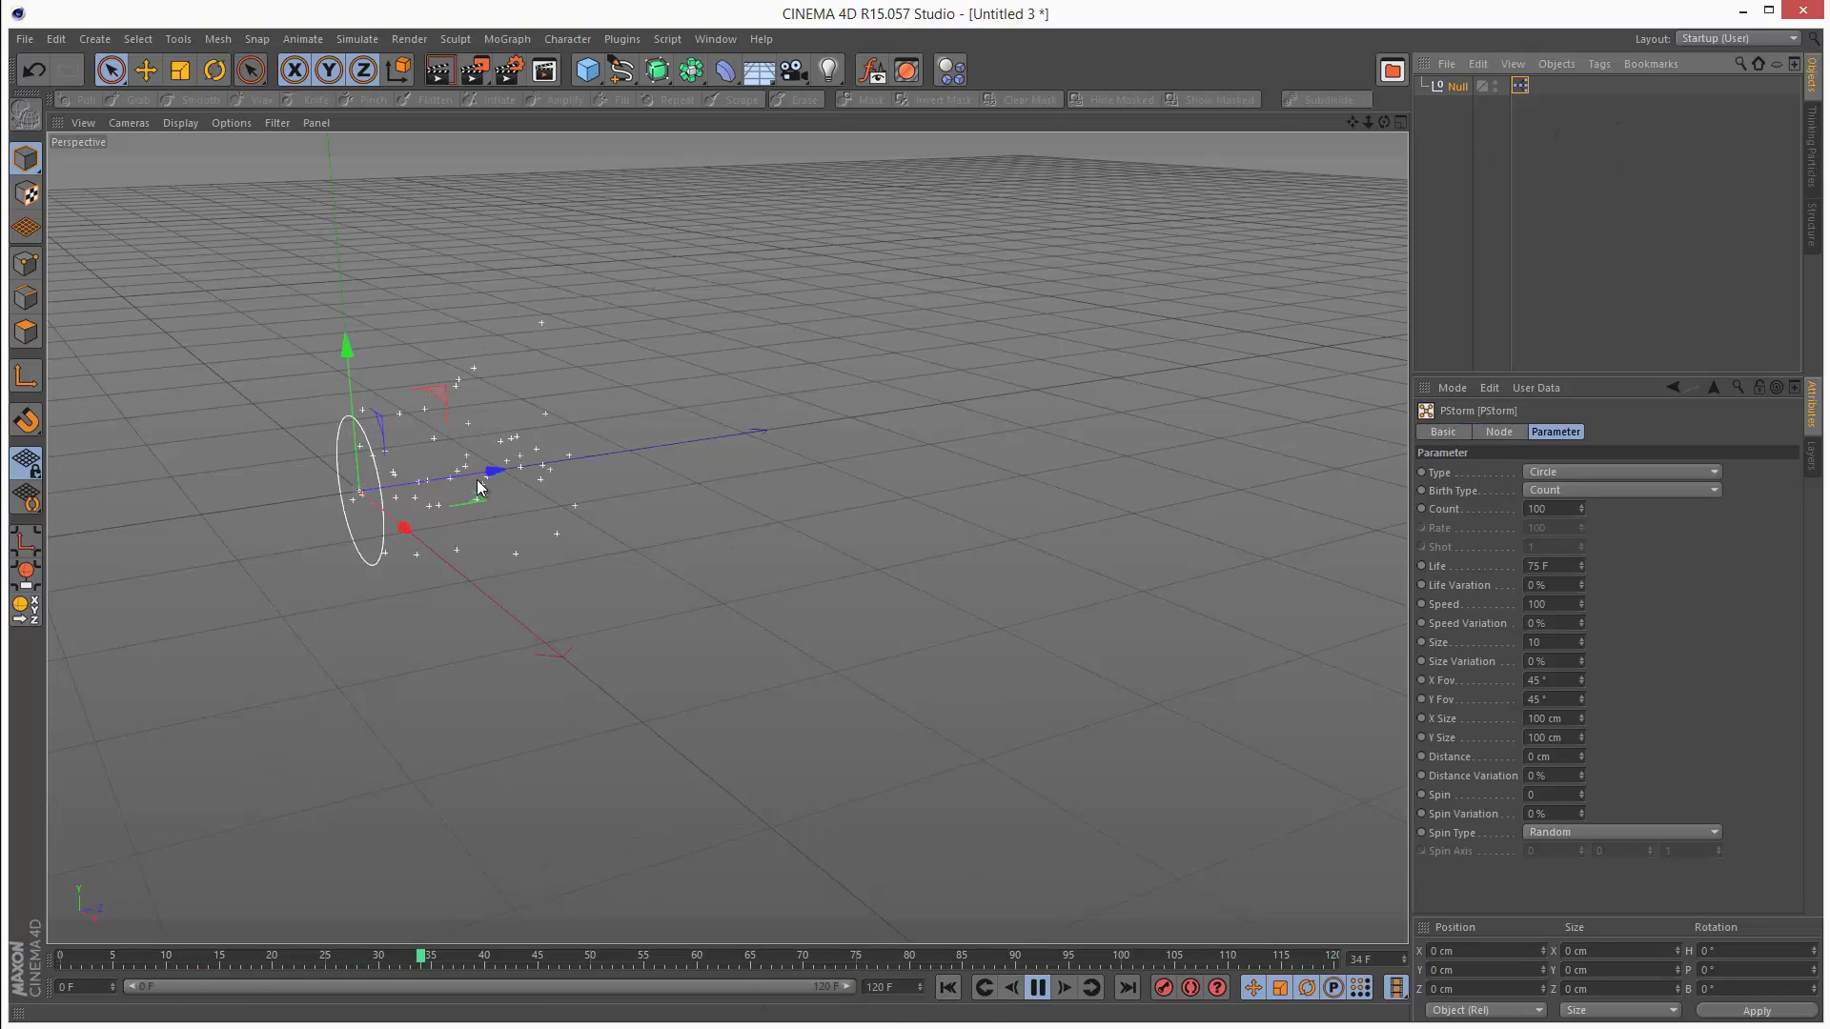
left_click(1038, 987)
double_click(1520, 85)
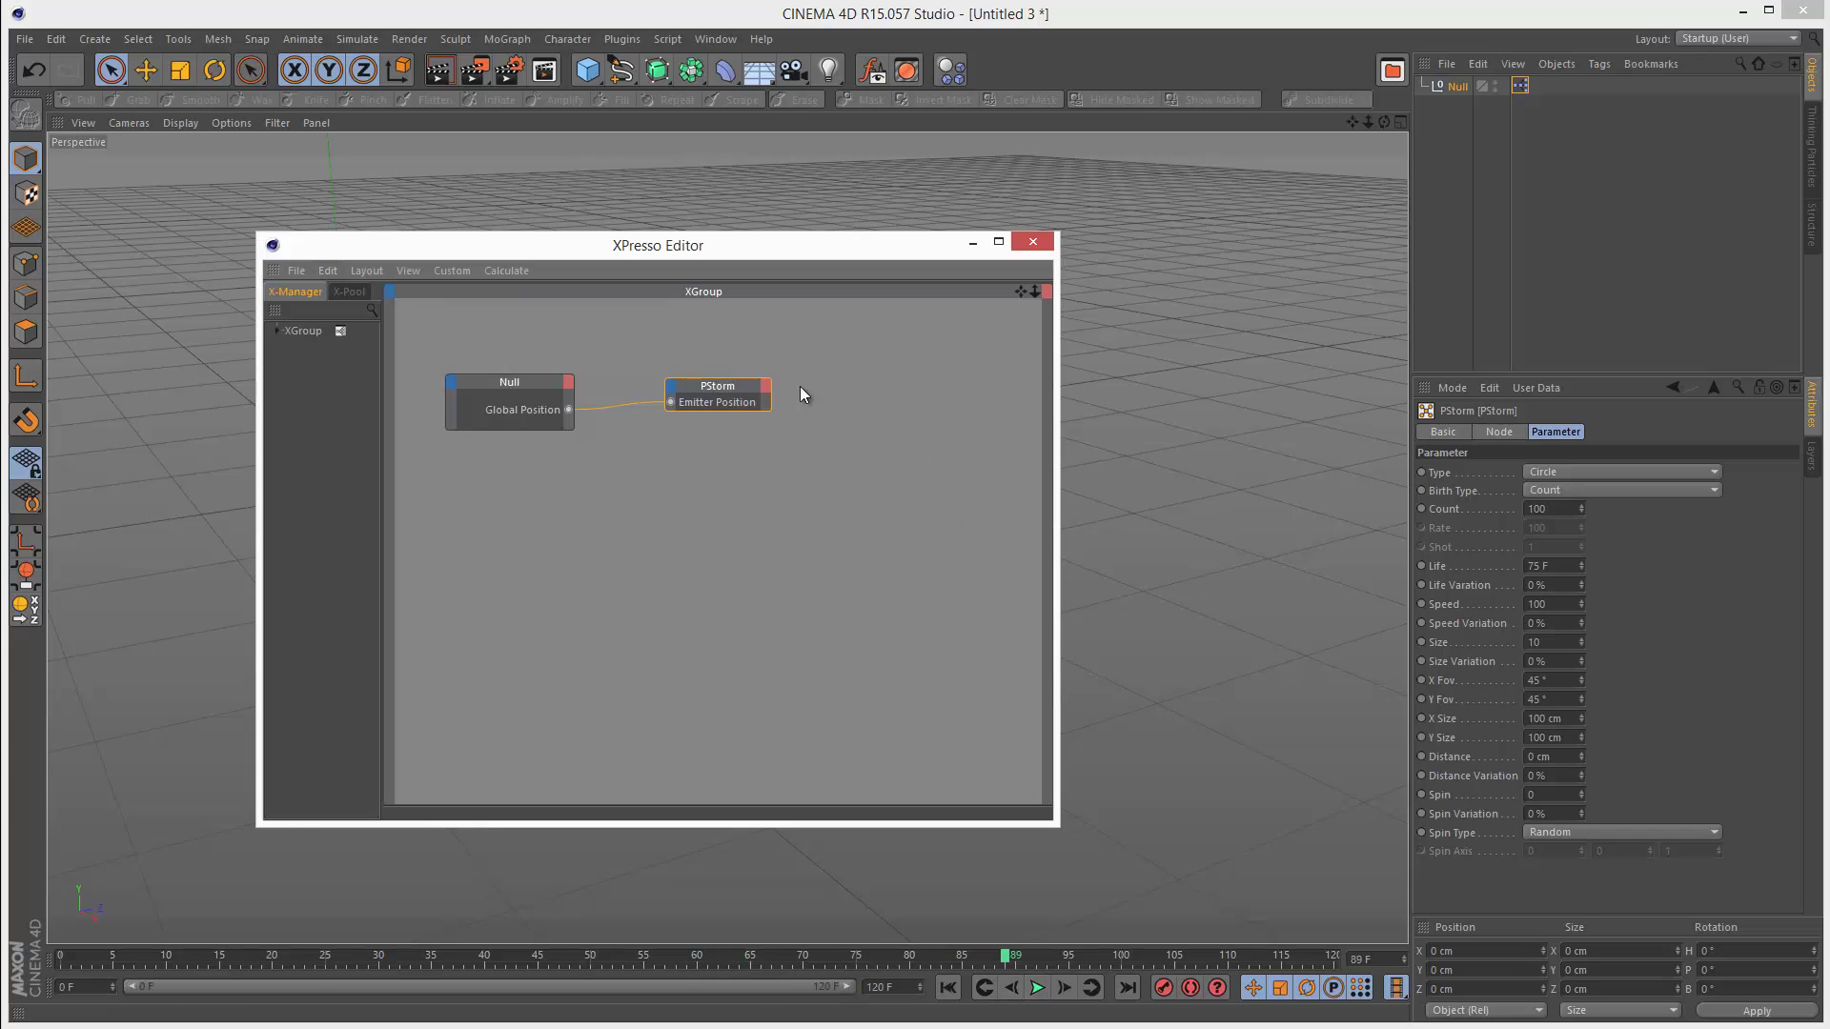
- Add a PShape node to the XPresso graph and place it below the PStorm node
right_click(810, 387)
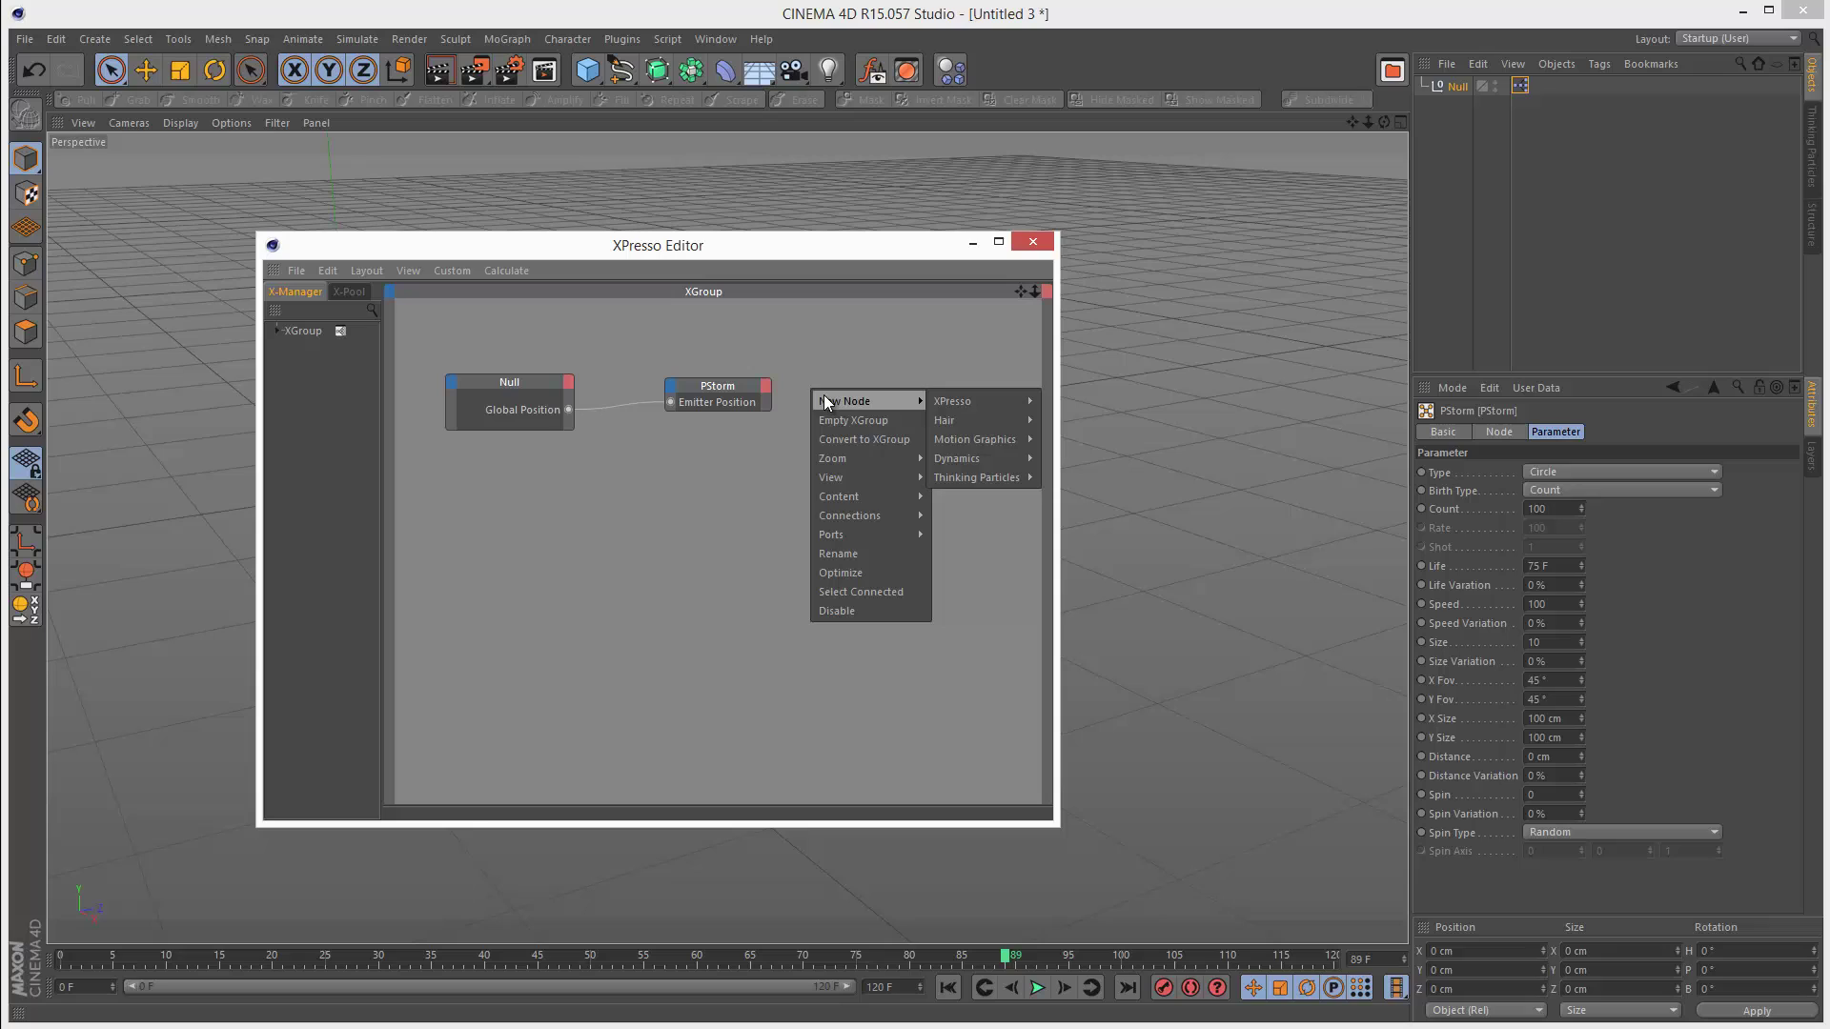
mouse_move(892, 404)
mouse_move(1004, 473)
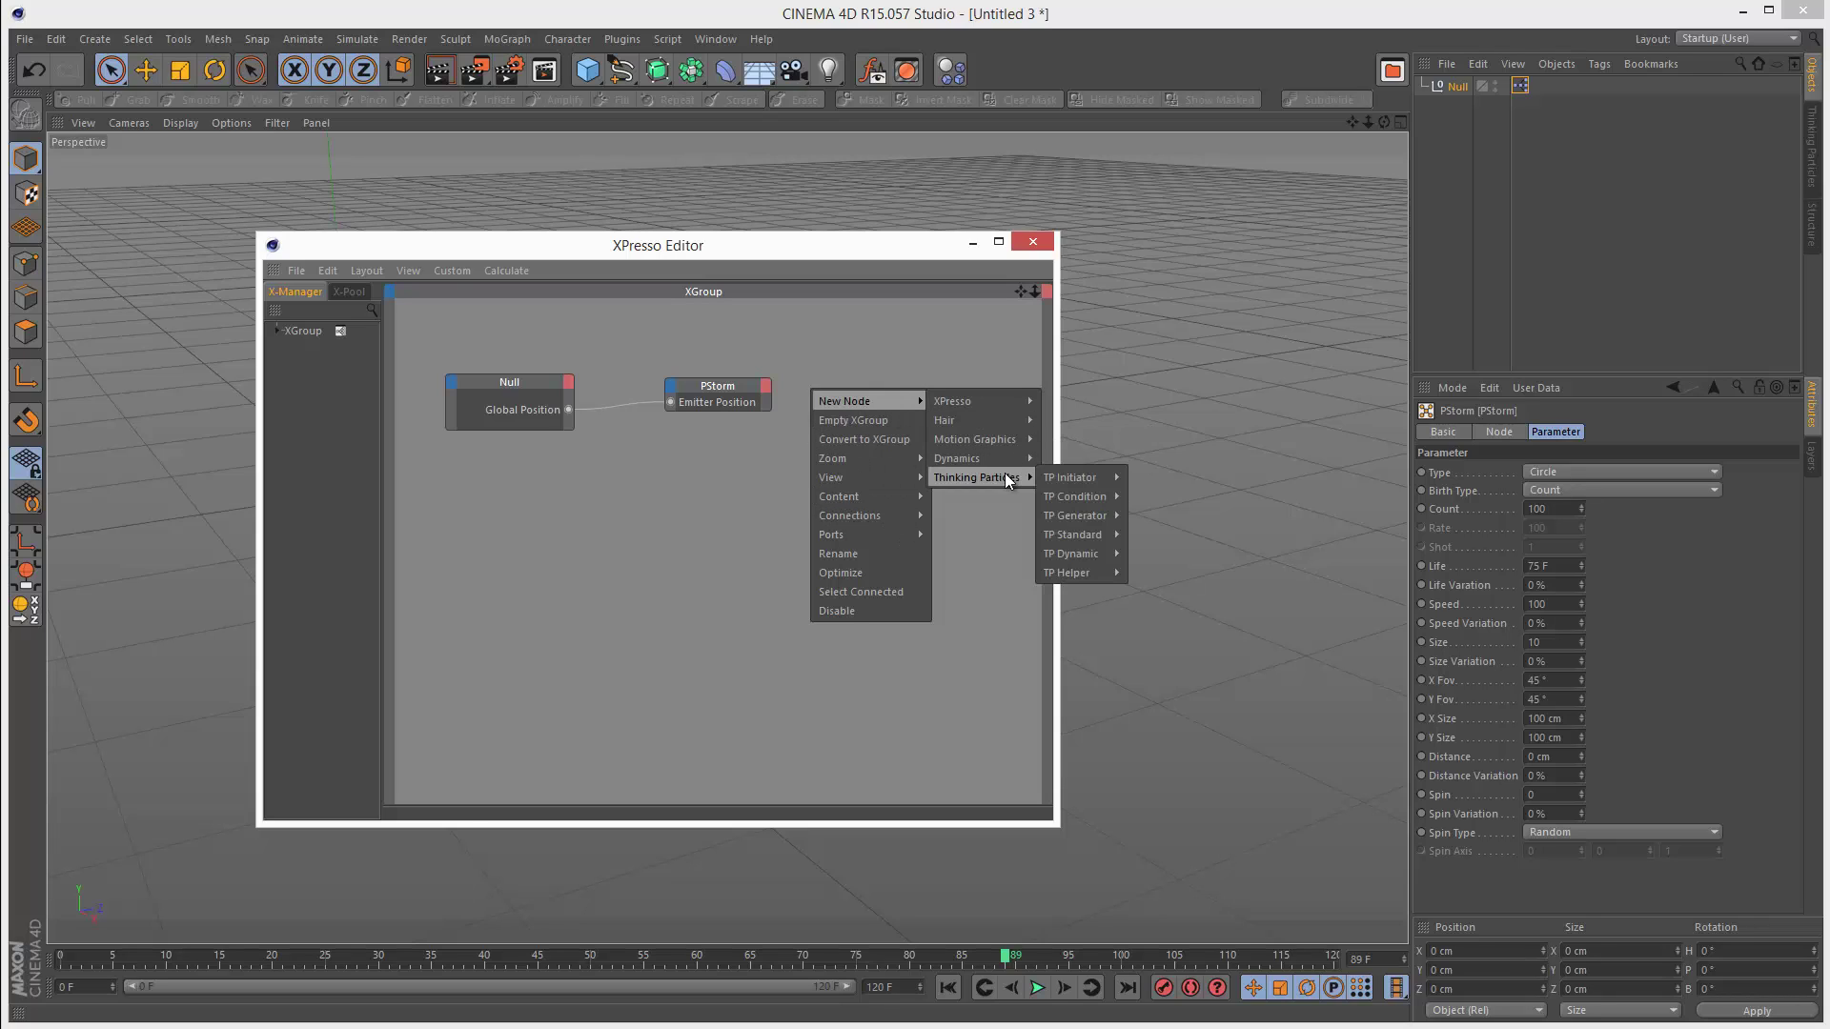
mouse_move(1087, 480)
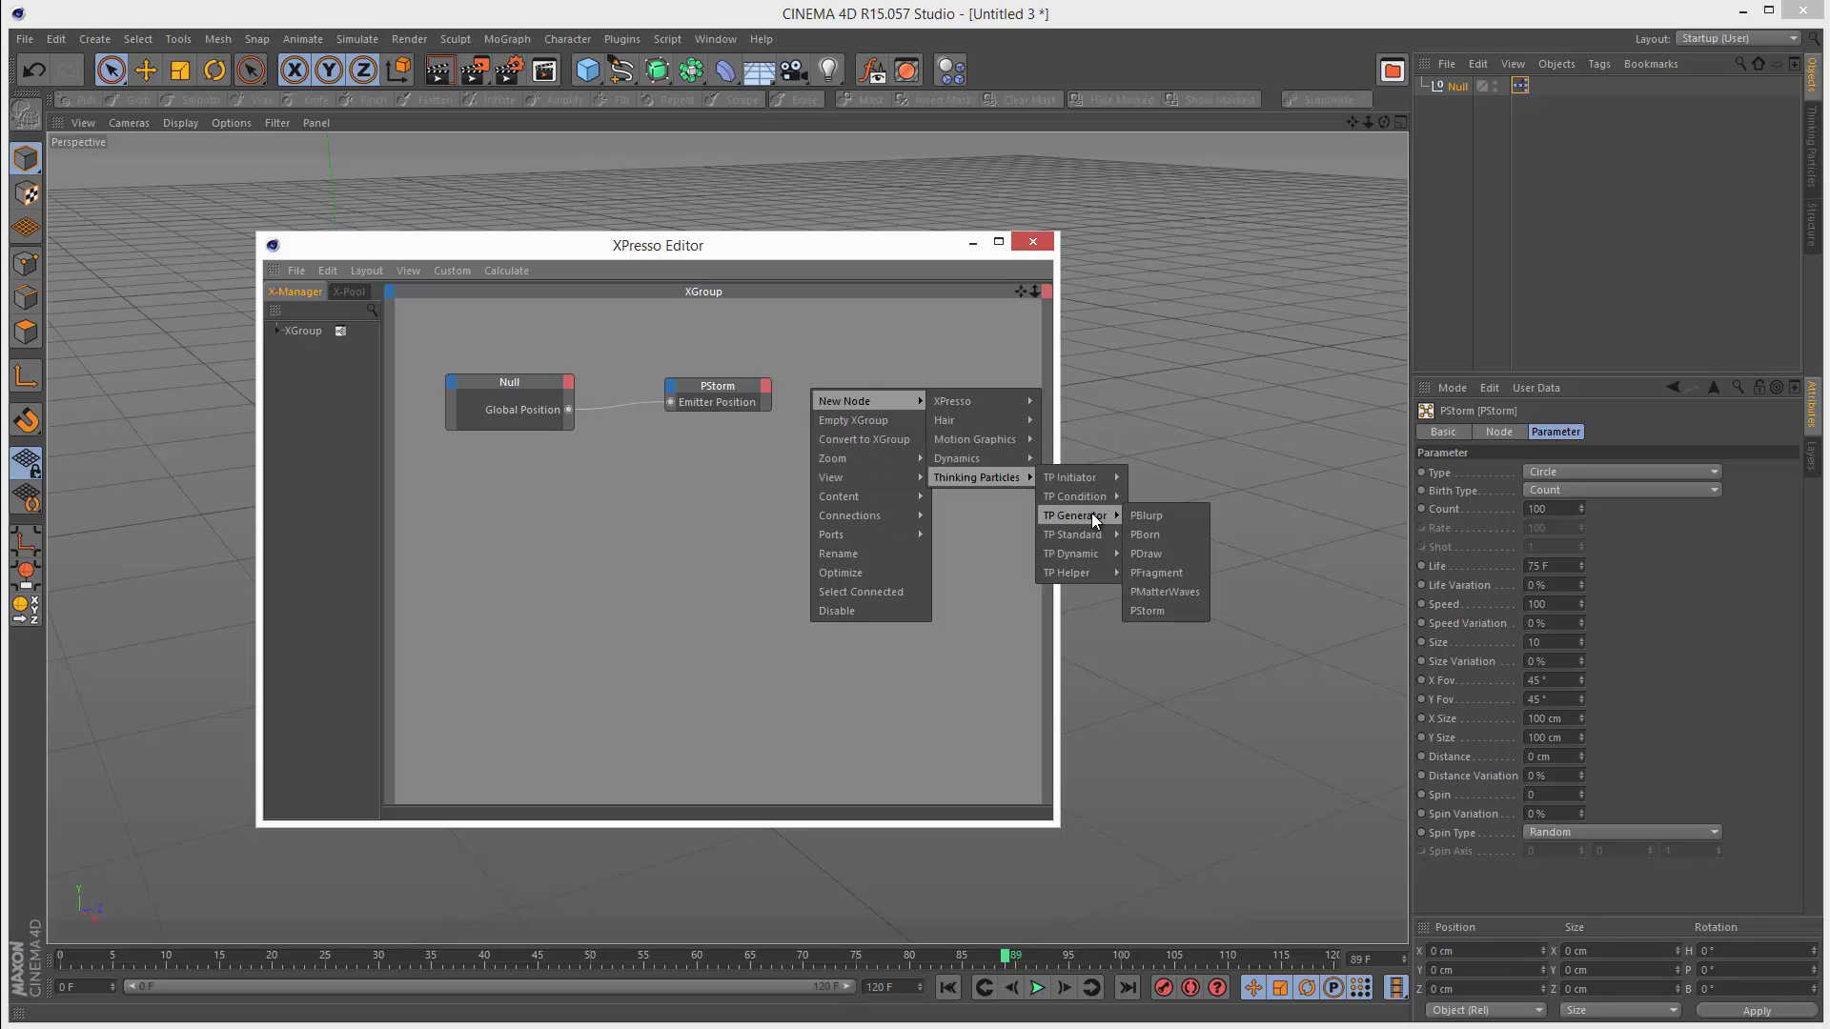
mouse_move(1095, 532)
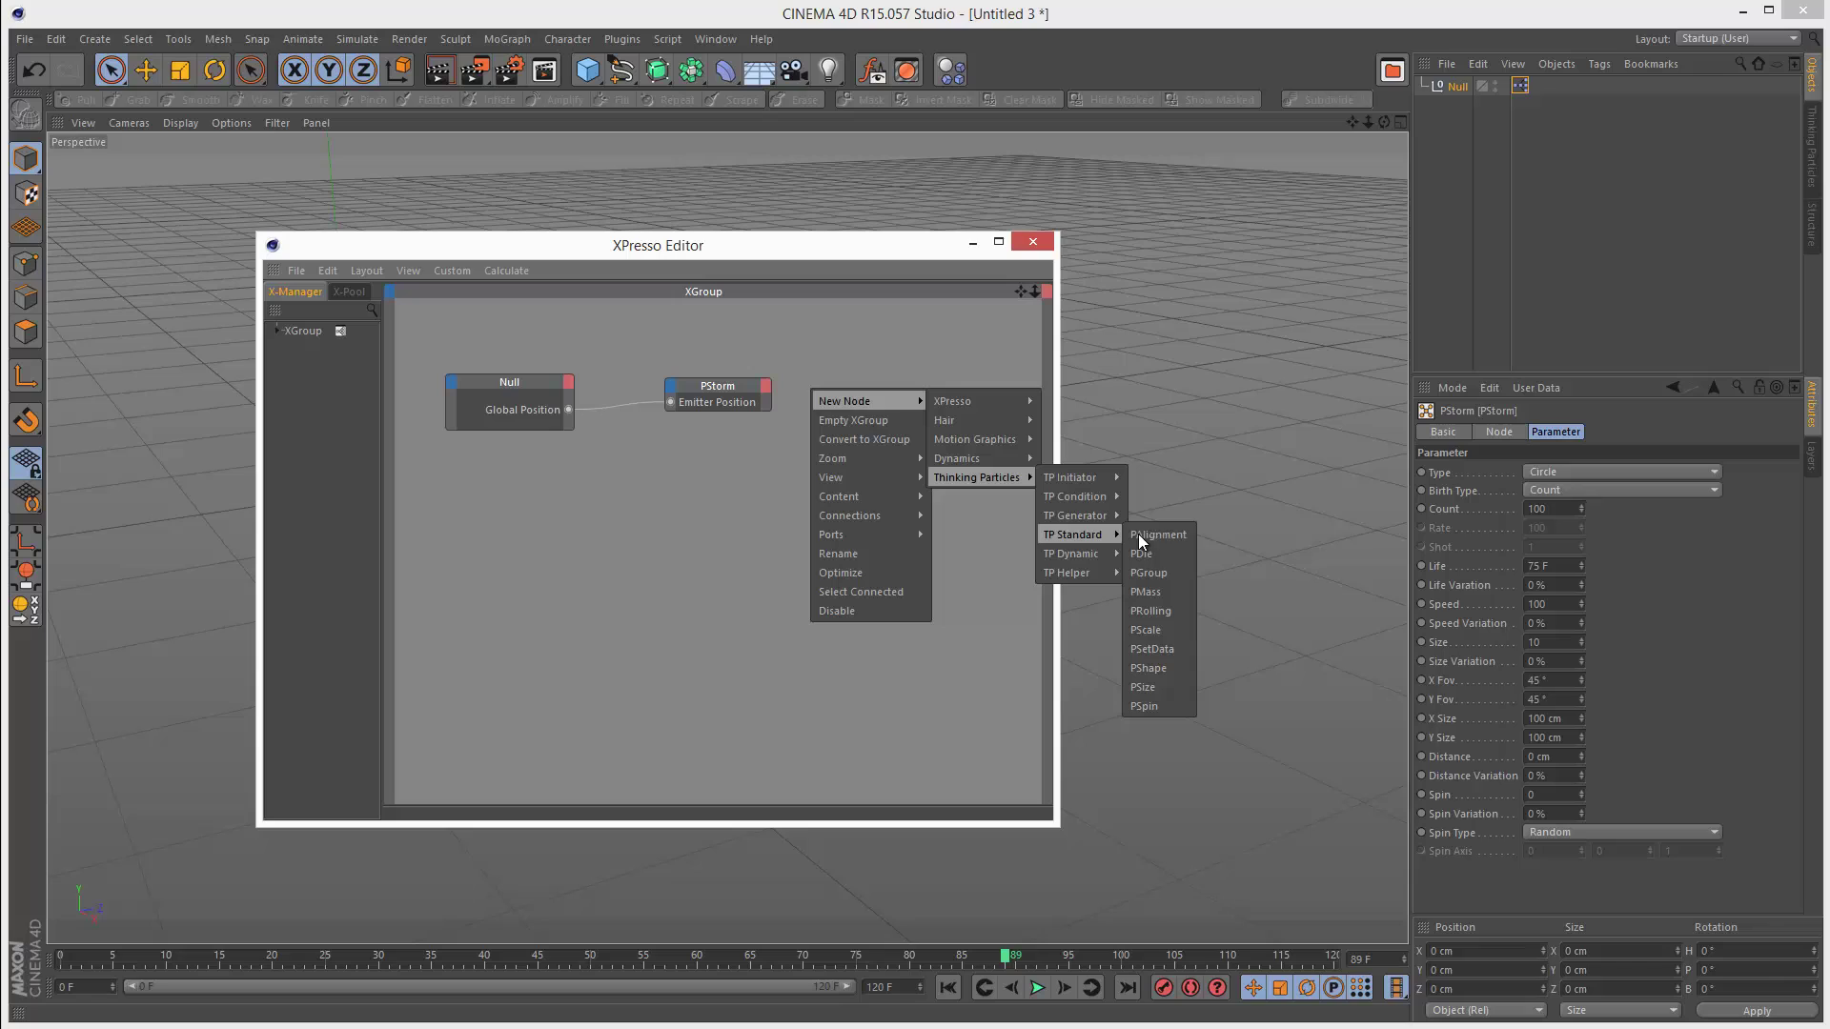
left_click(1172, 666)
left_click_drag(818, 384, 816, 483)
left_click(838, 398)
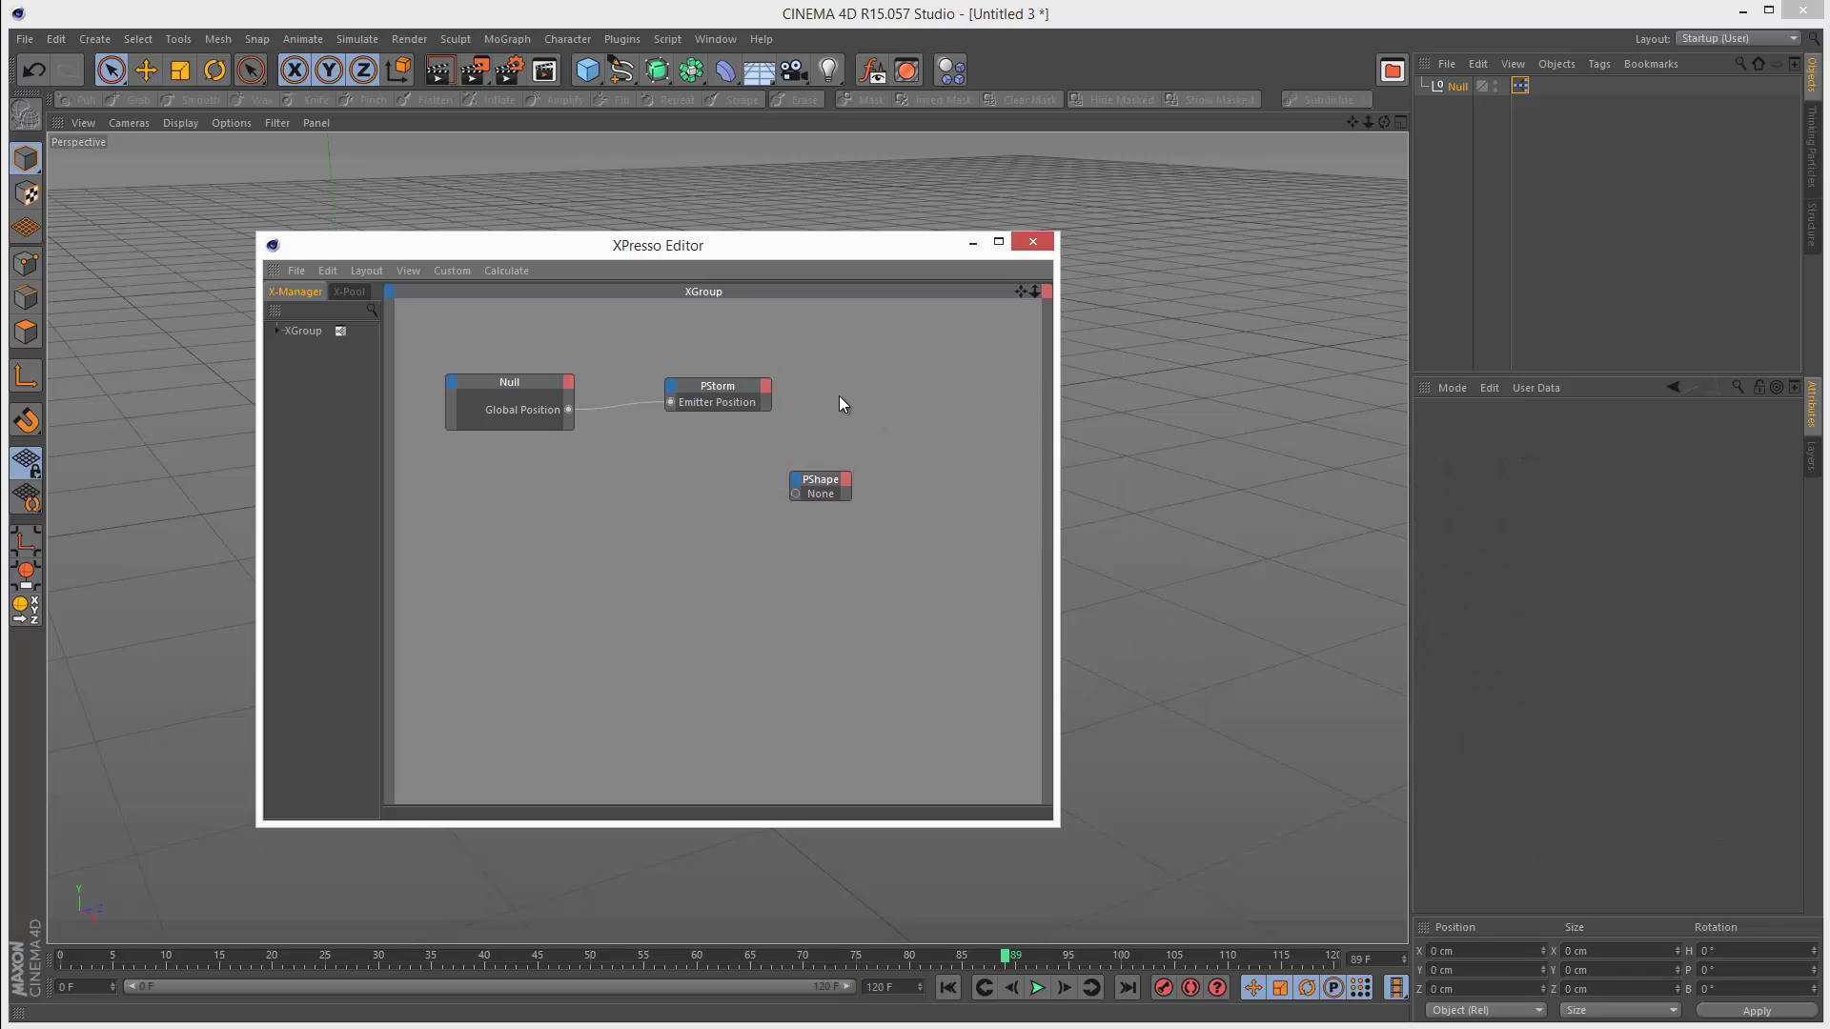
- Add a TP Standard PGroup node to the XPresso graph
right_click(839, 398)
mouse_move(913, 412)
mouse_move(1021, 485)
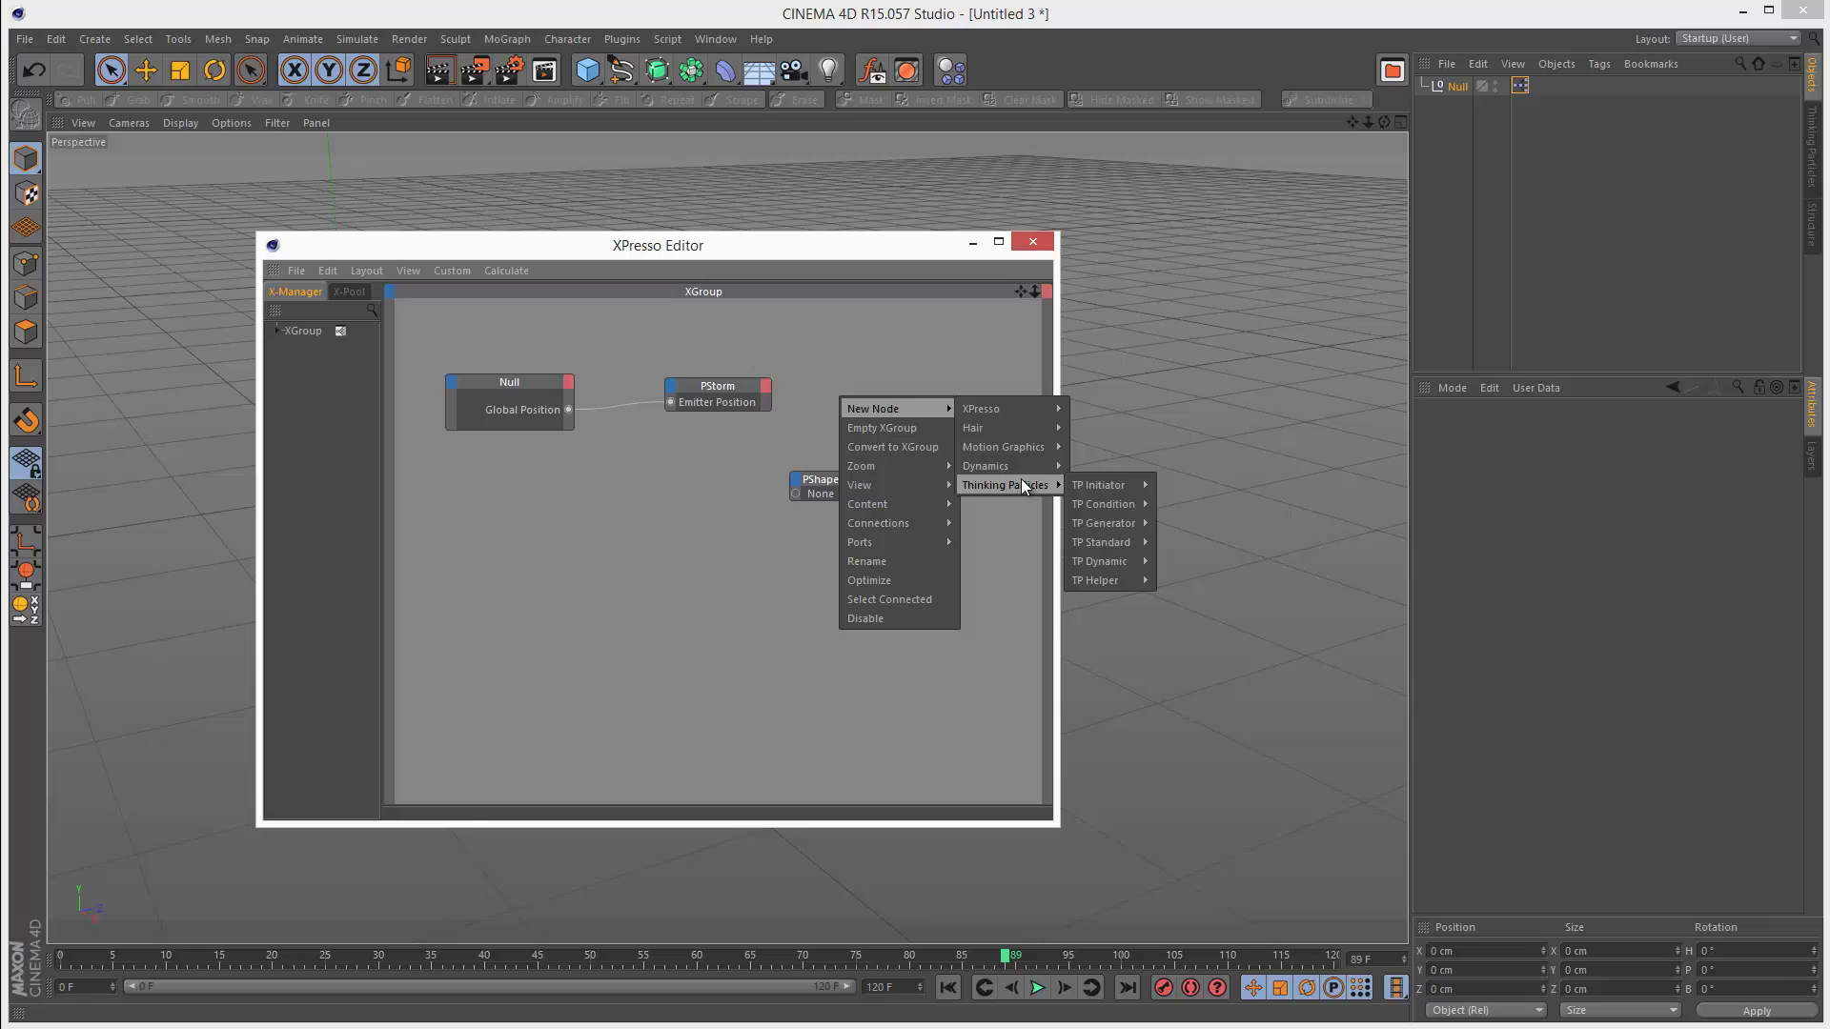
mouse_move(1120, 546)
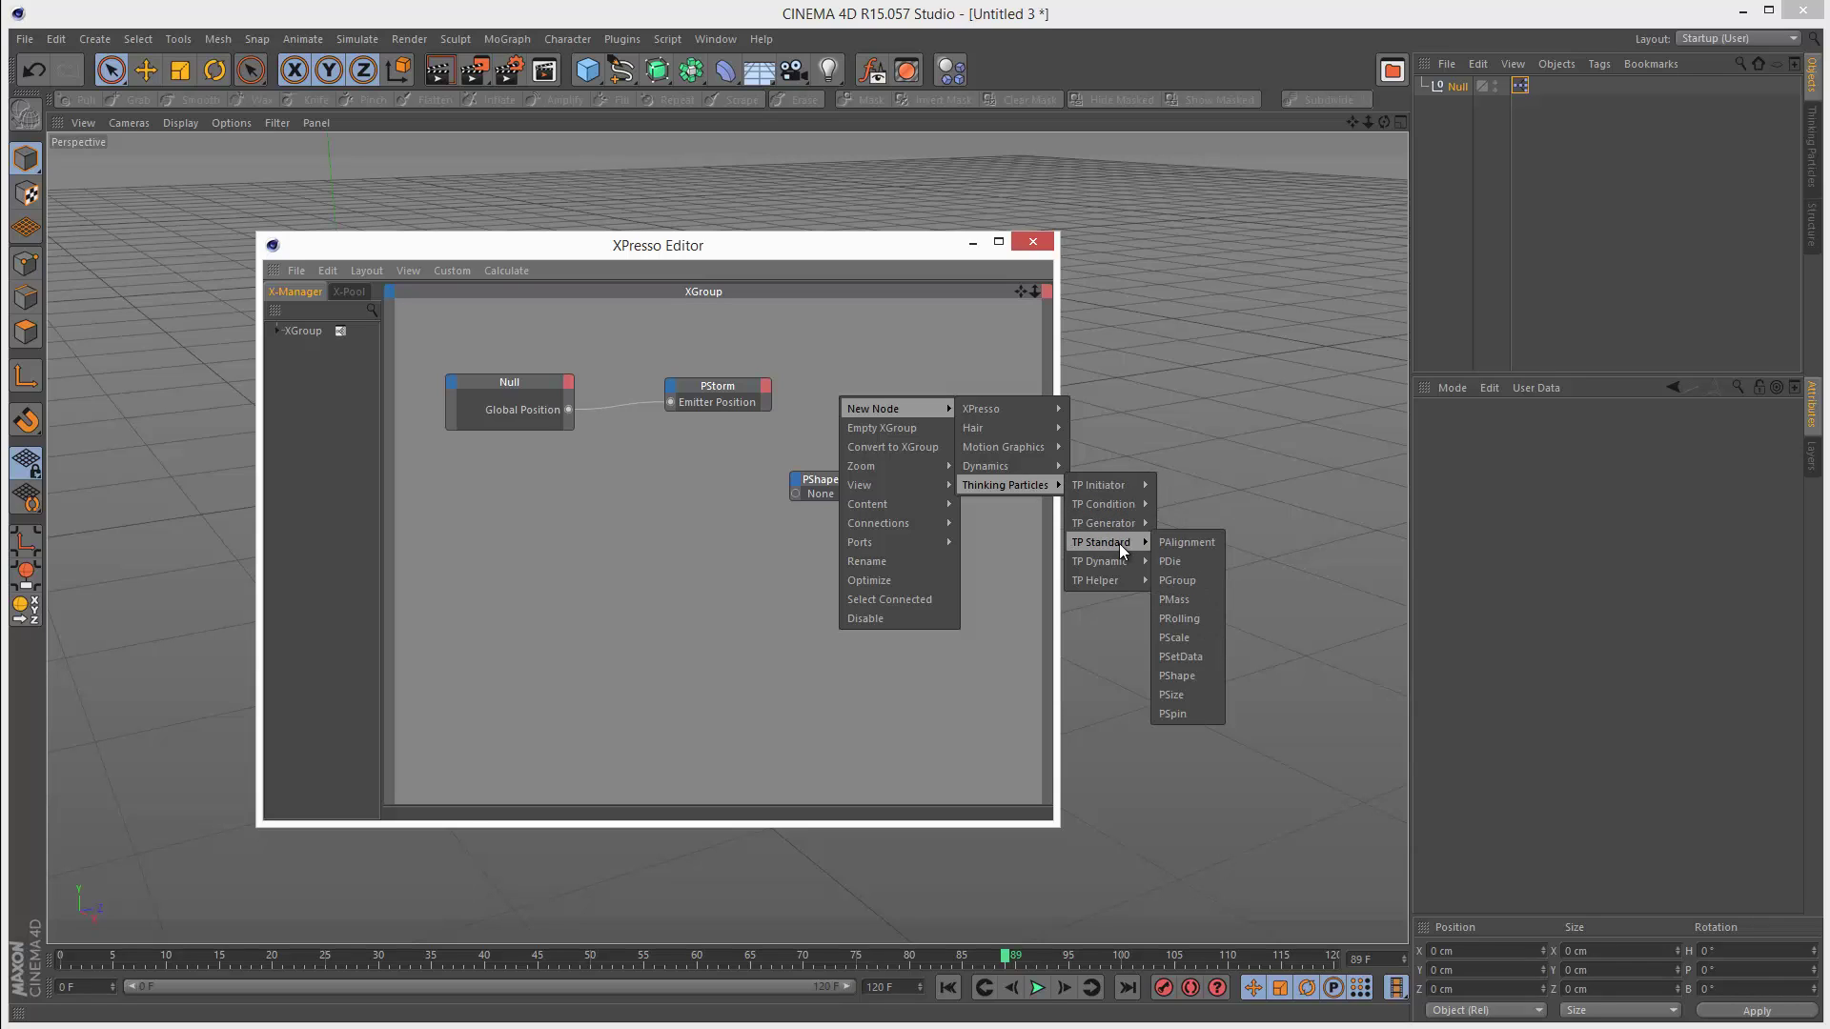
left_click(1178, 581)
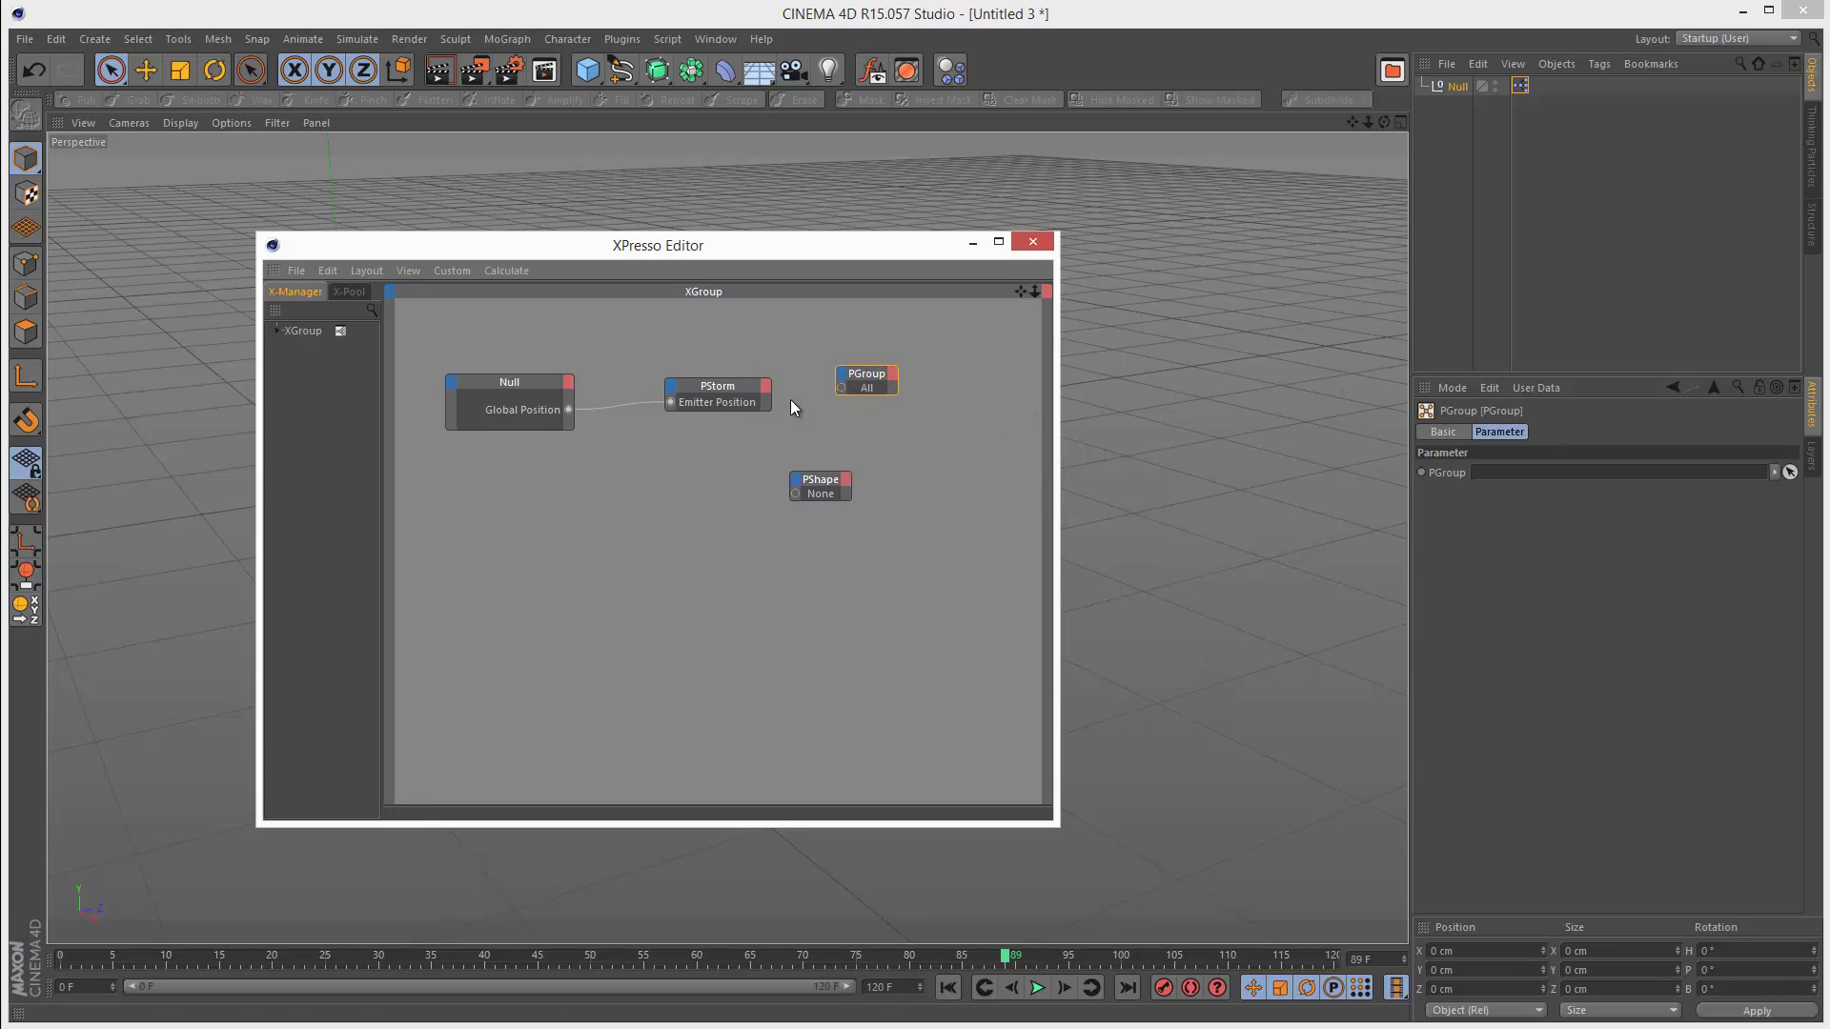
- Show the Thinking Particles Settings, listing the default All particle group
left_click(1812, 147)
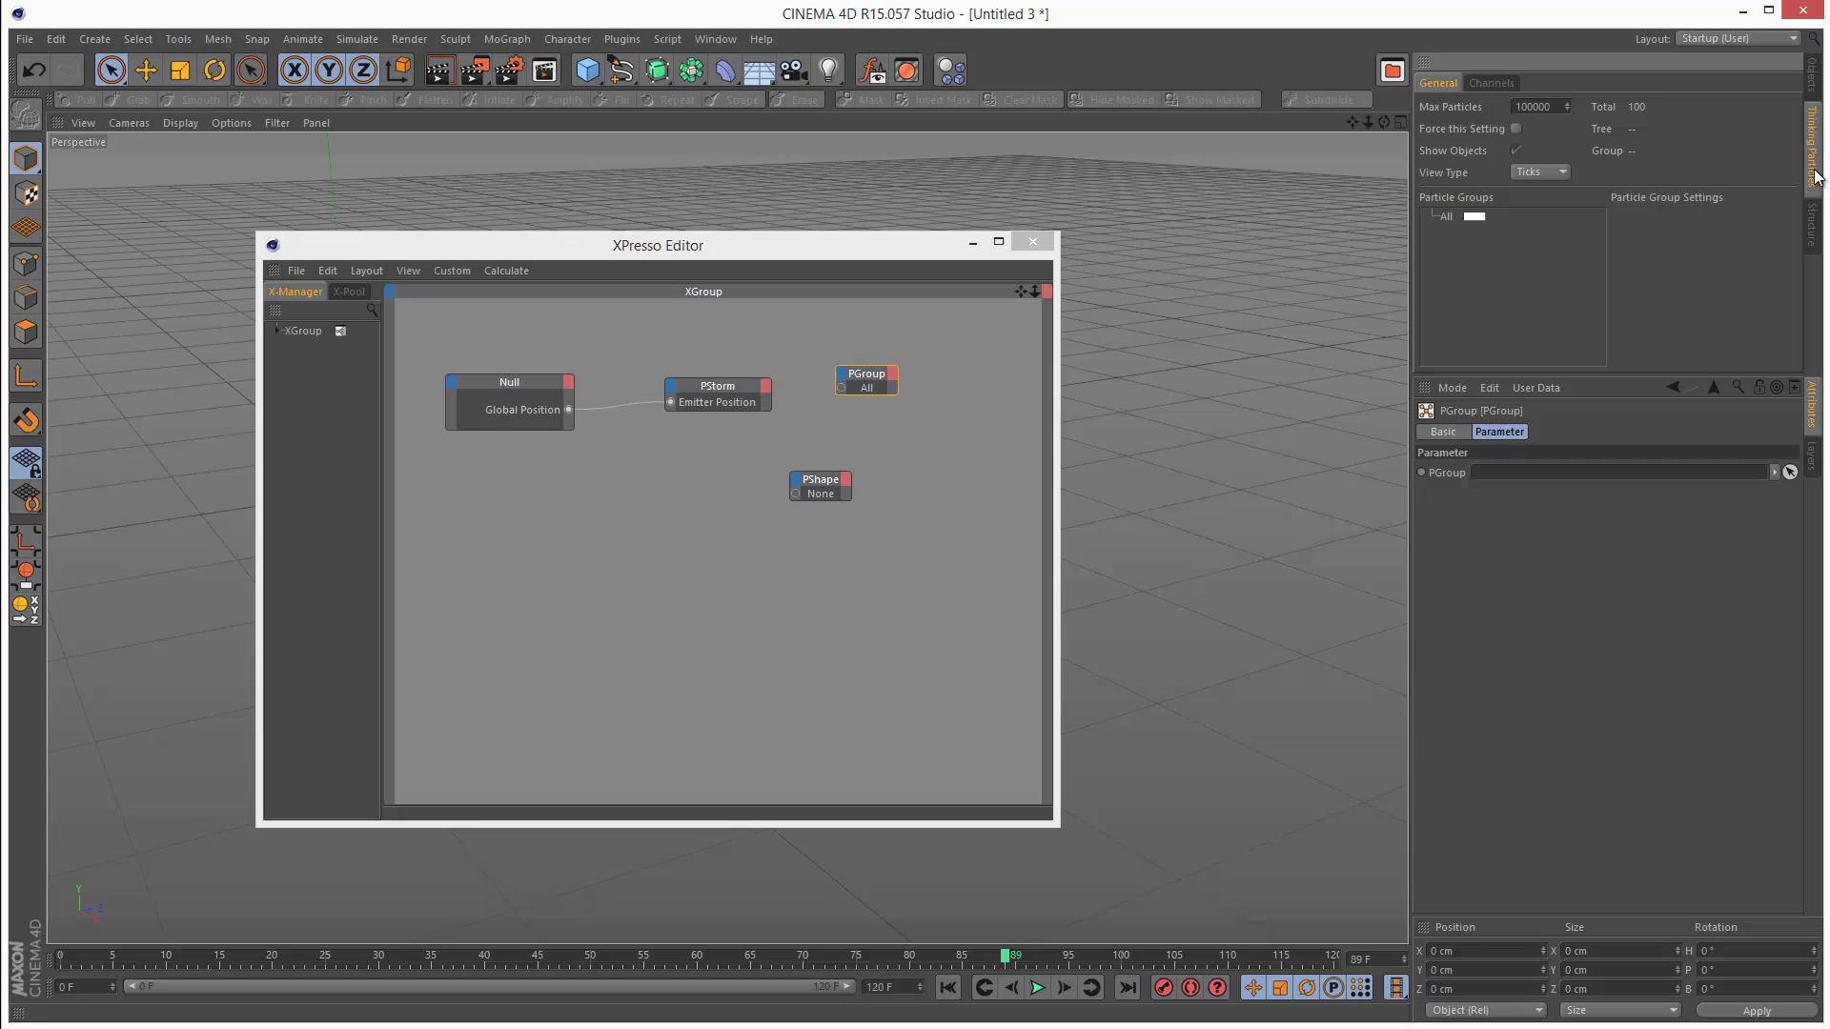
left_click(354, 40)
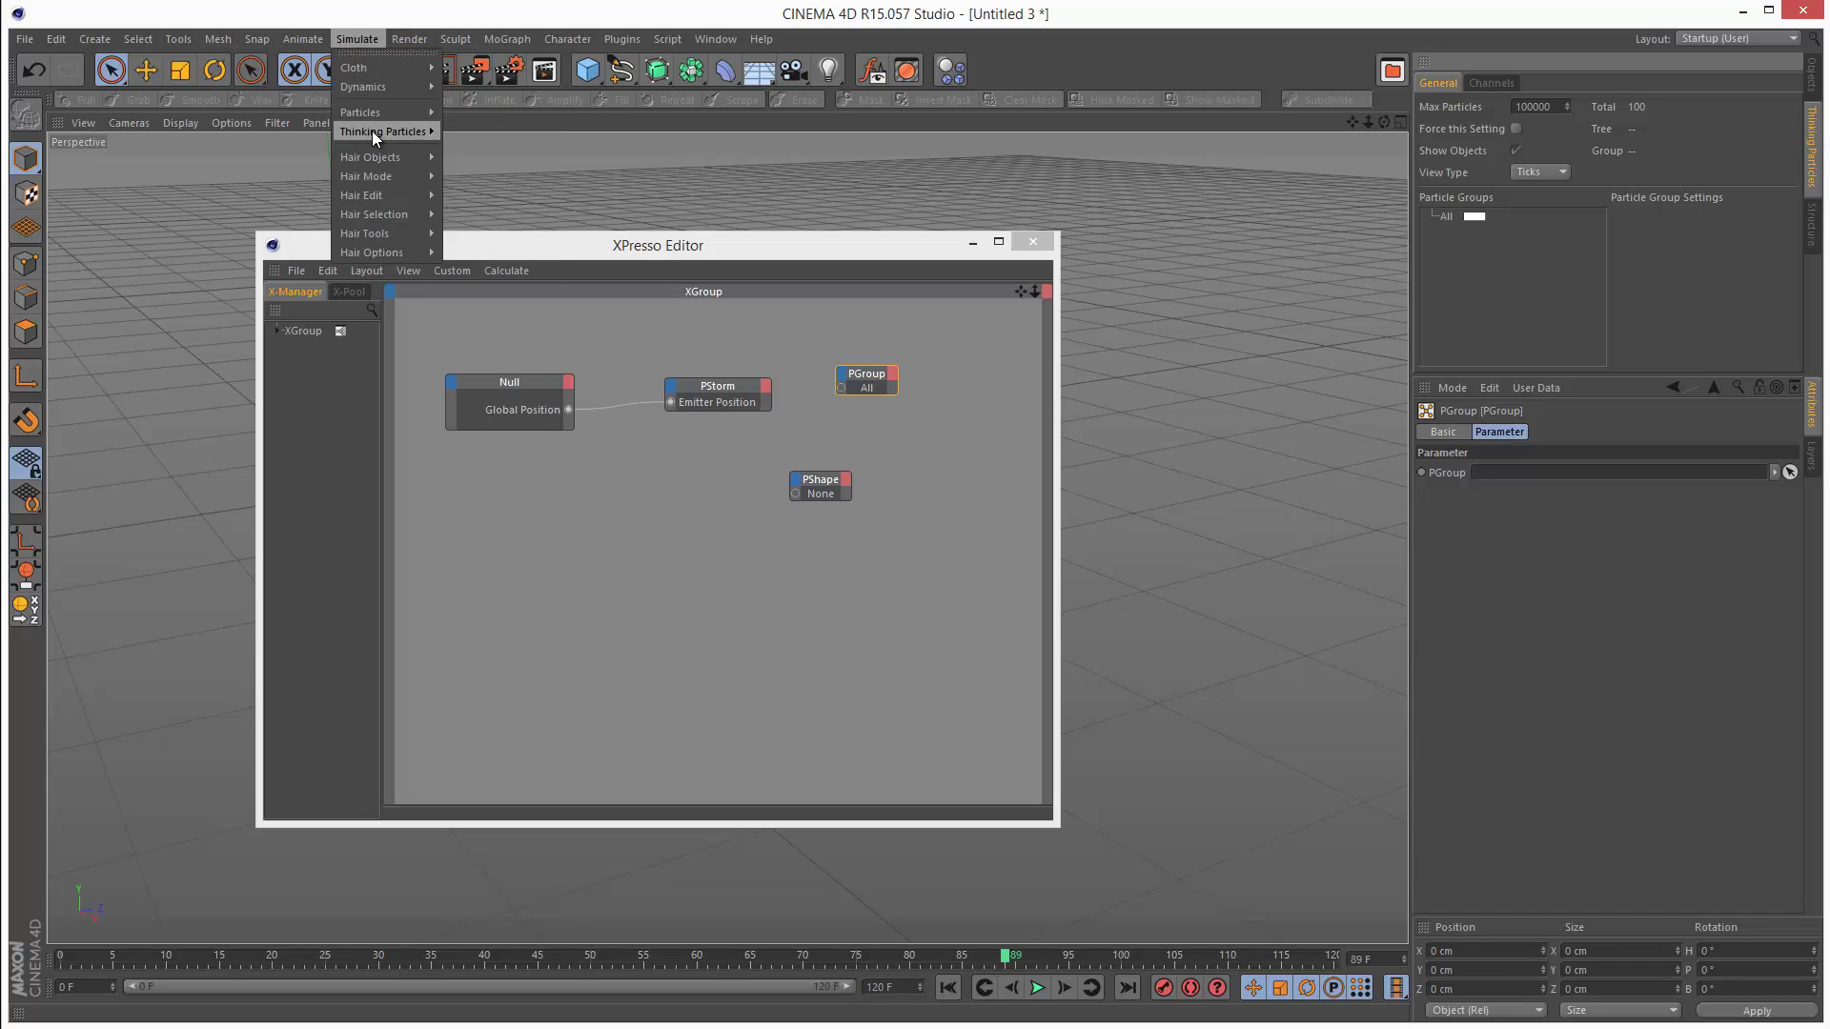
mouse_move(374, 130)
left_click(572, 159)
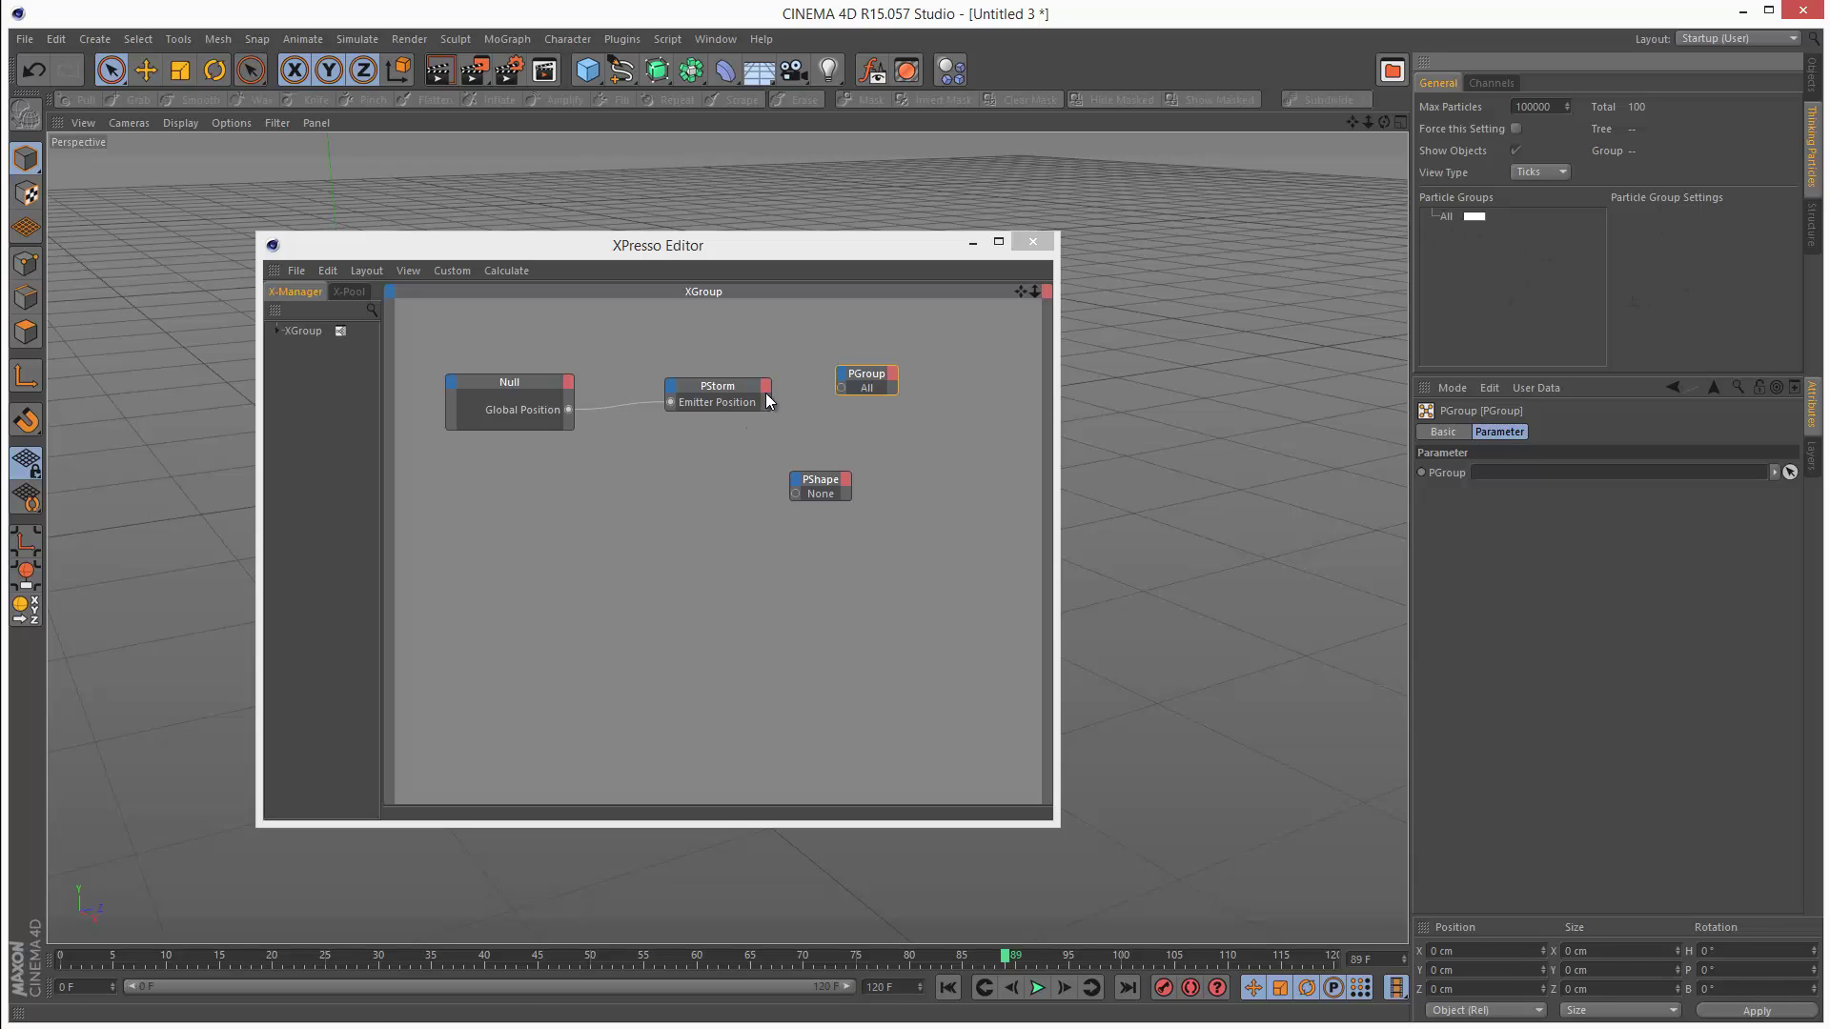
- Add a Particle Birth output to PStorm and wire it into the PGroup and PShape inputs
left_click(704, 386)
left_click(727, 383)
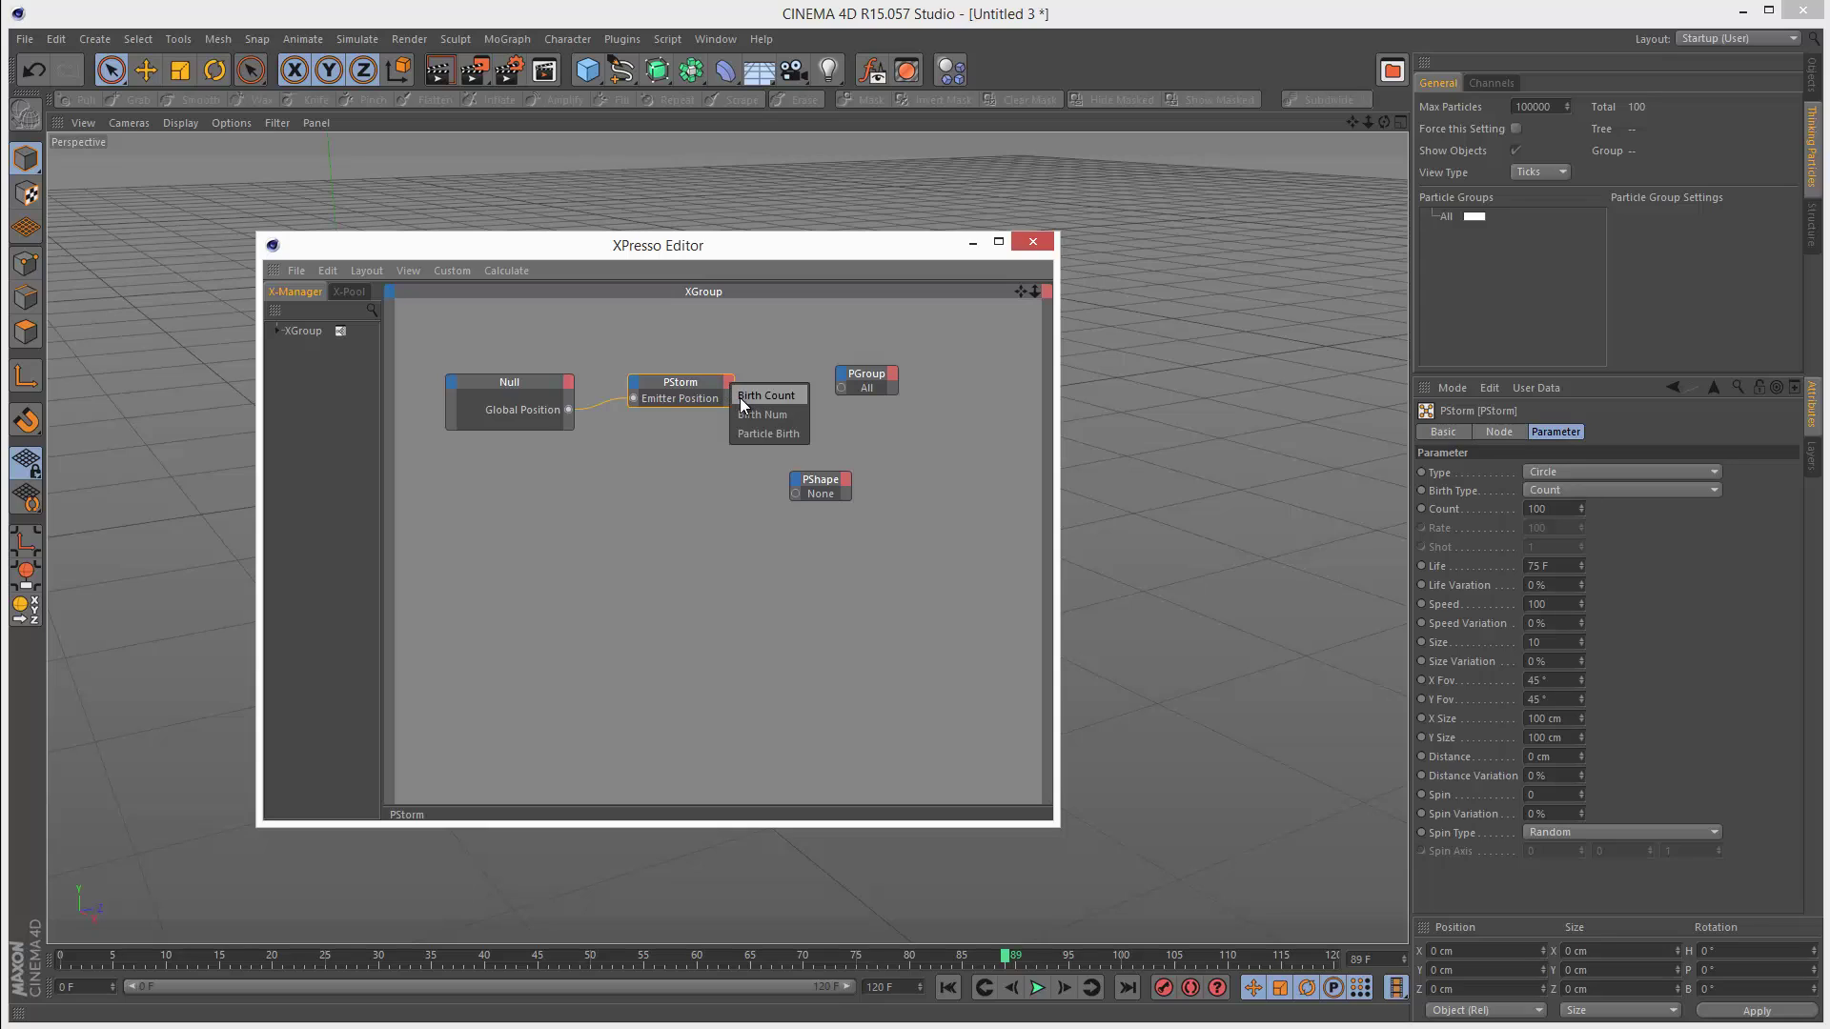
left_click(751, 434)
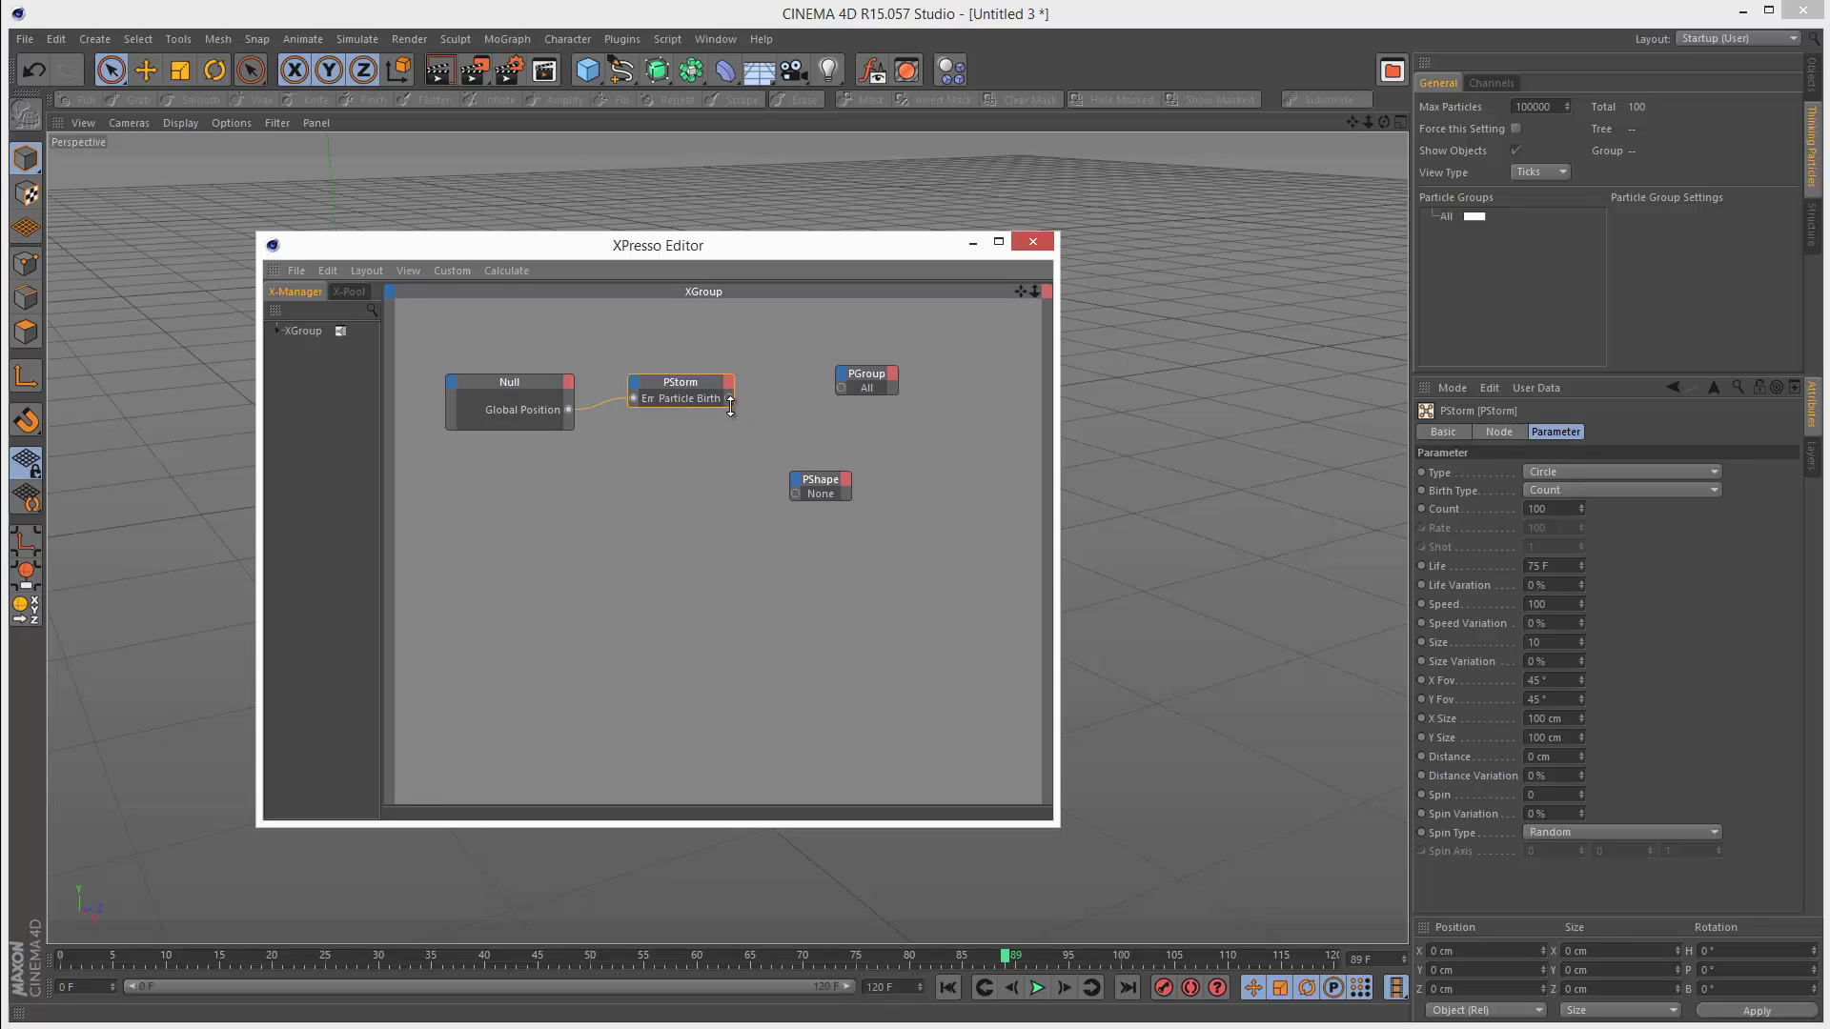
left_click_drag(730, 407, 950, 383)
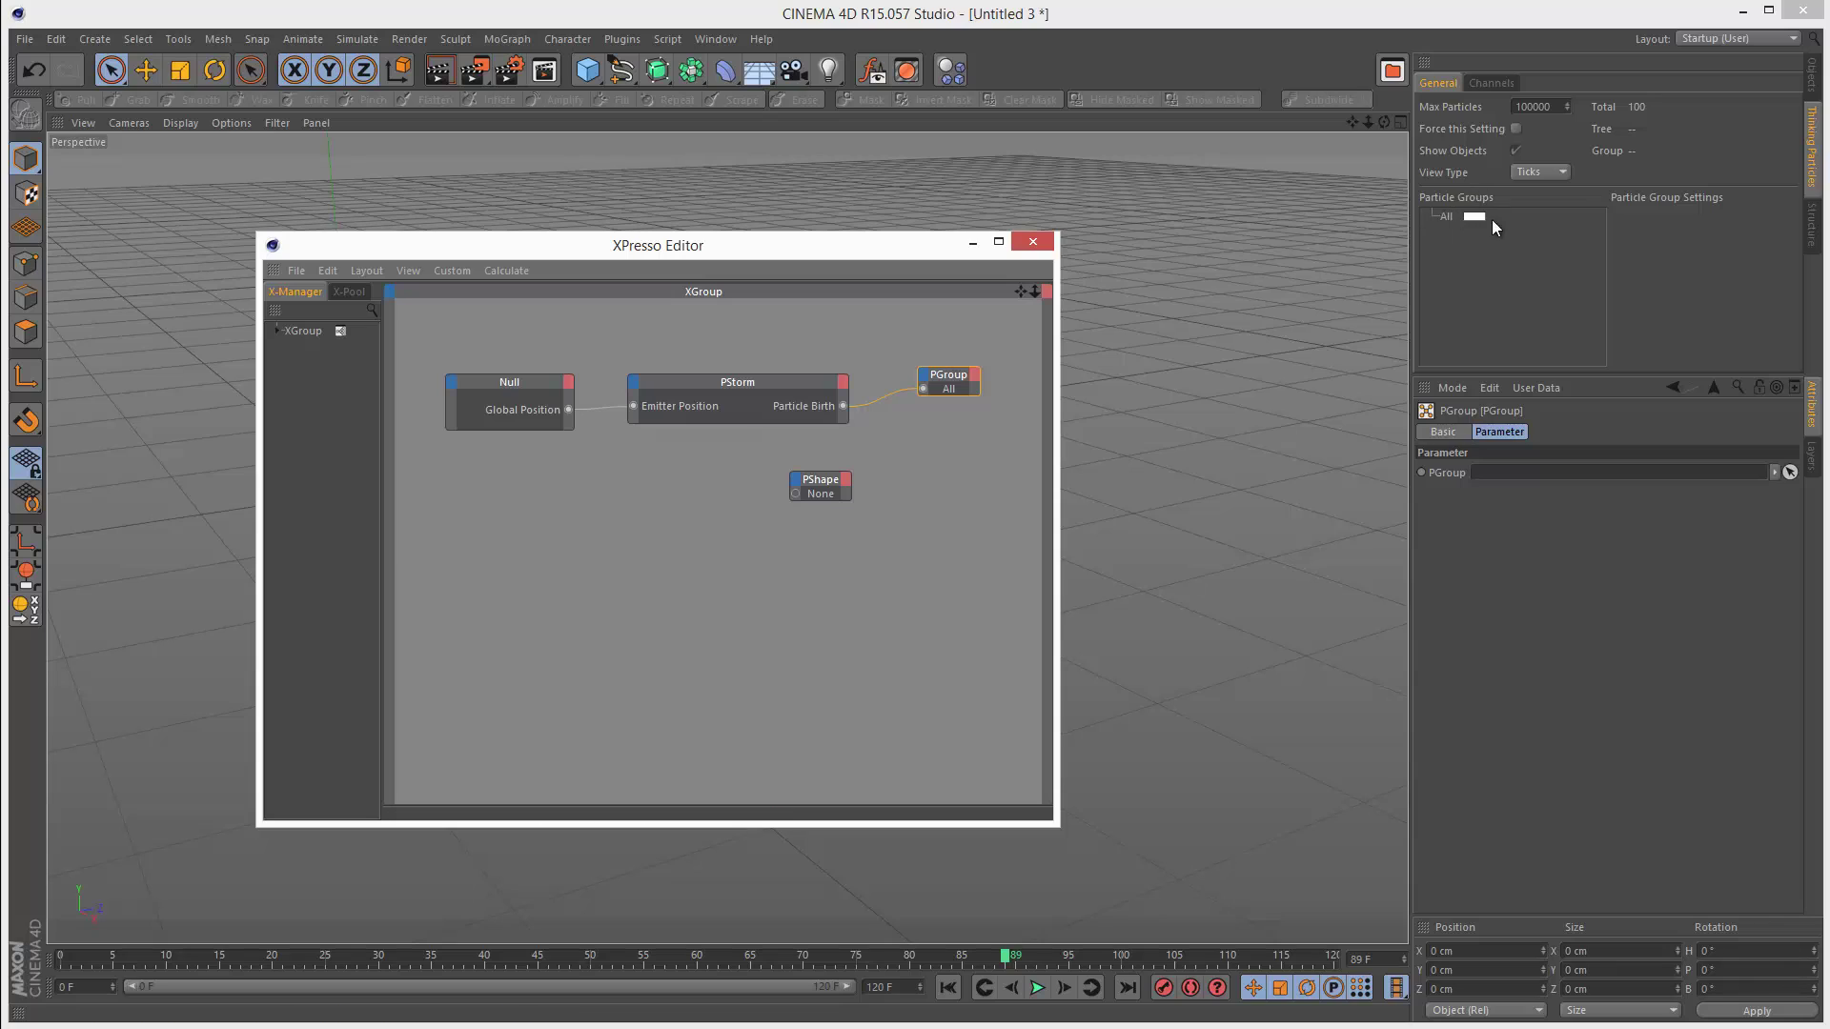
left_click_drag(817, 483, 942, 467)
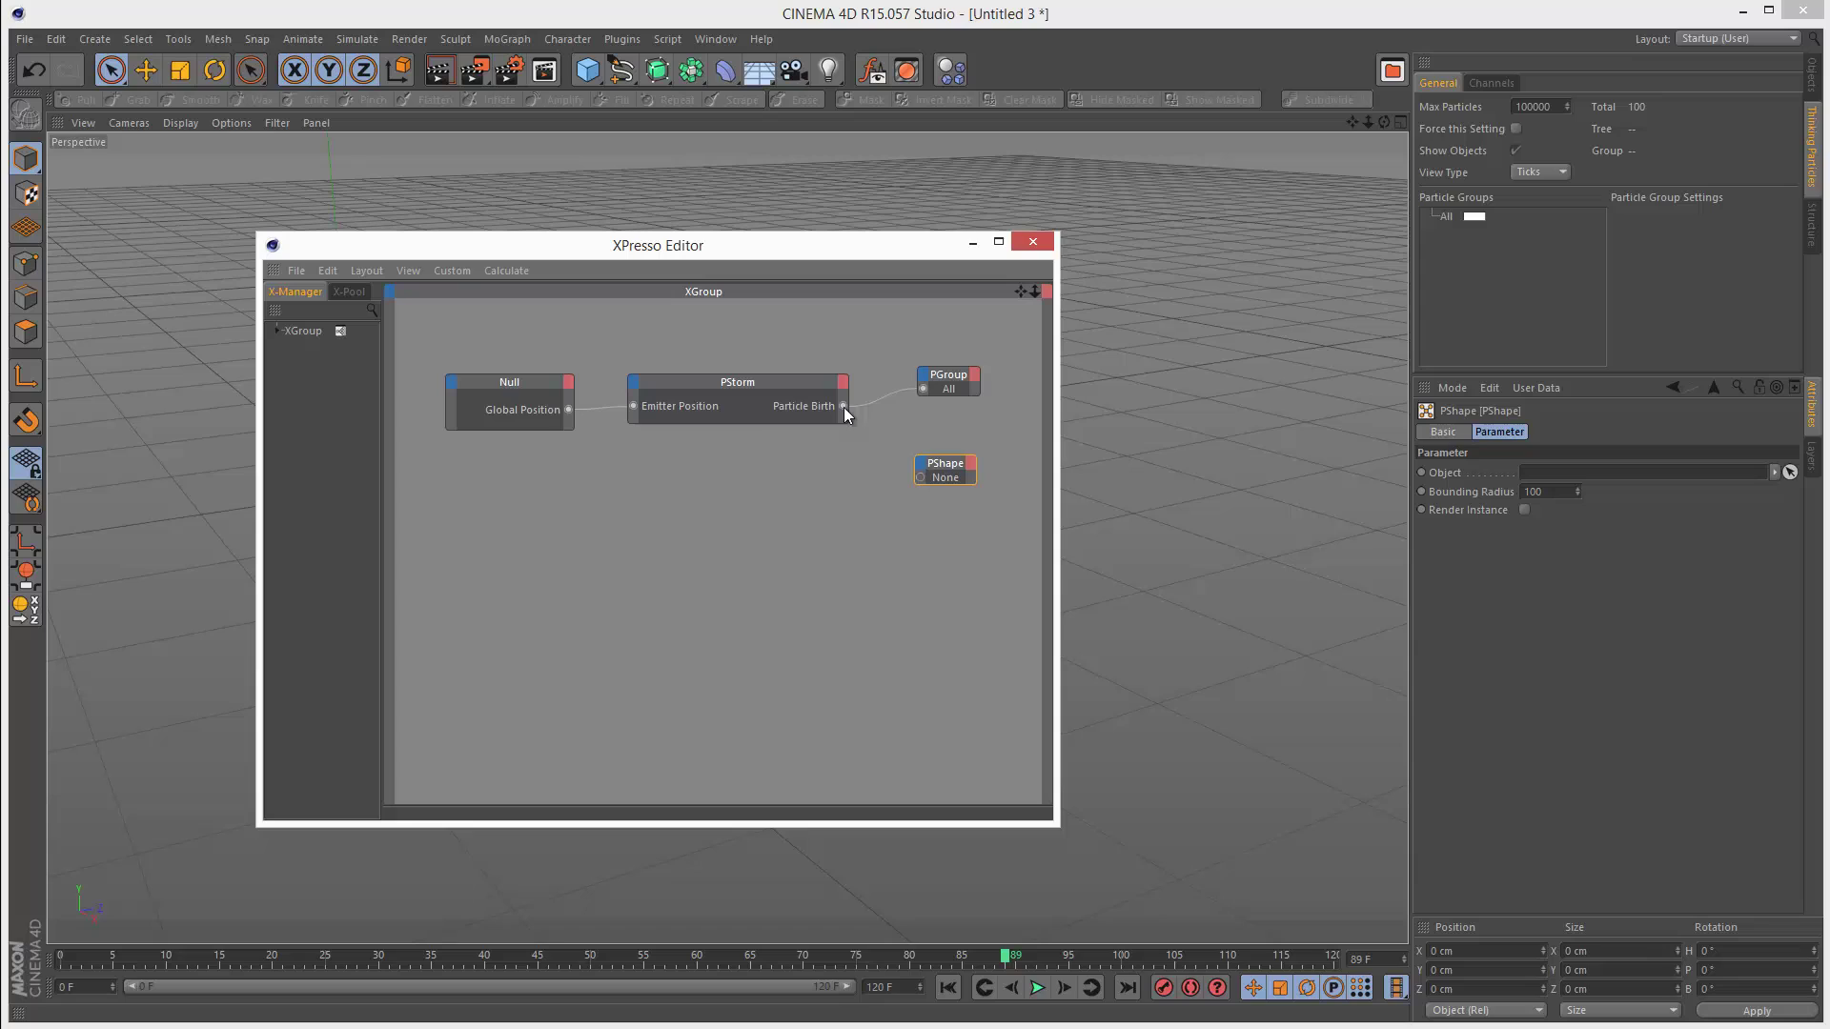
left_click_drag(844, 408, 971, 481)
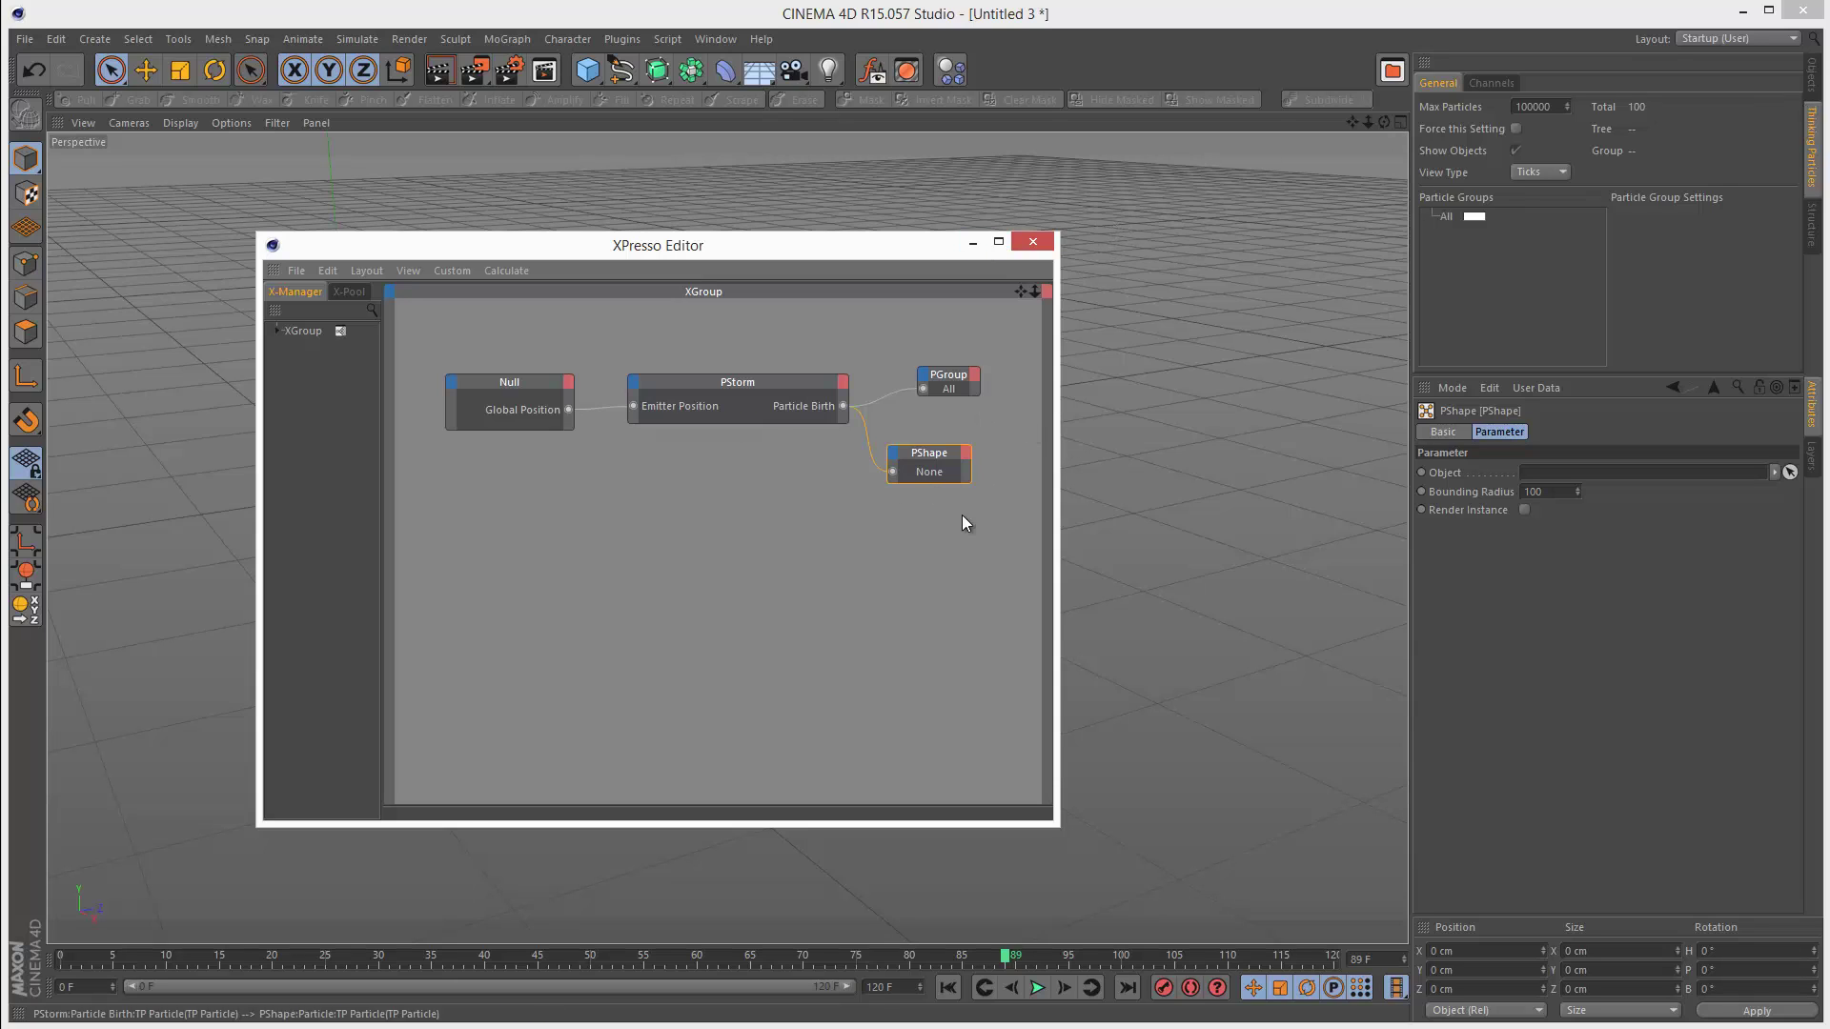
- Add a Sphere with a 10 cm radius and assign it as the PShape node's object
left_click(968, 249)
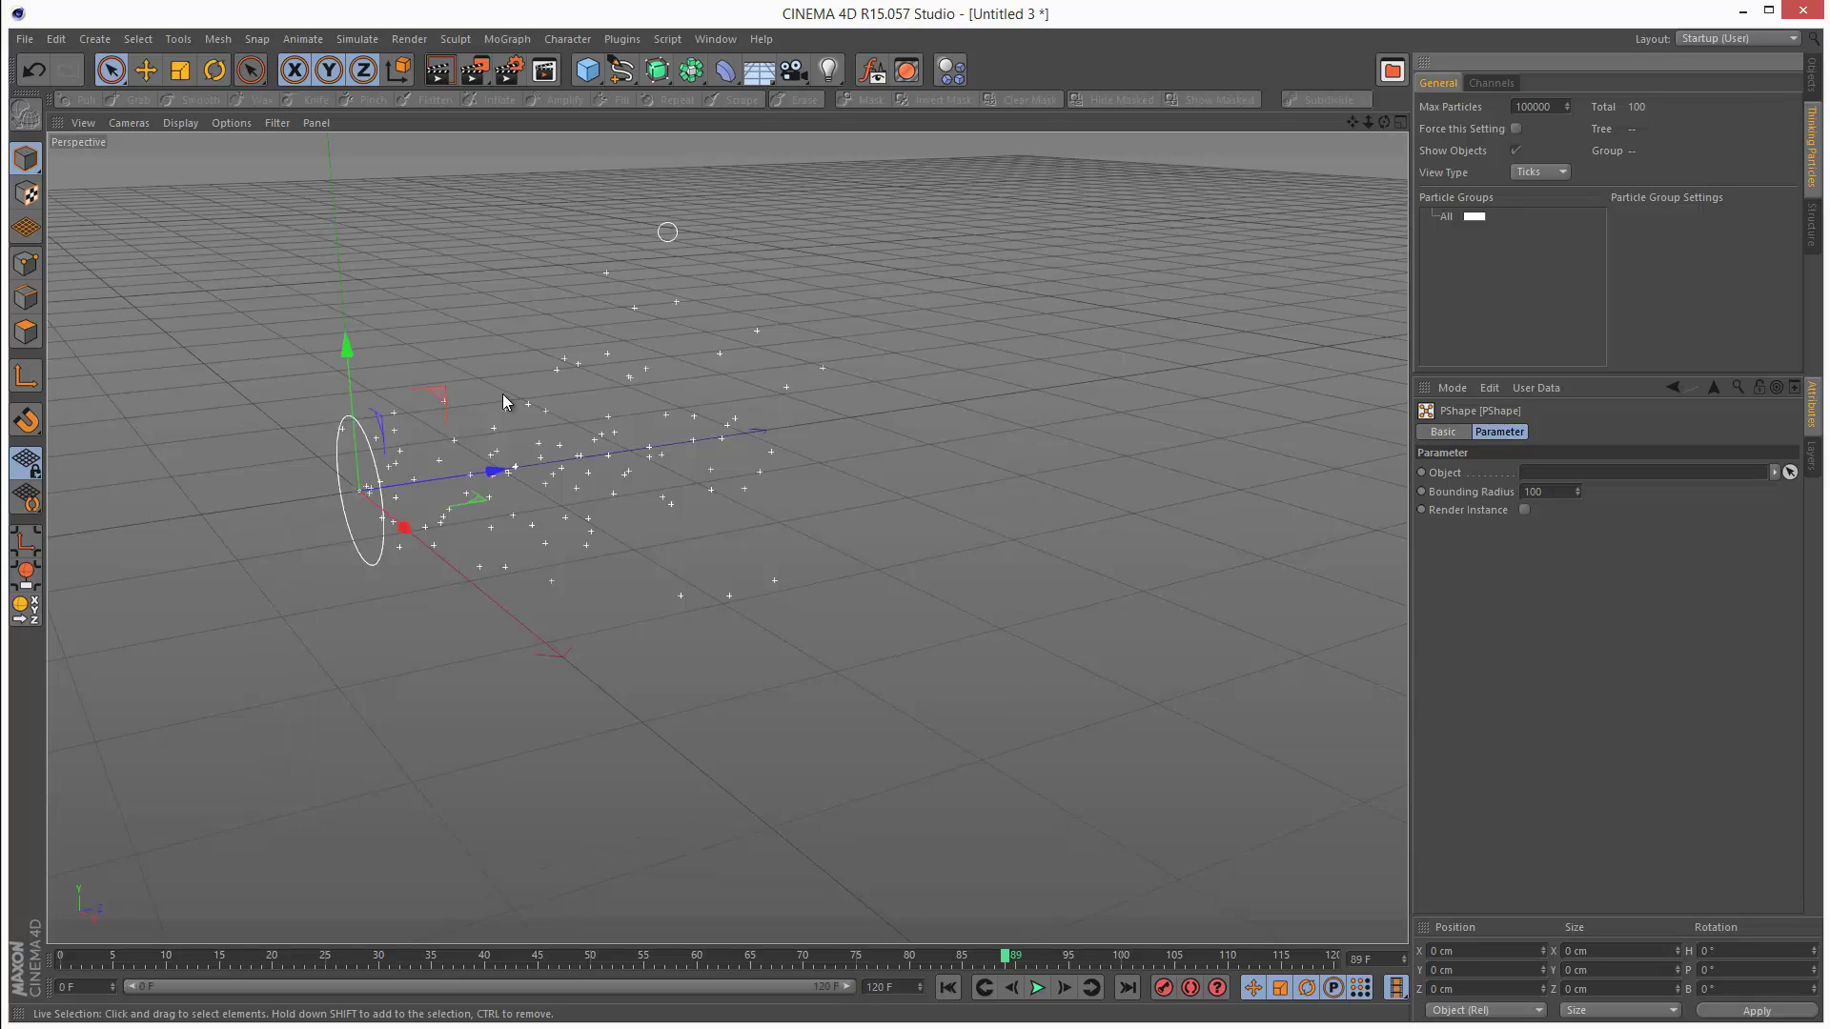
left_click(1810, 74)
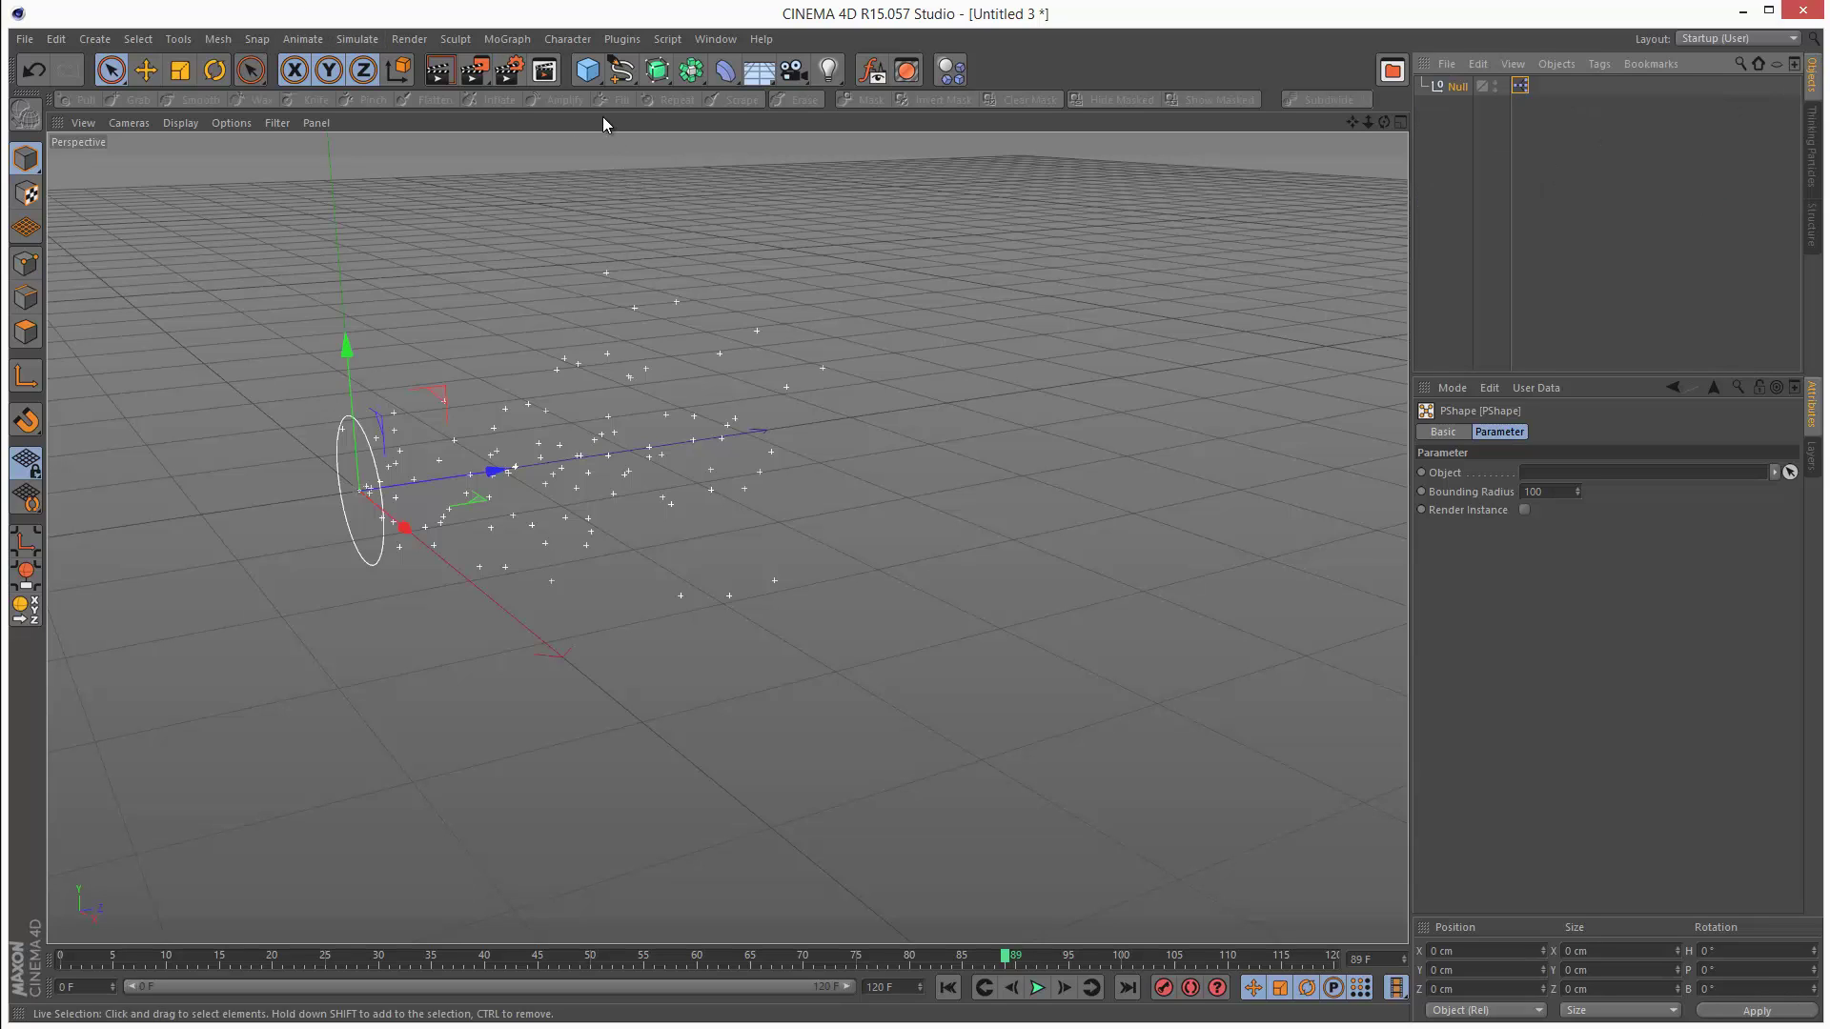
left_click(592, 77)
left_click(967, 130)
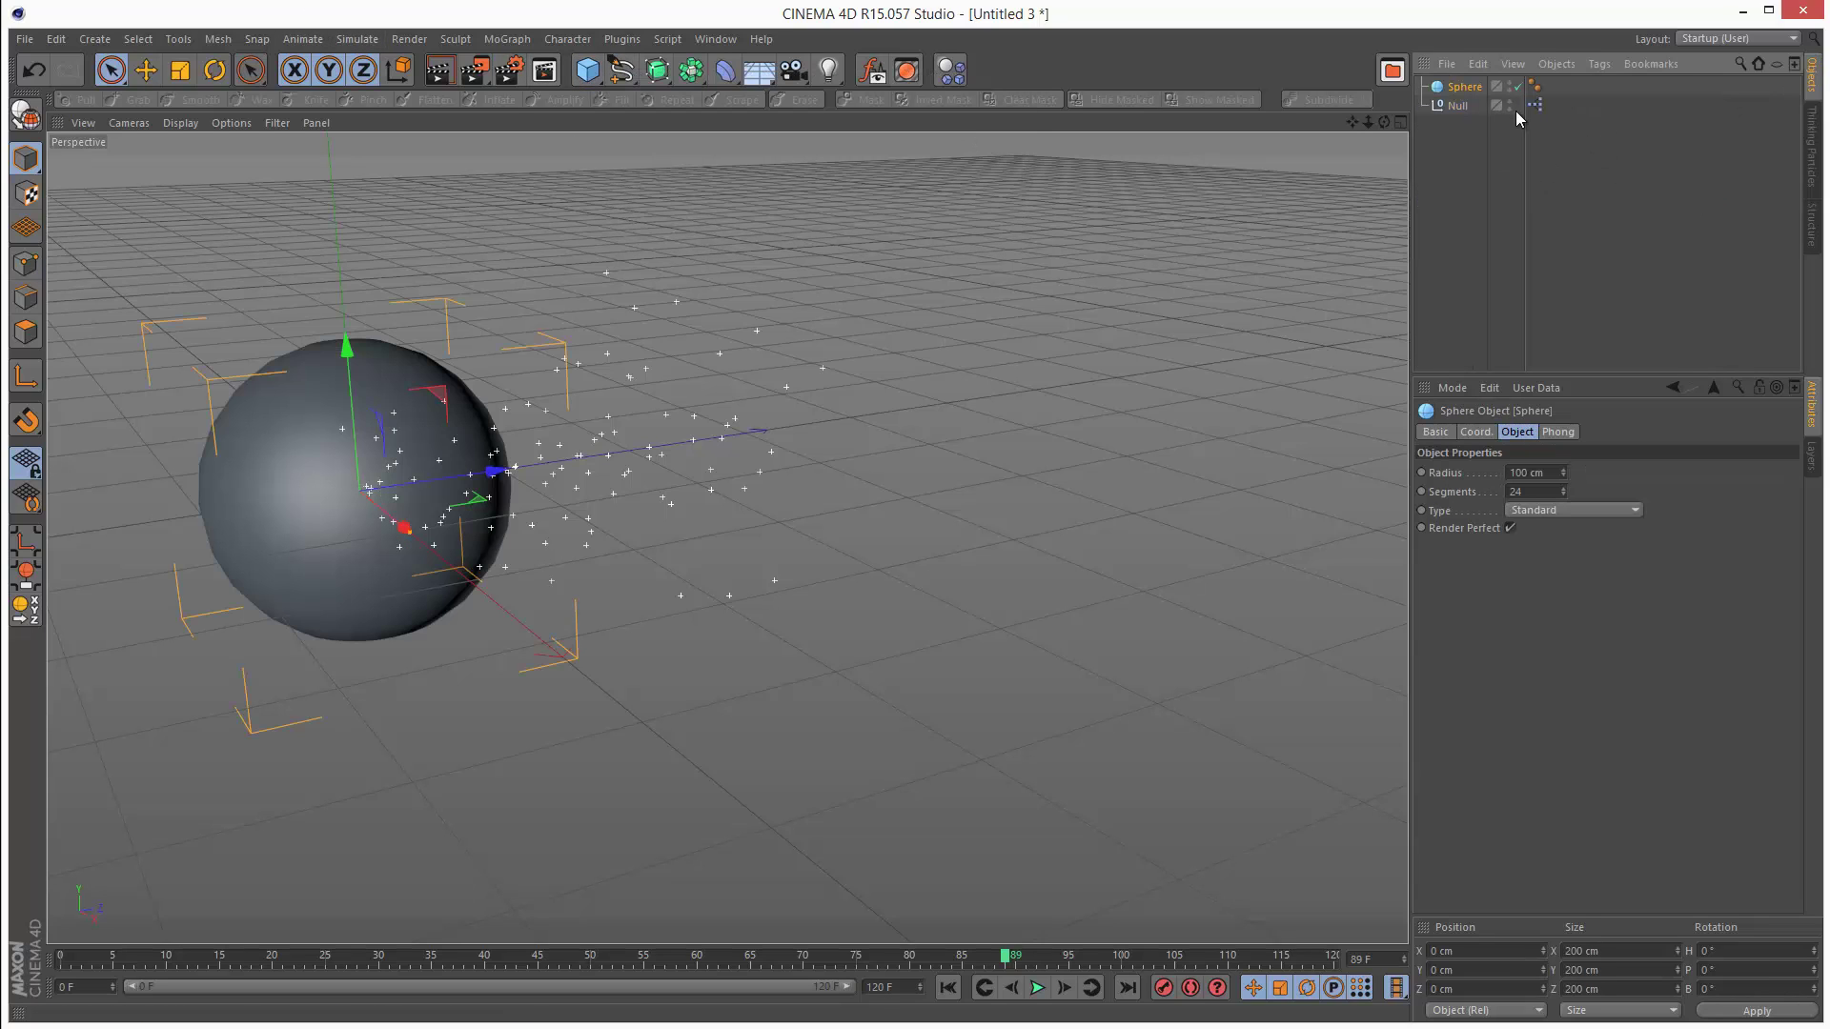
left_click_drag(1556, 473, 1421, 454)
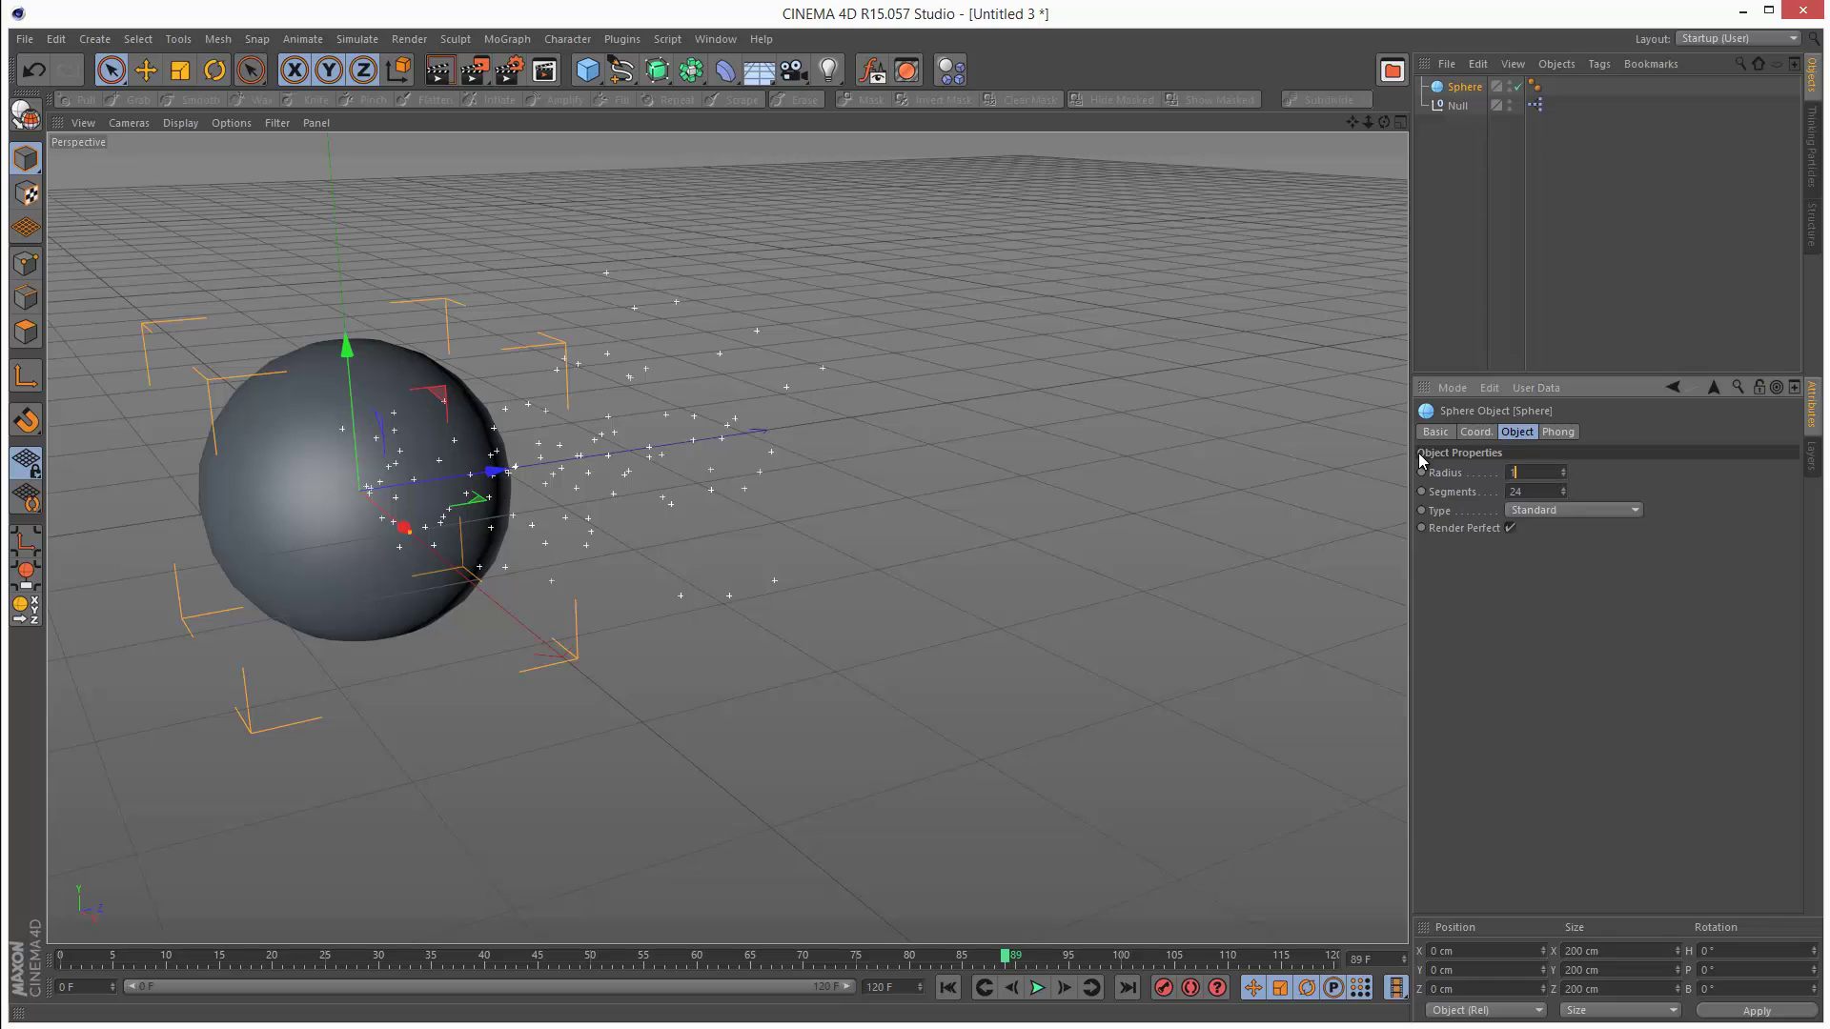
type("10")
key("Return")
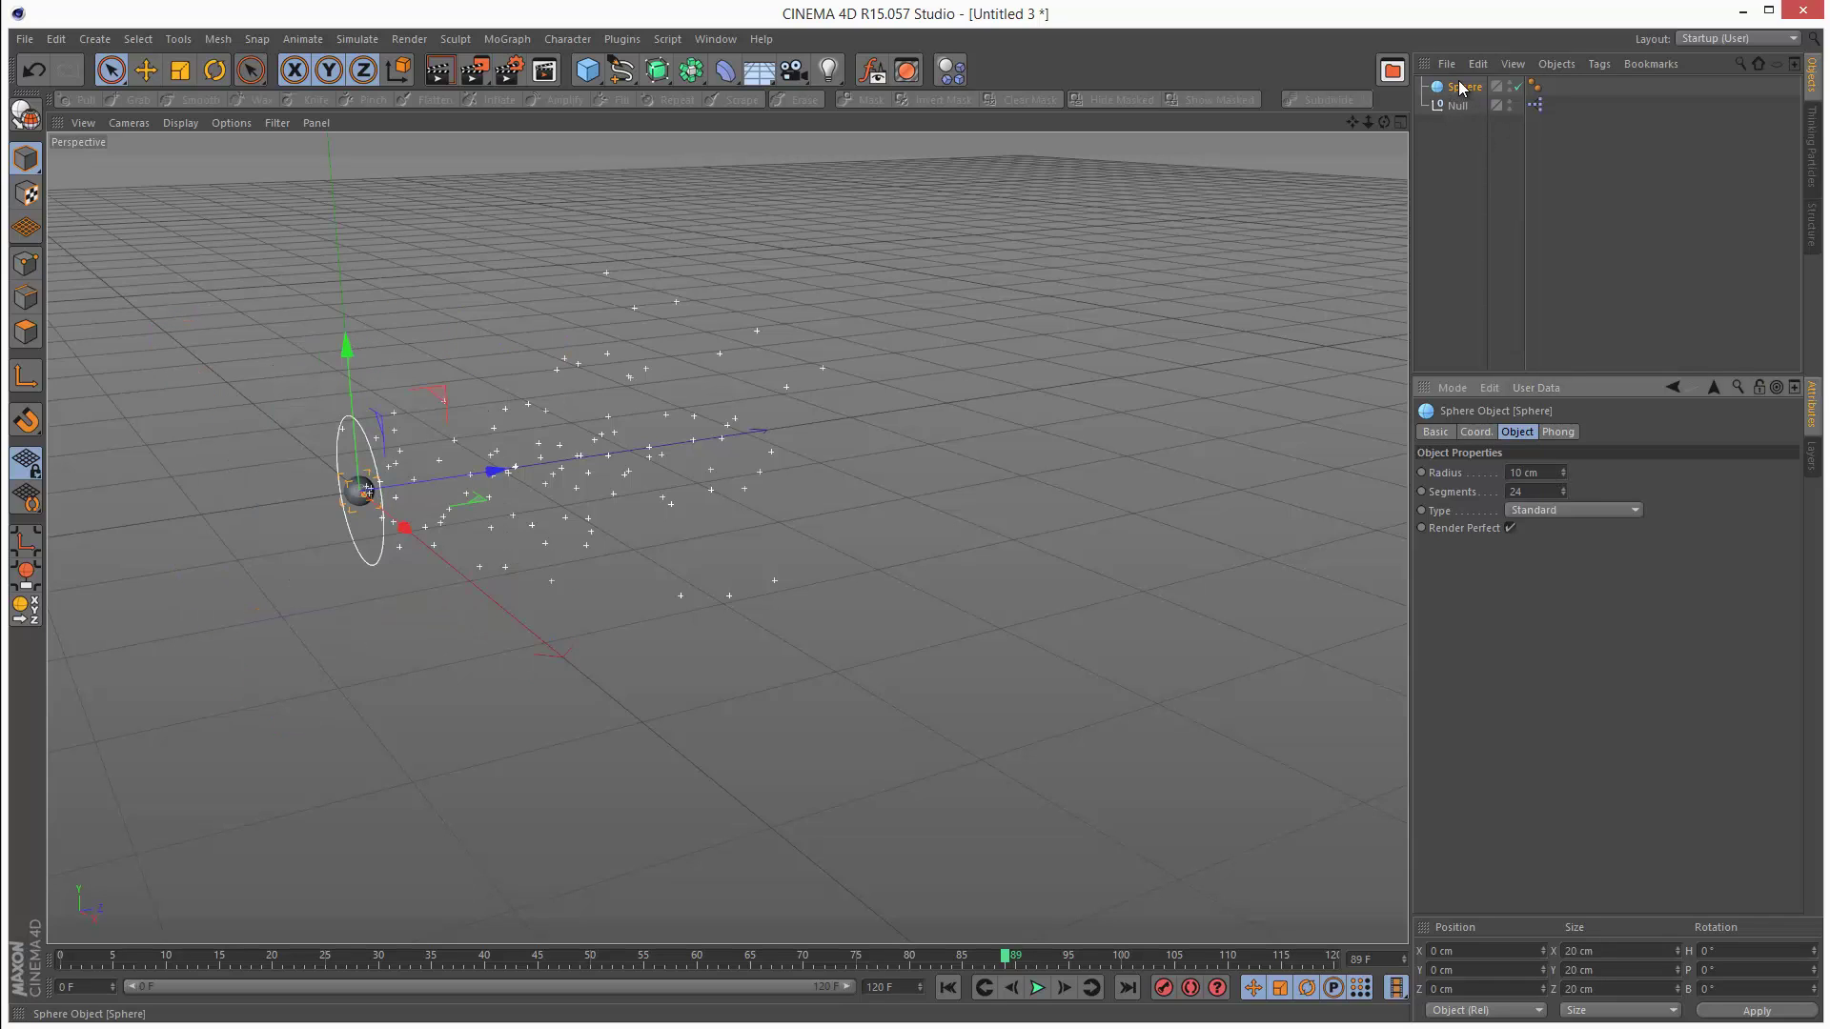
double_click(1534, 105)
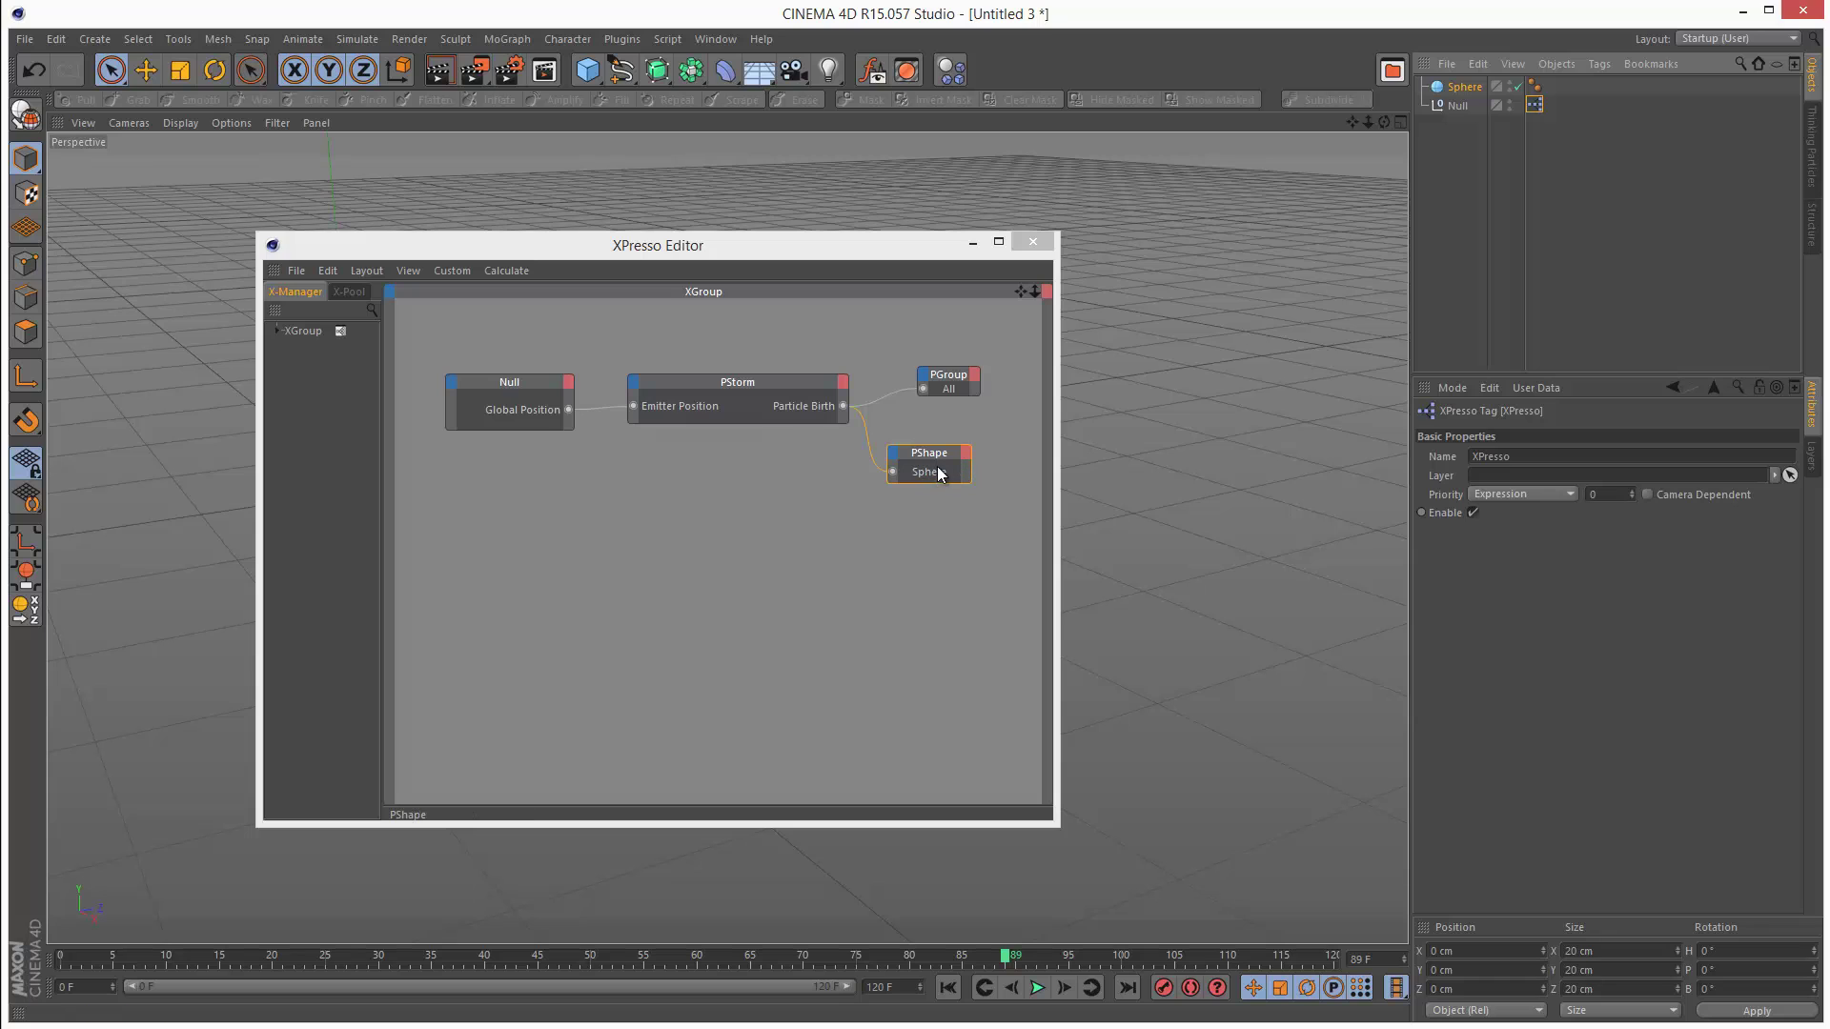
left_click(1032, 242)
- Replay the particle animation from the start and pause it at frame 49
left_click(947, 988)
left_click(1037, 987)
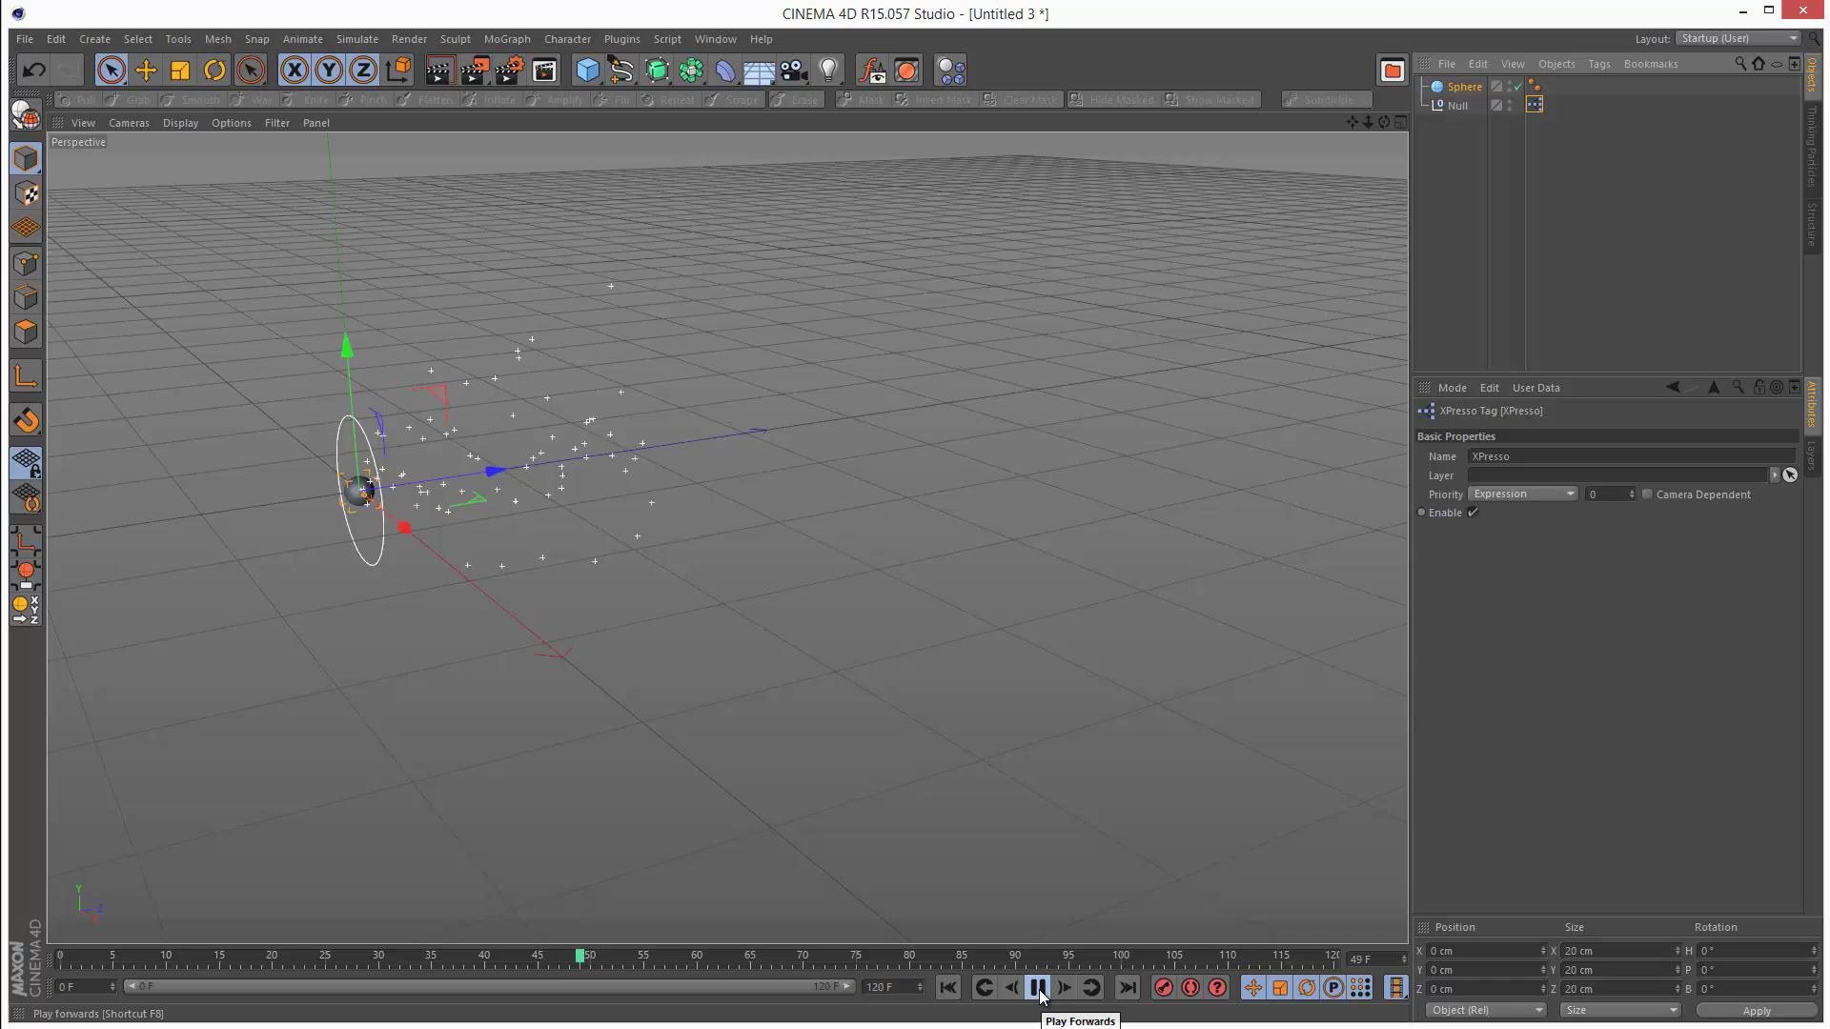
left_click(1037, 987)
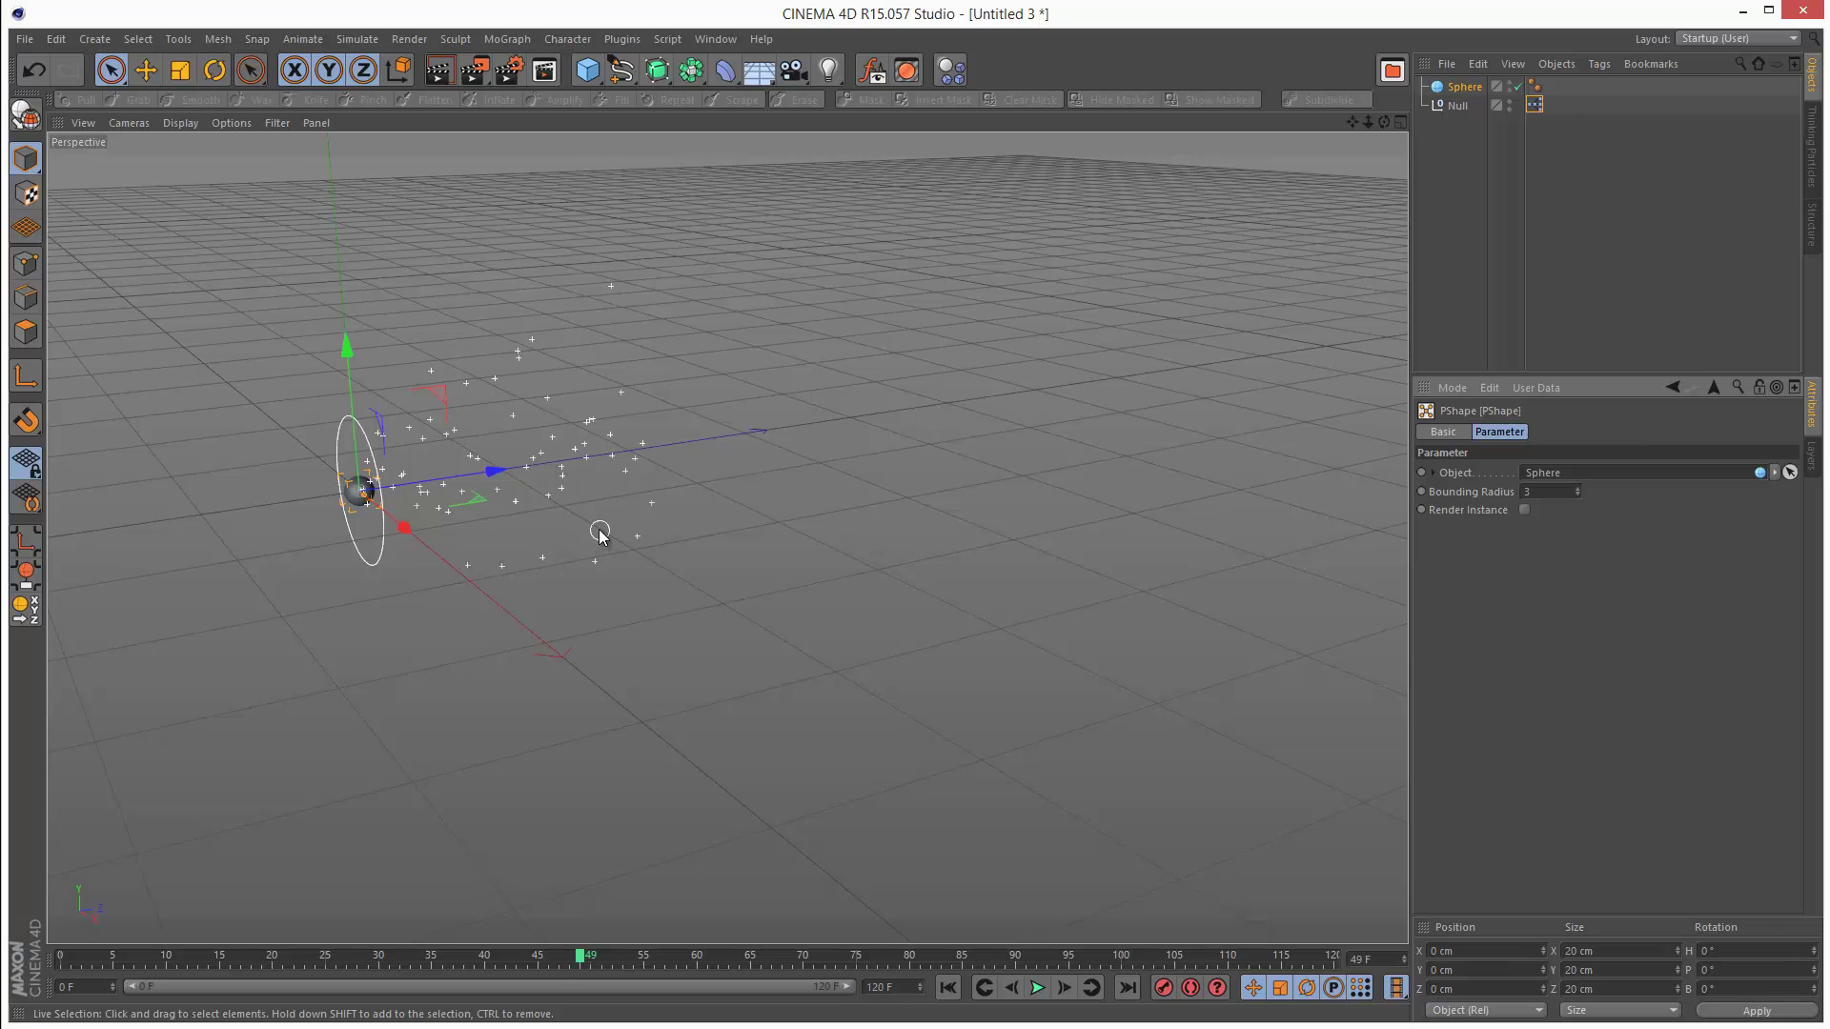
left_click(356, 38)
mouse_move(363, 139)
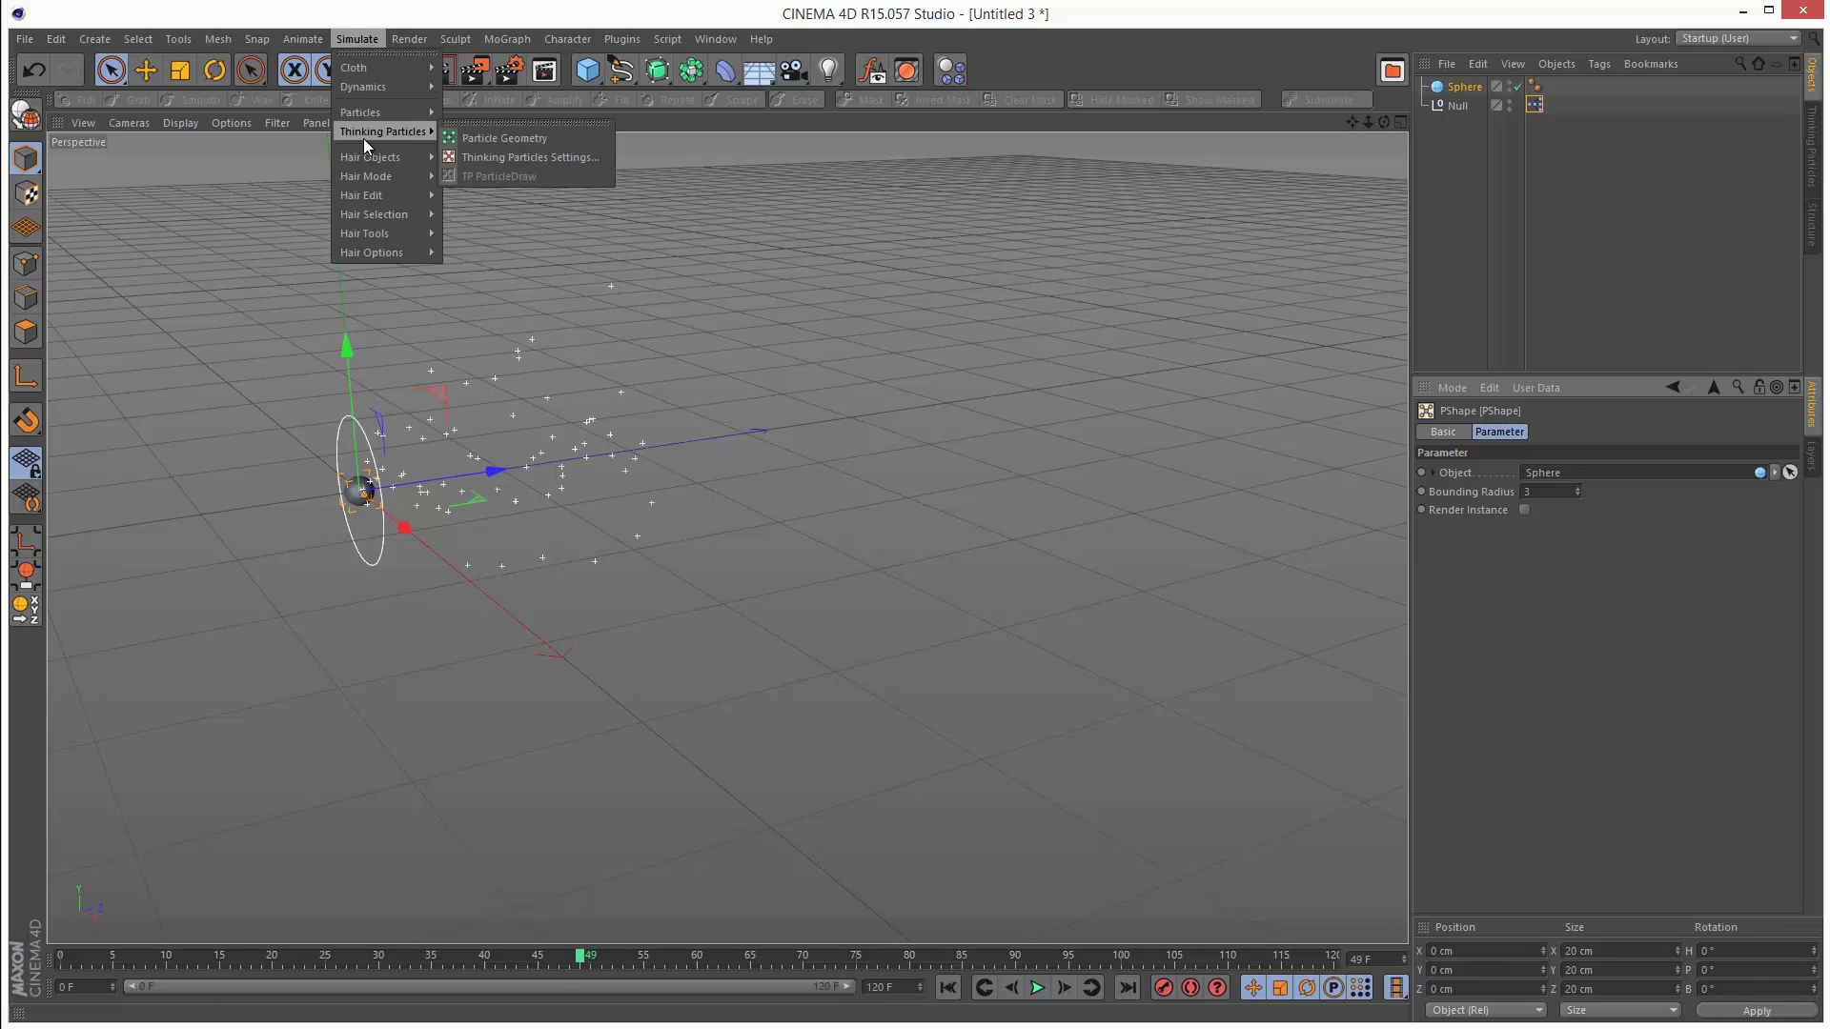
- Add a Particle Geometry object linked to the All group, then replay to see spheres
left_click(505, 139)
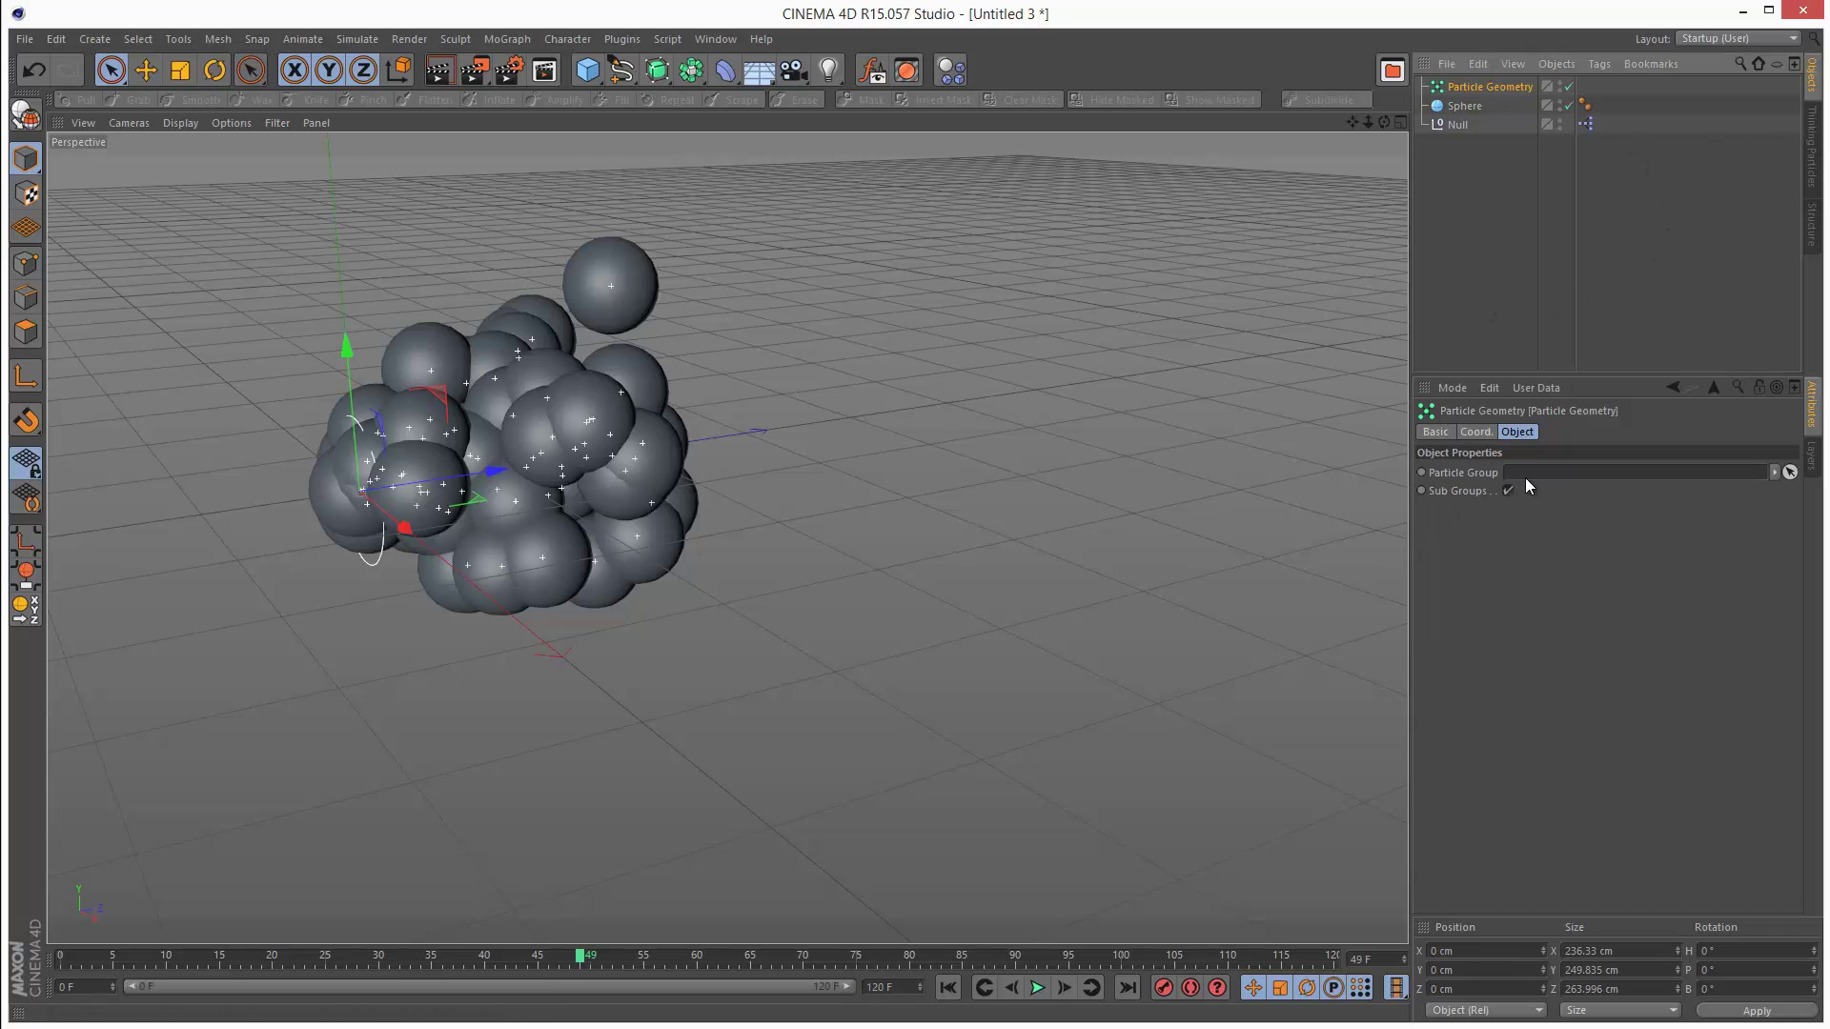
left_click(1813, 170)
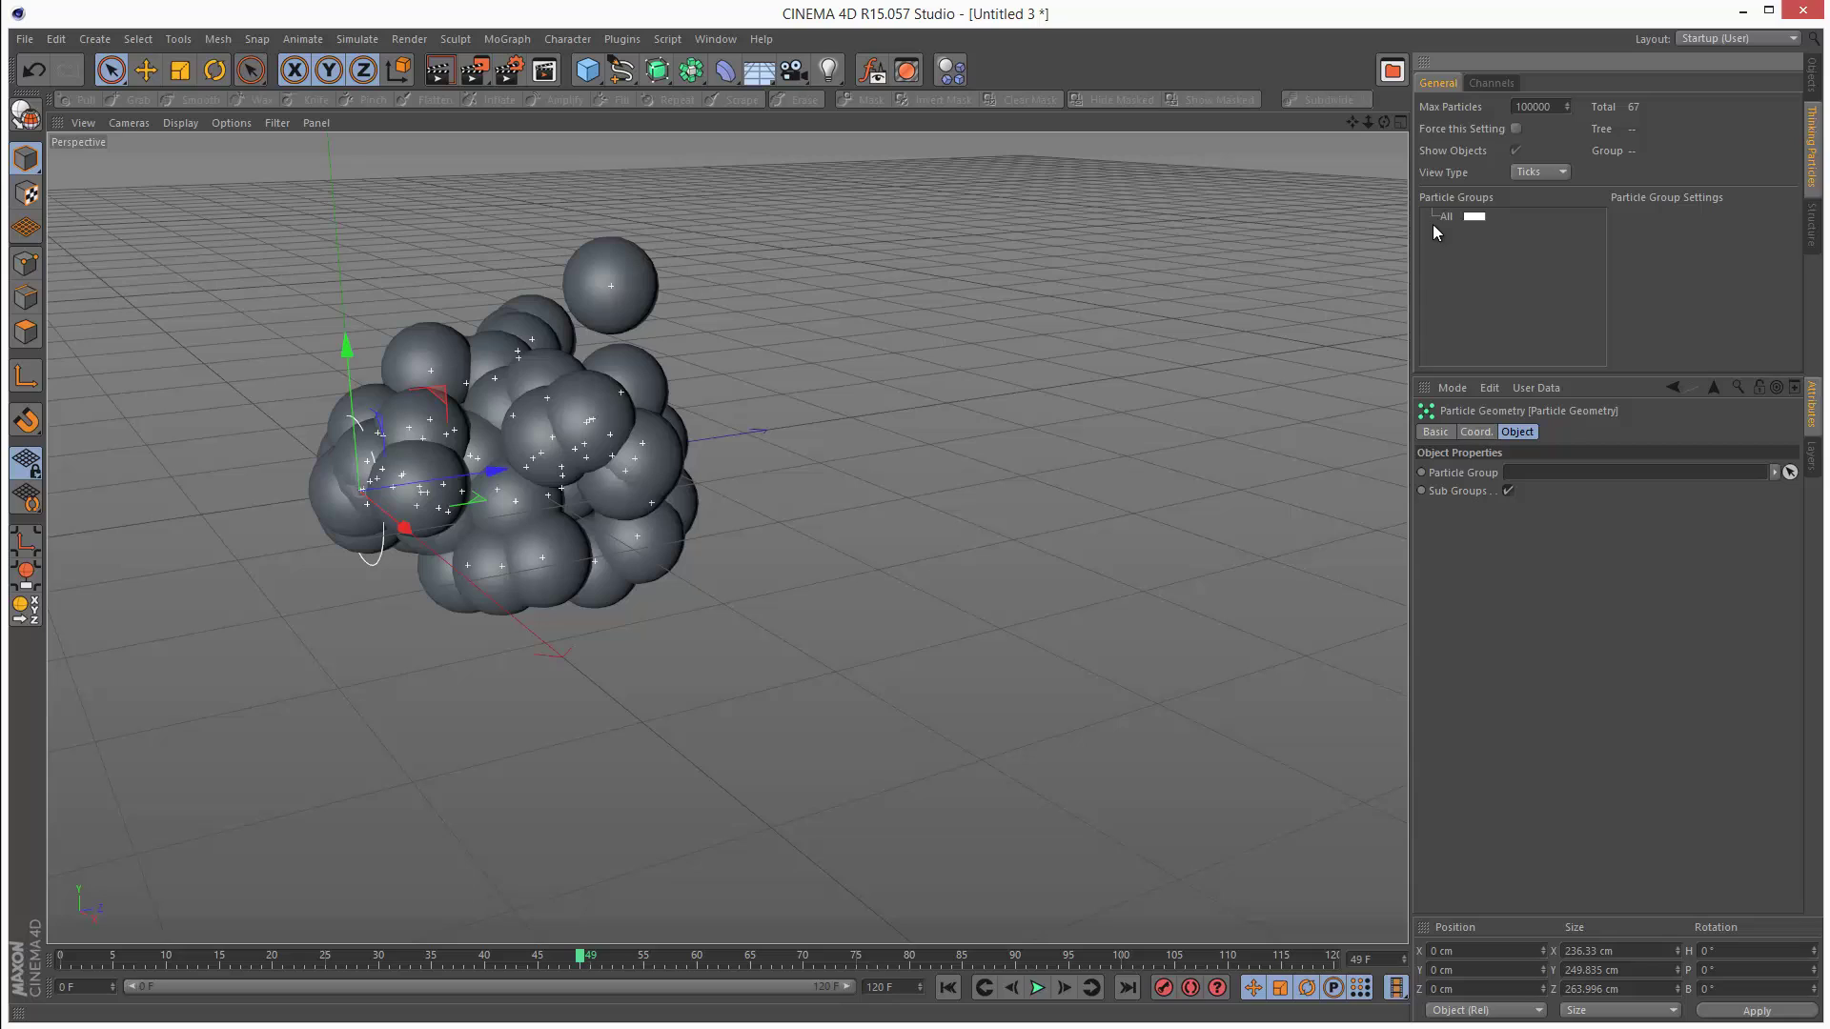
left_click_drag(1536, 438, 1544, 477)
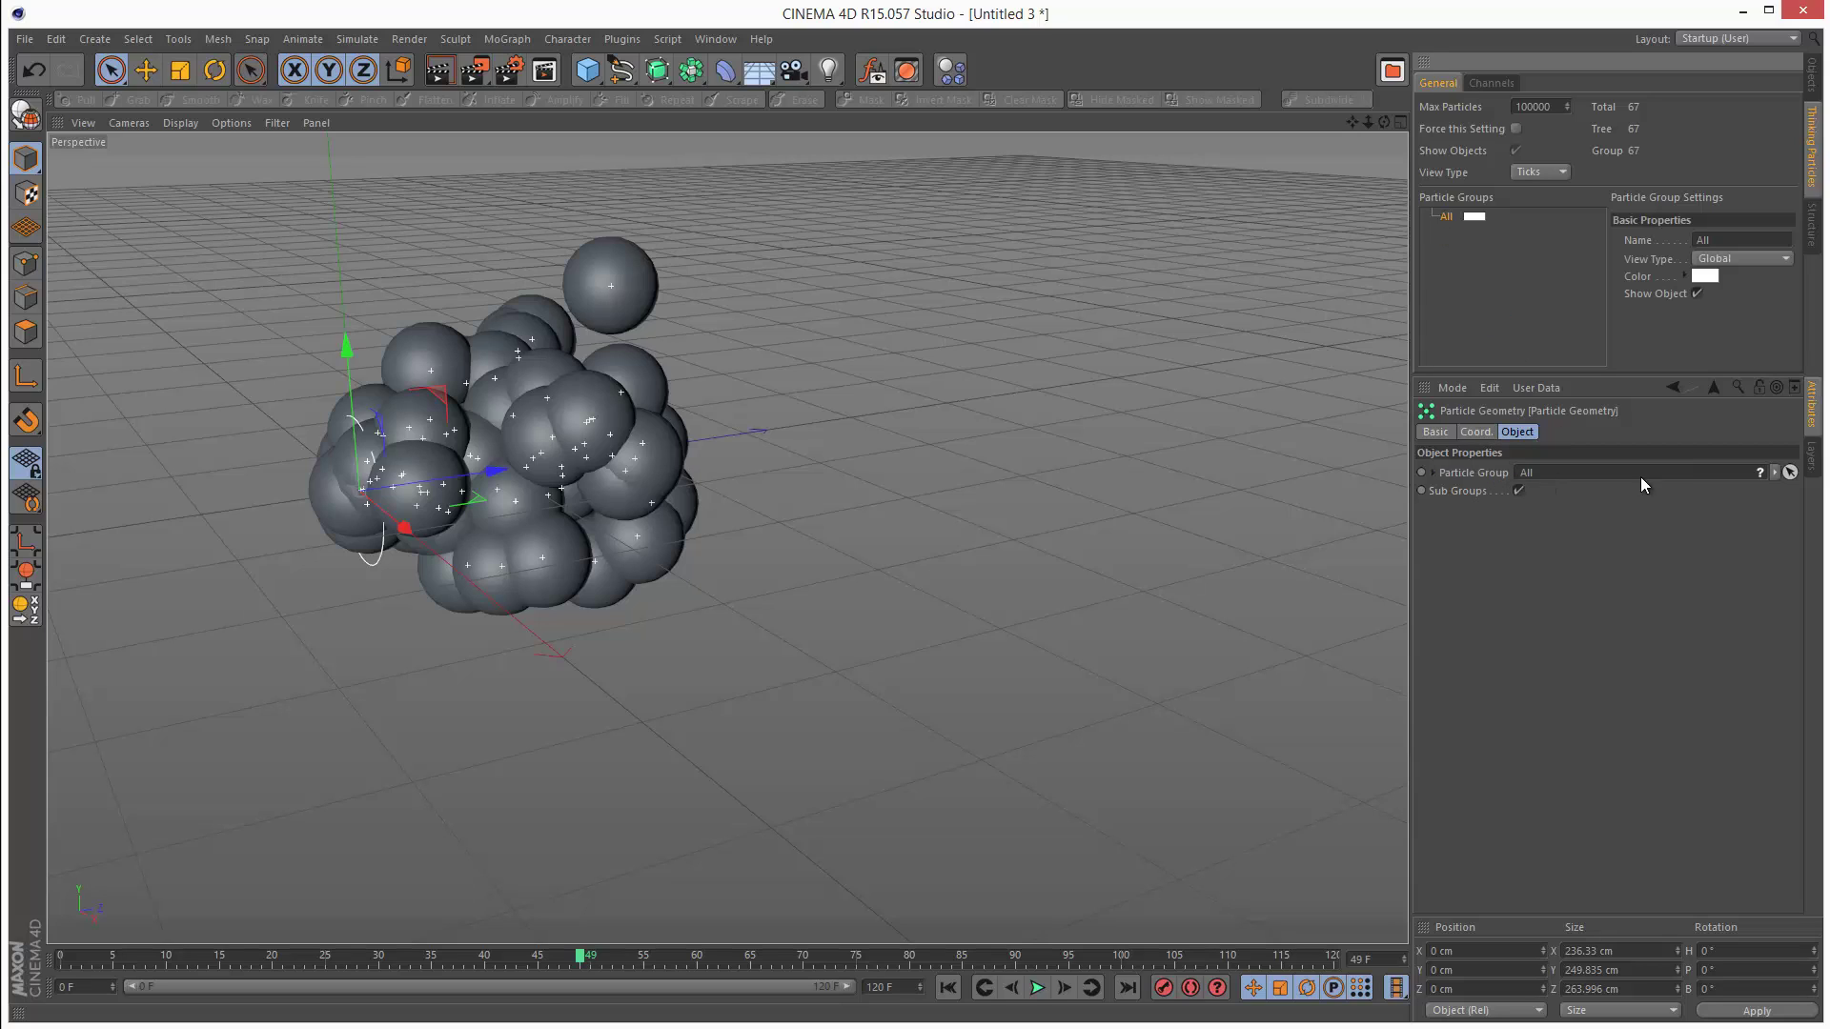
left_click(1810, 76)
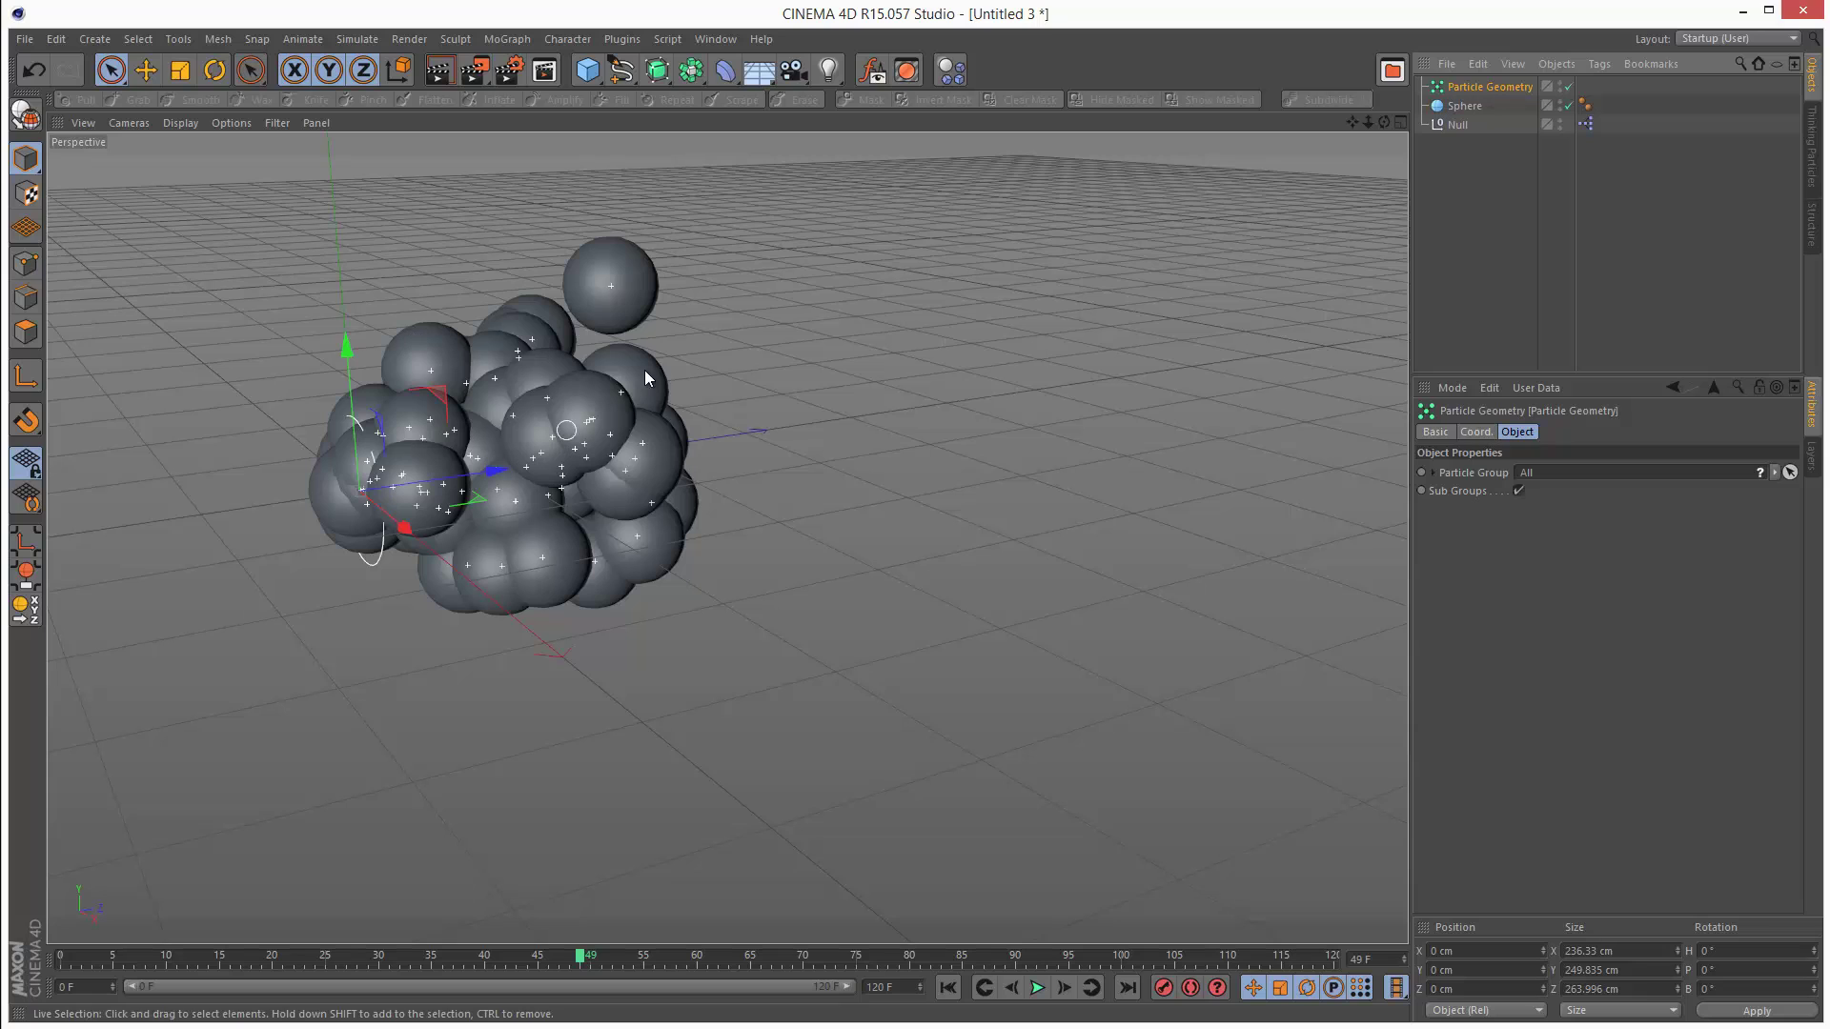
left_click(947, 987)
left_click(1037, 988)
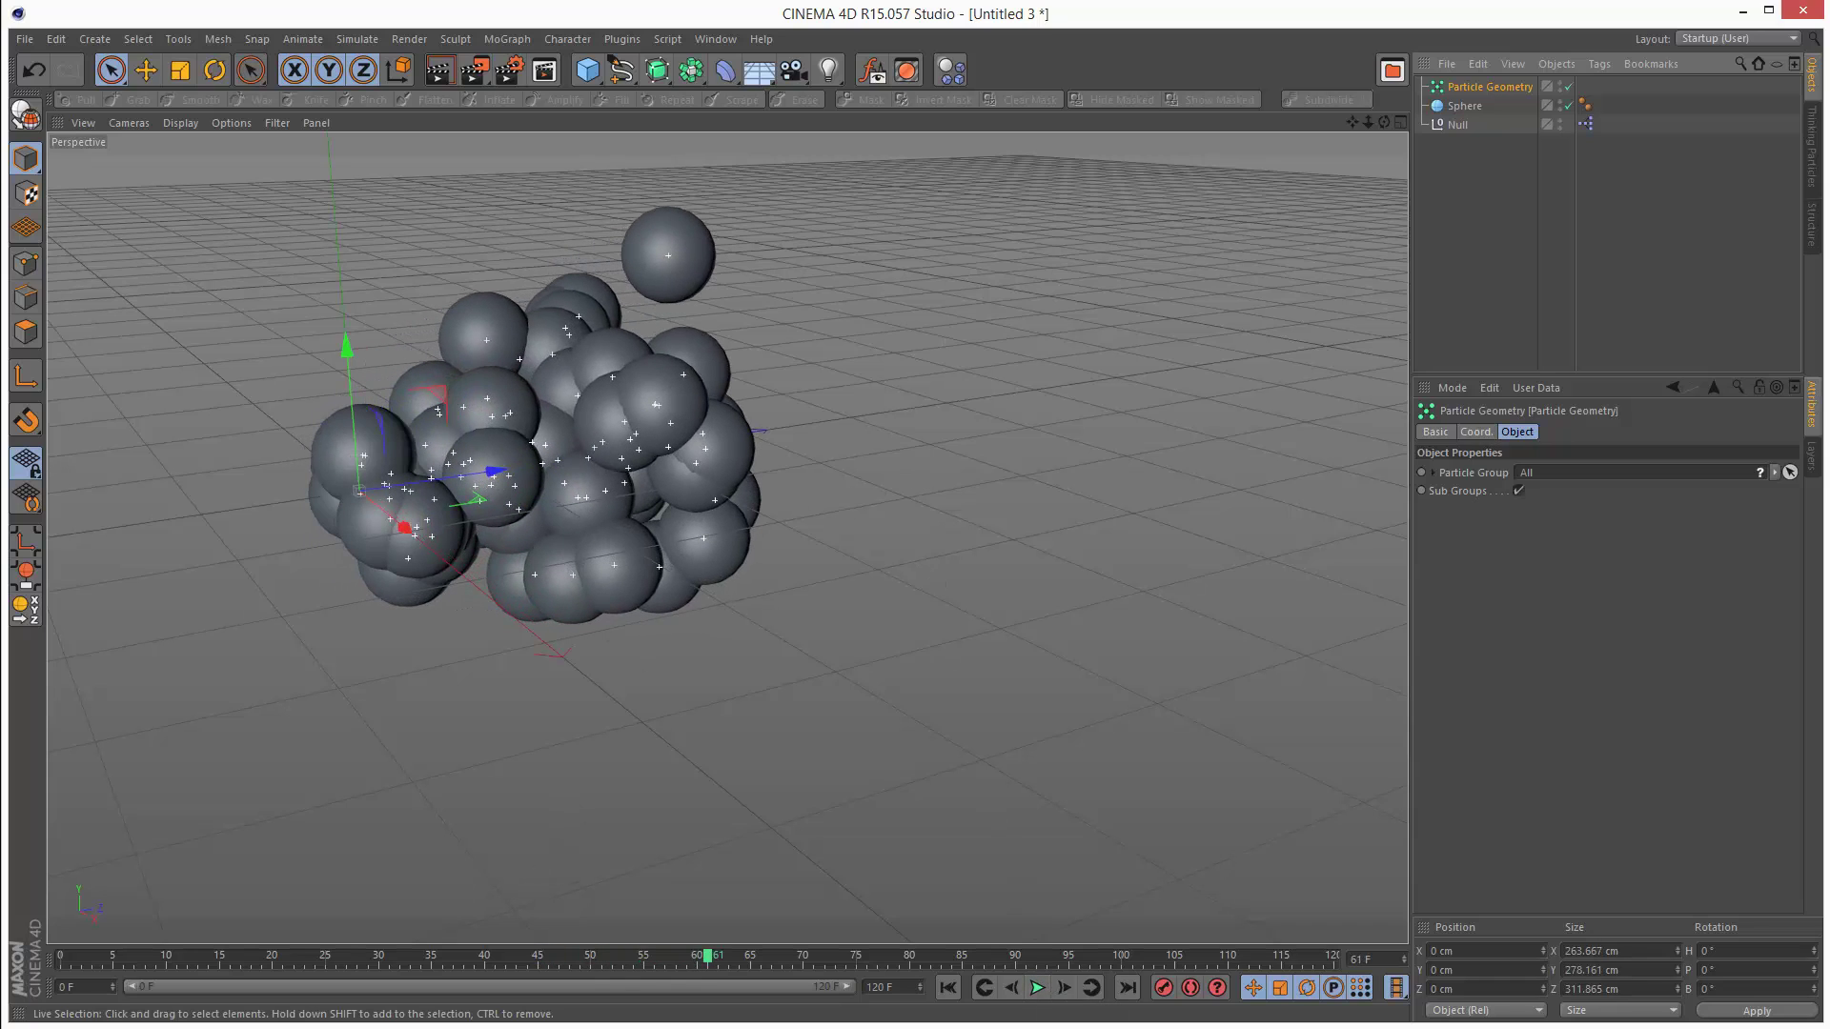
- Set the PShape node's Bounding Radius to 12, then replay the animation from the start
double_click(1585, 124)
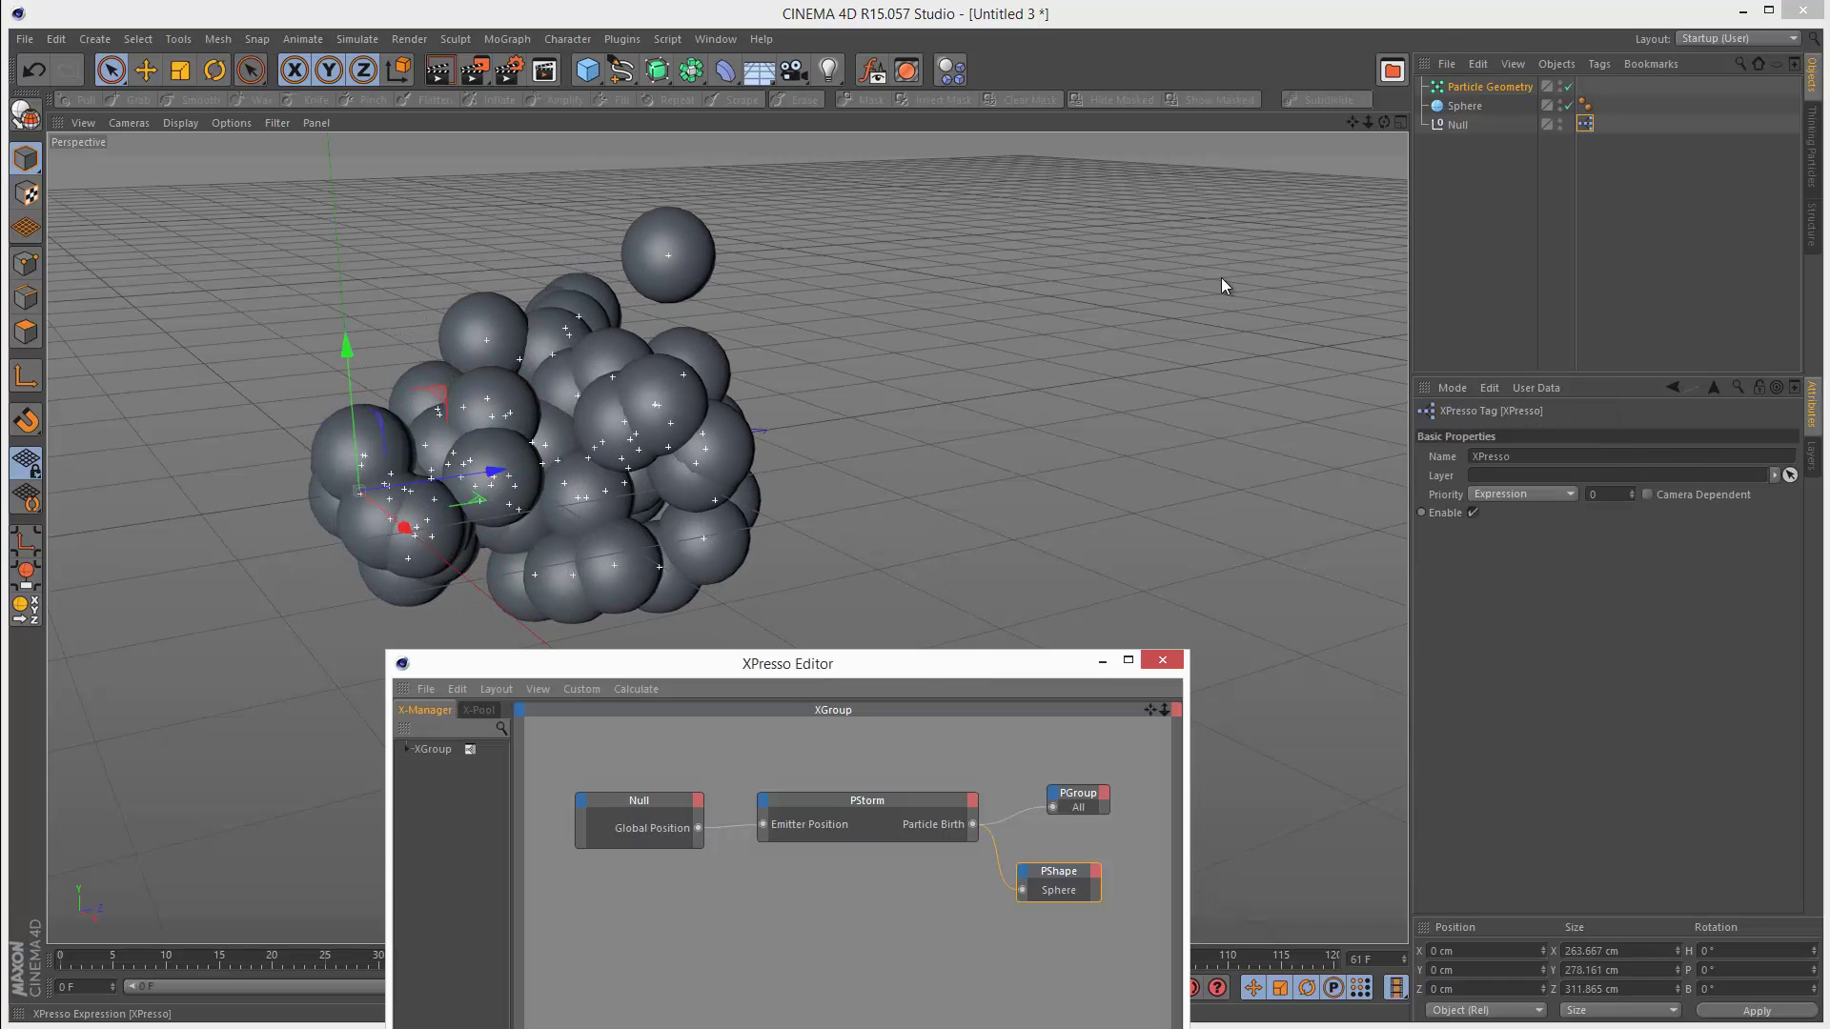
left_click_drag(719, 665, 931, 156)
left_click(1210, 384)
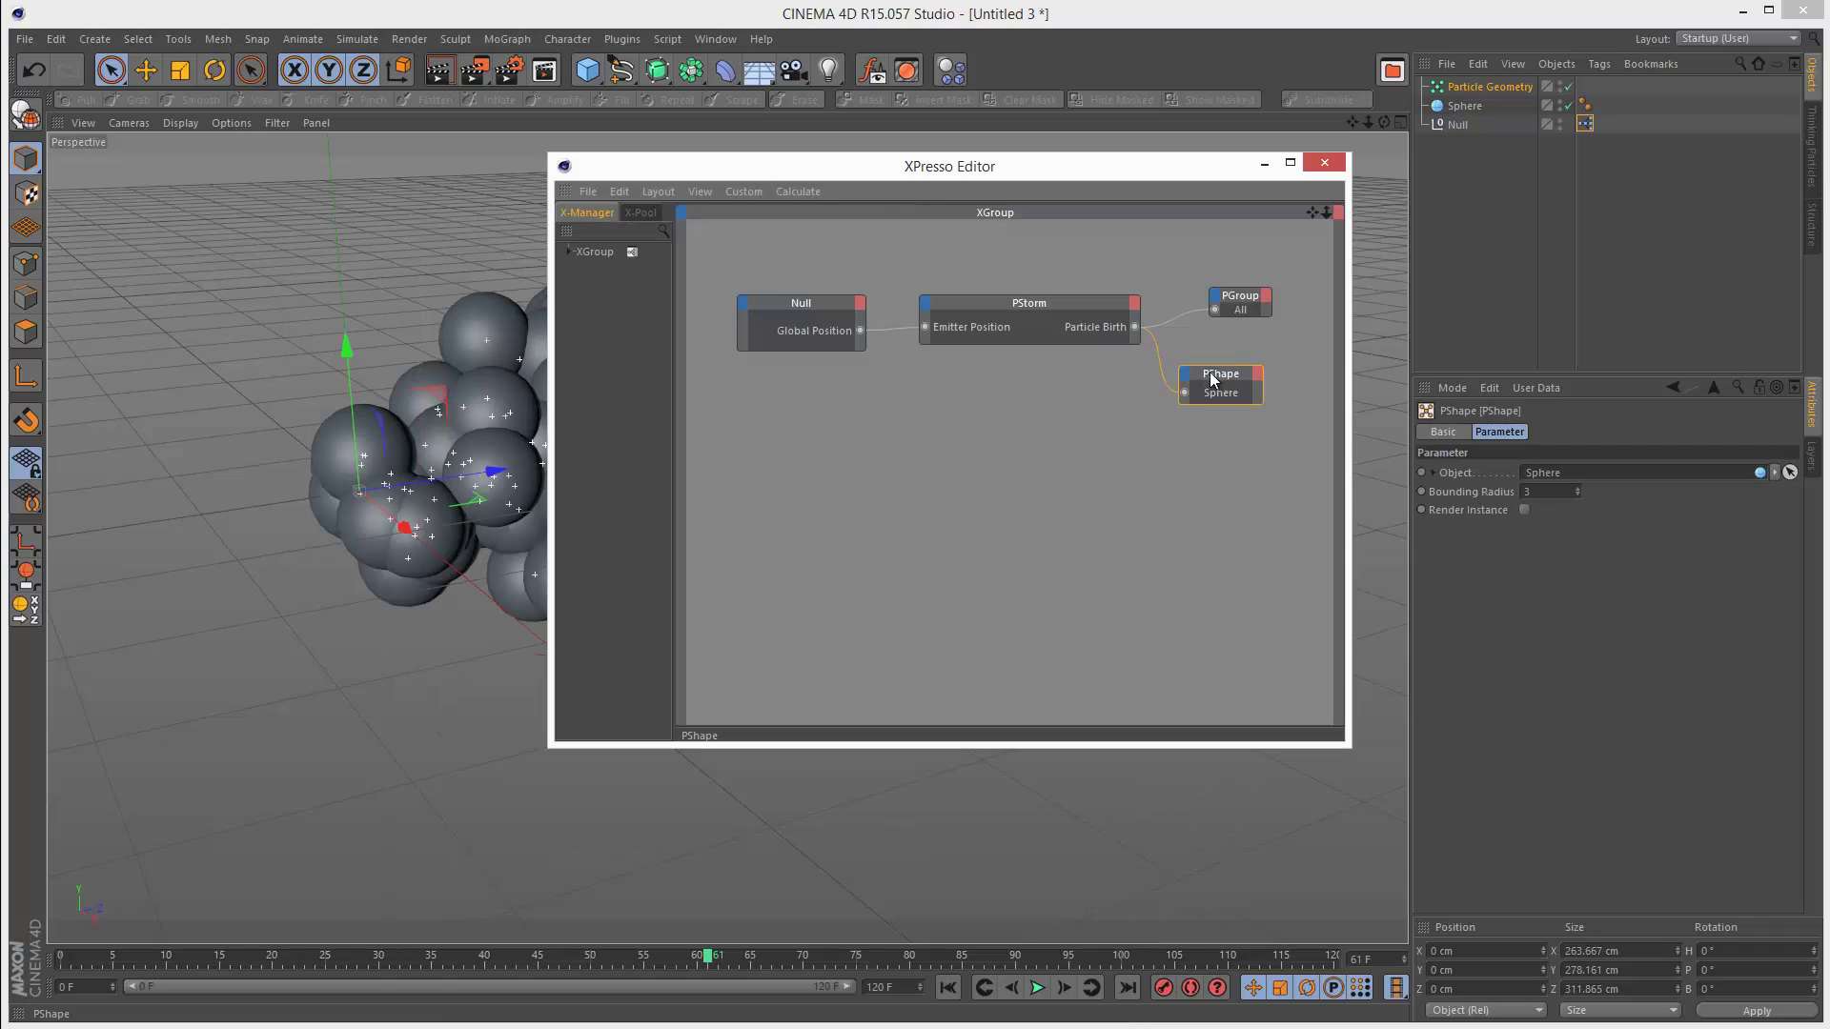
left_click(1578, 489)
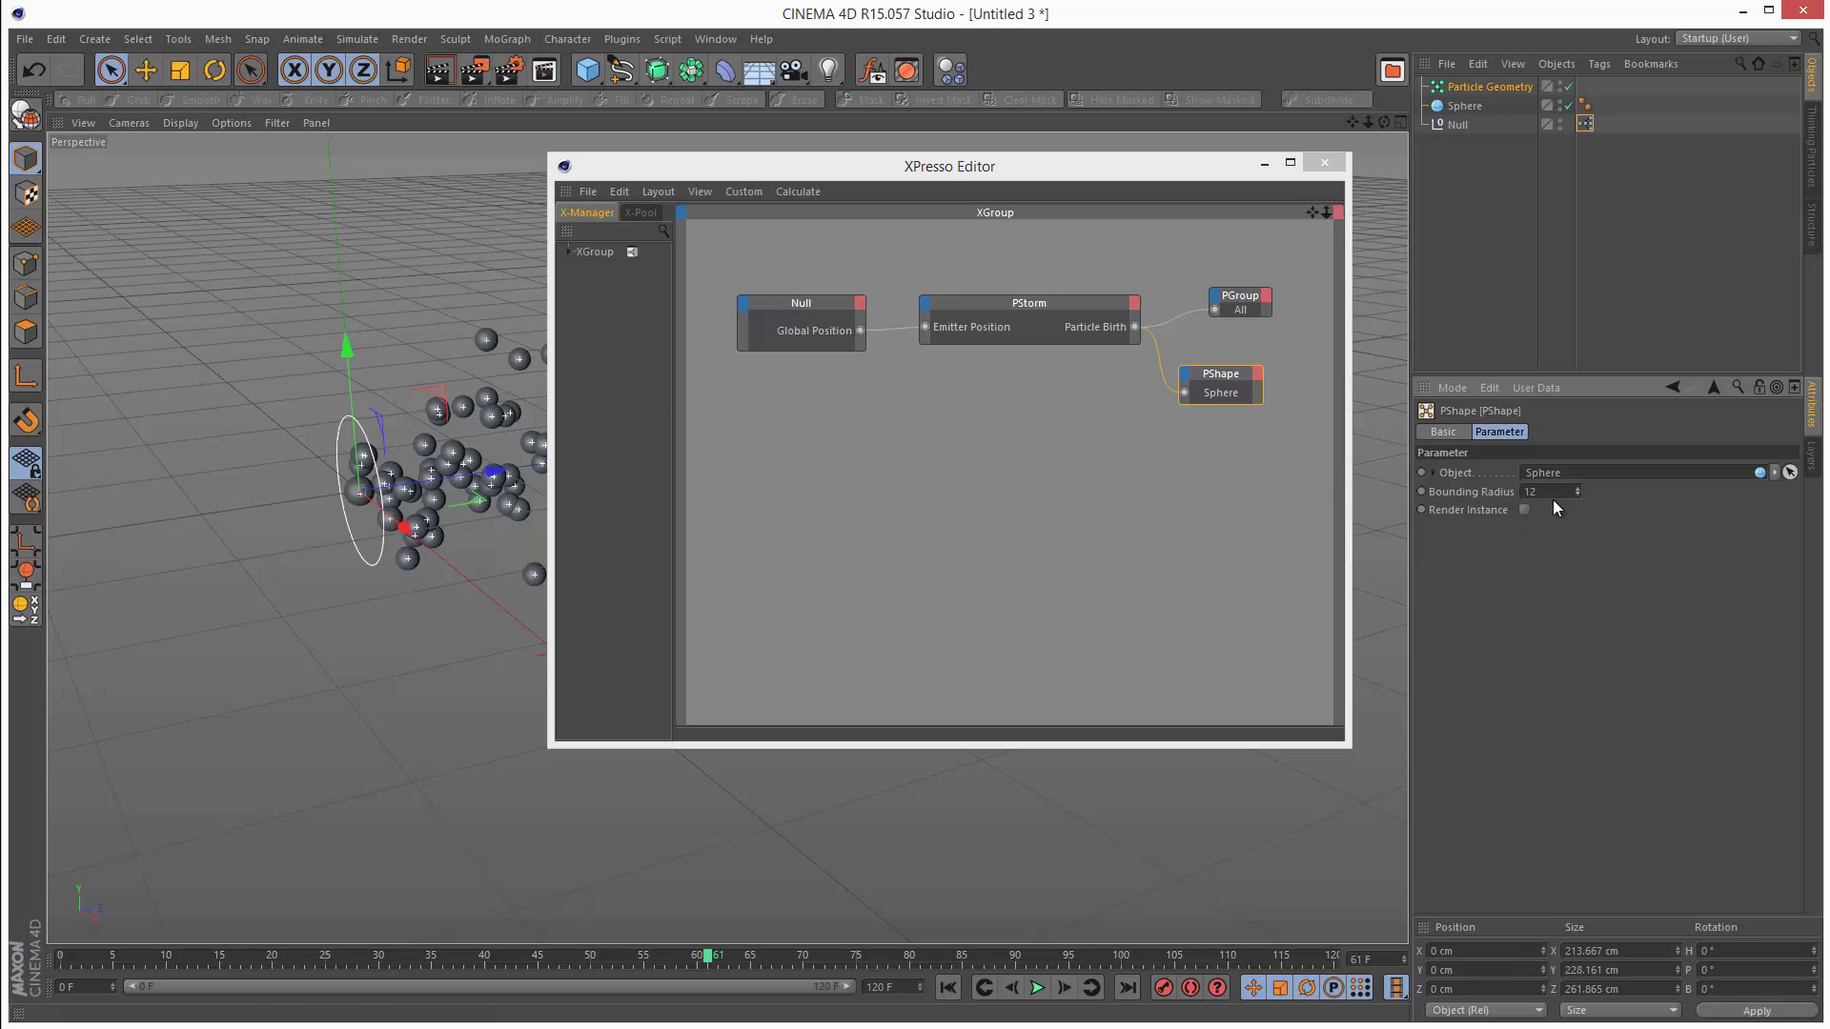
left_click(1323, 163)
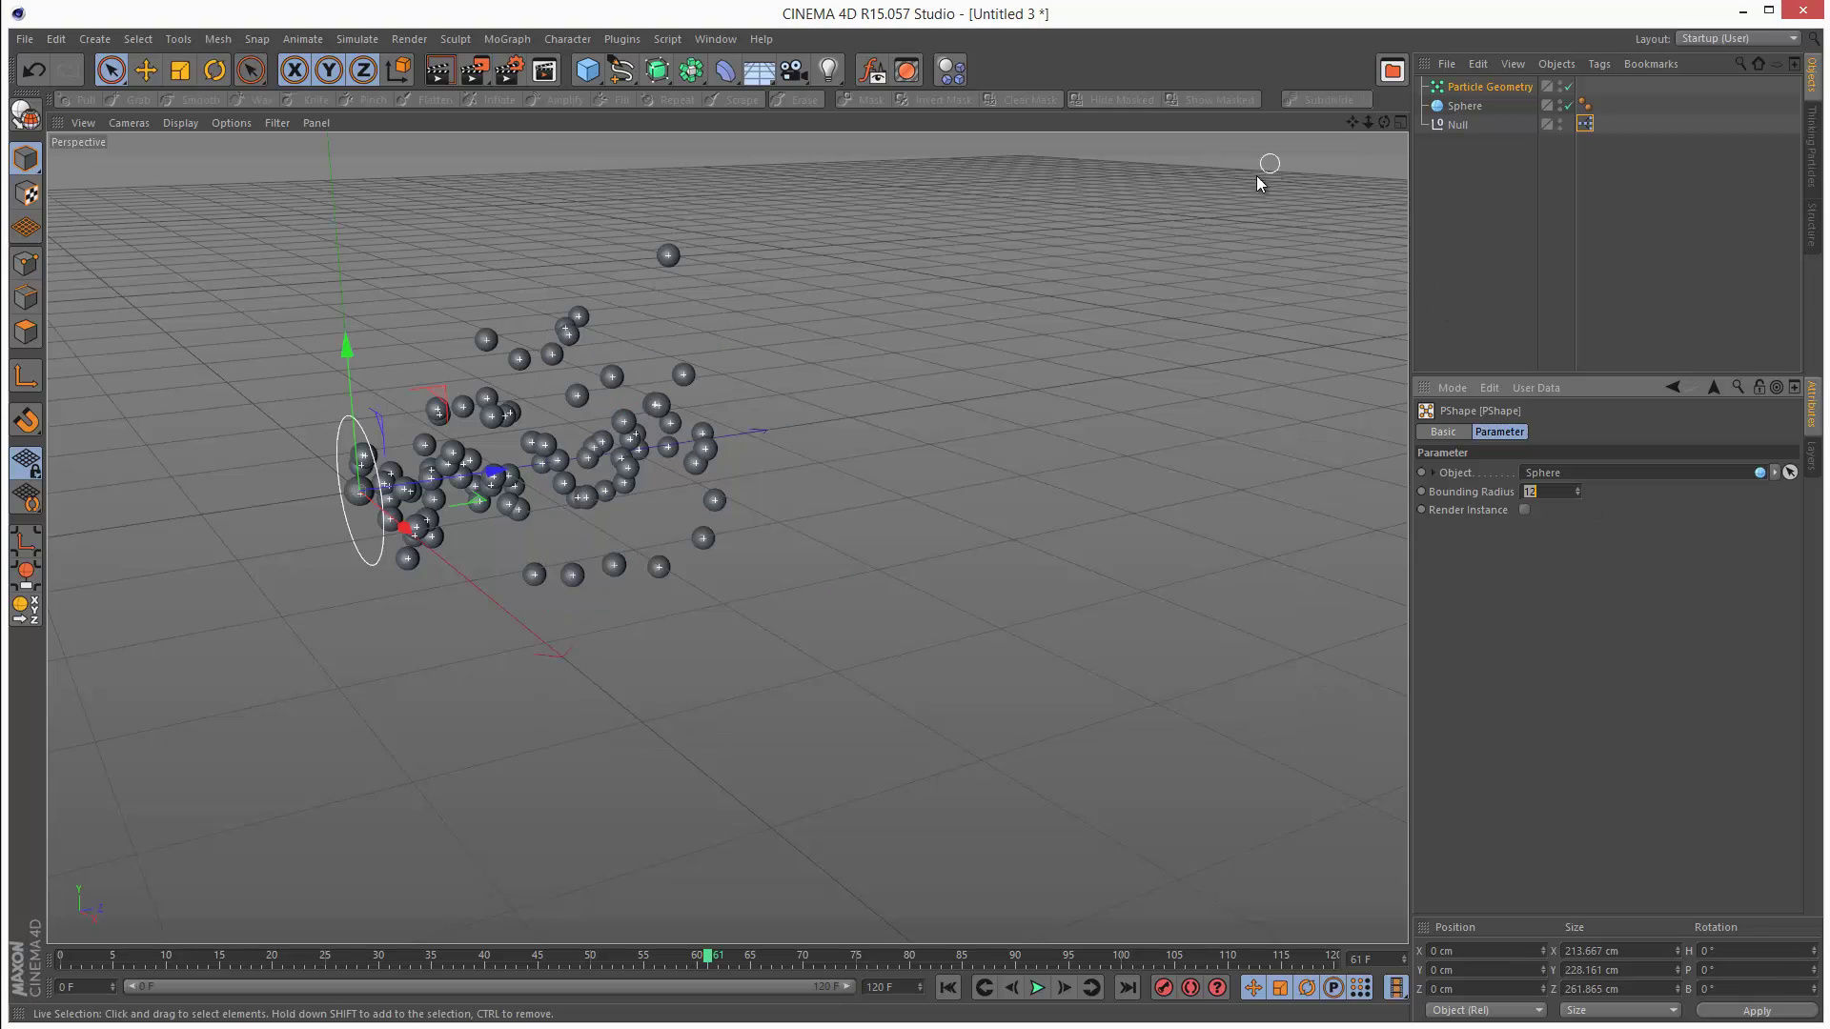
left_click(948, 988)
left_click(1038, 987)
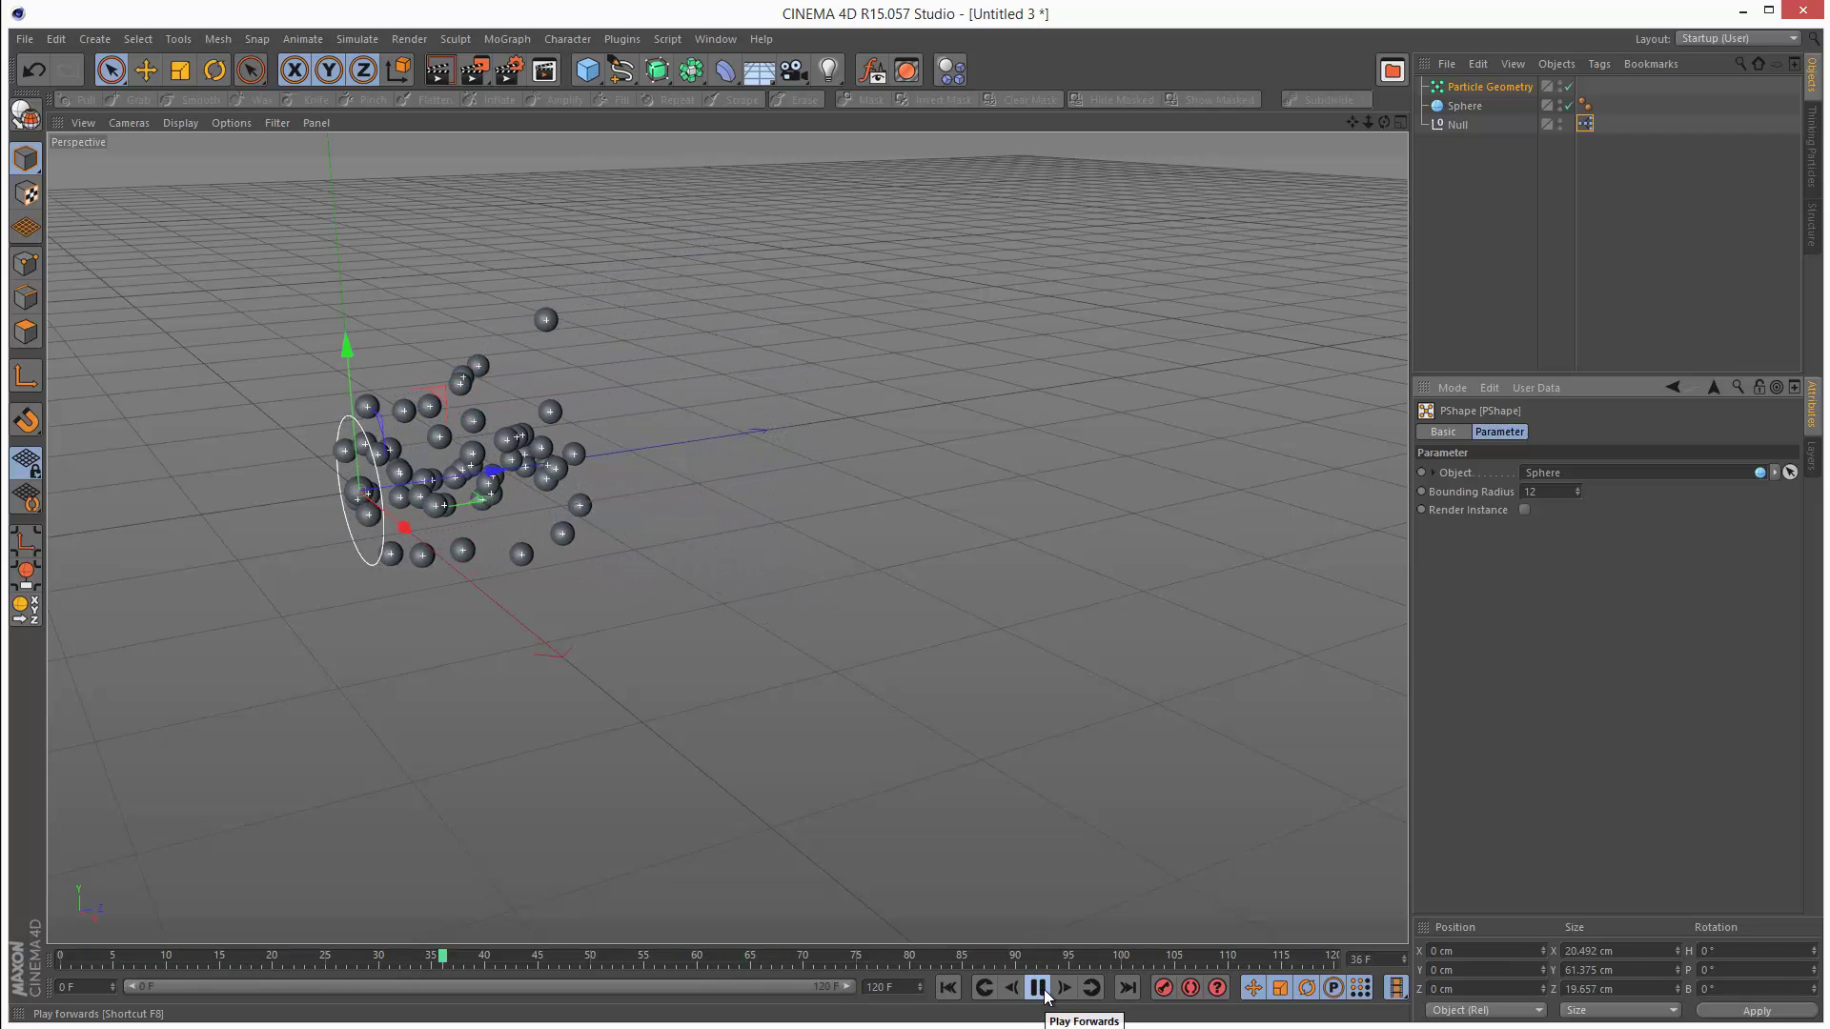
- Give Particle Geometry a Rigid Body Dynamics Body tag and replay to watch spheres fall
left_click(1041, 995)
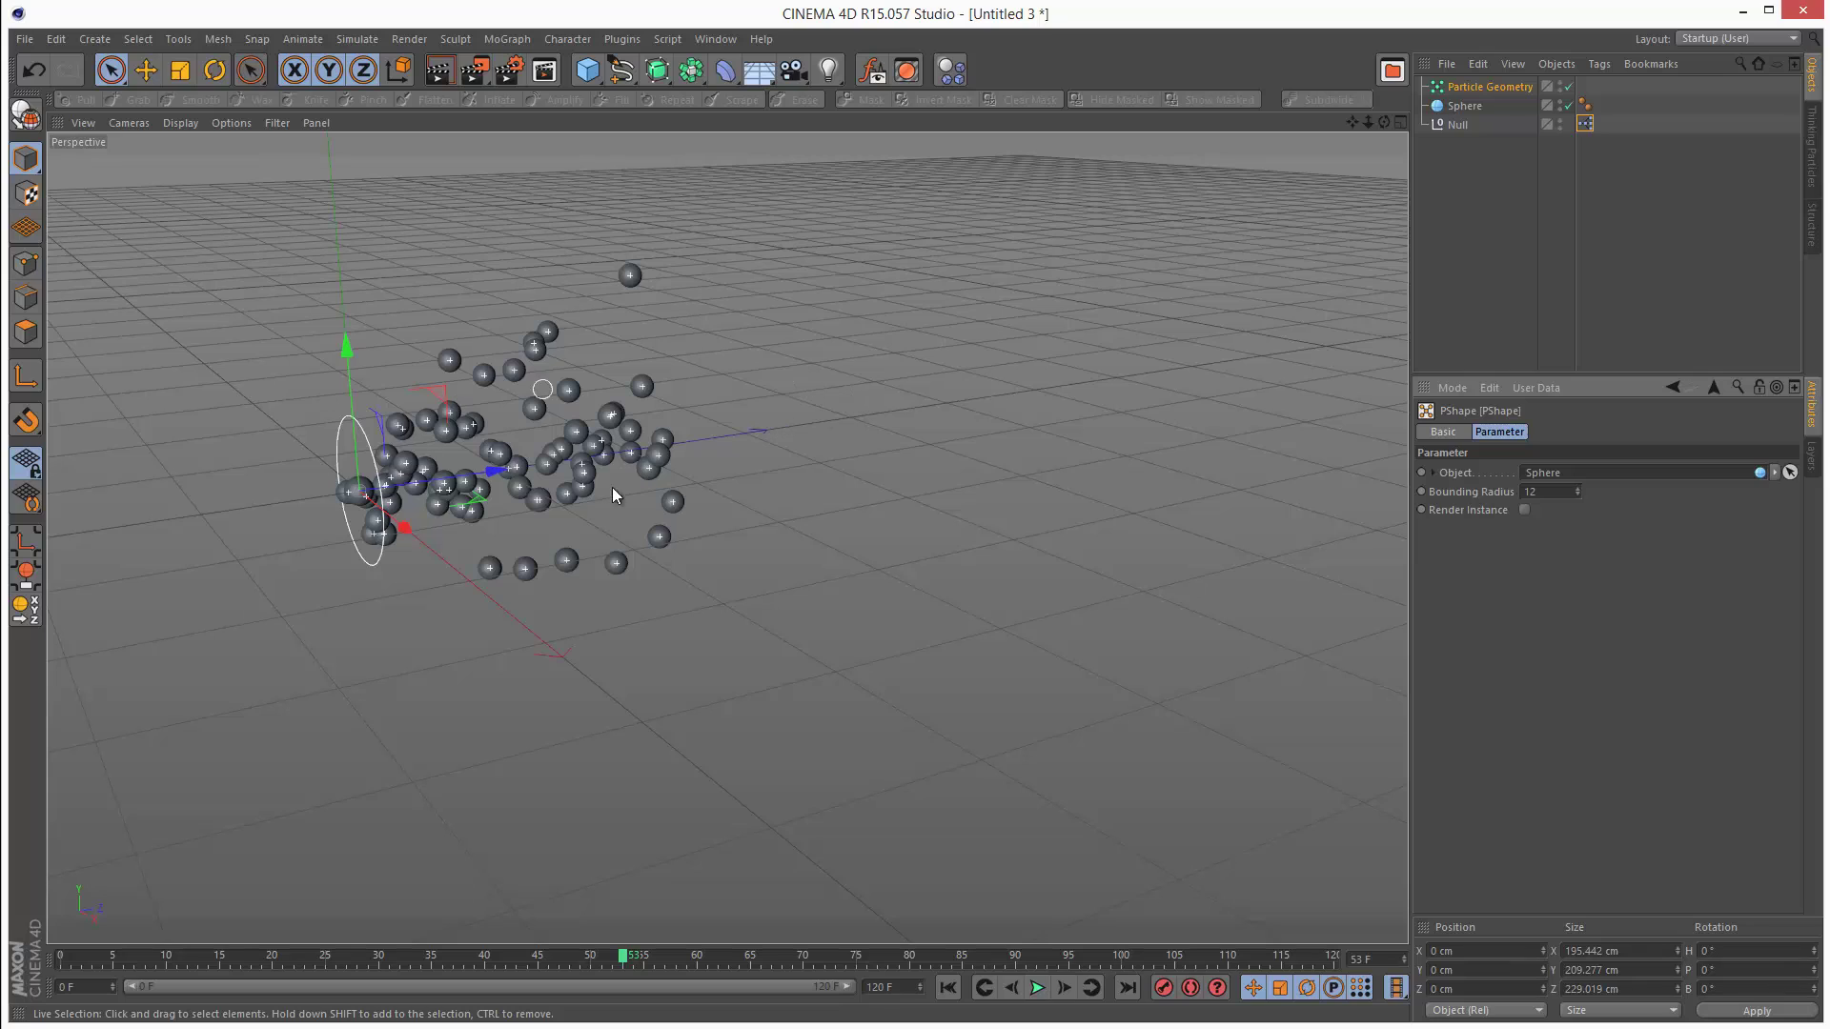
left_click(1513, 88)
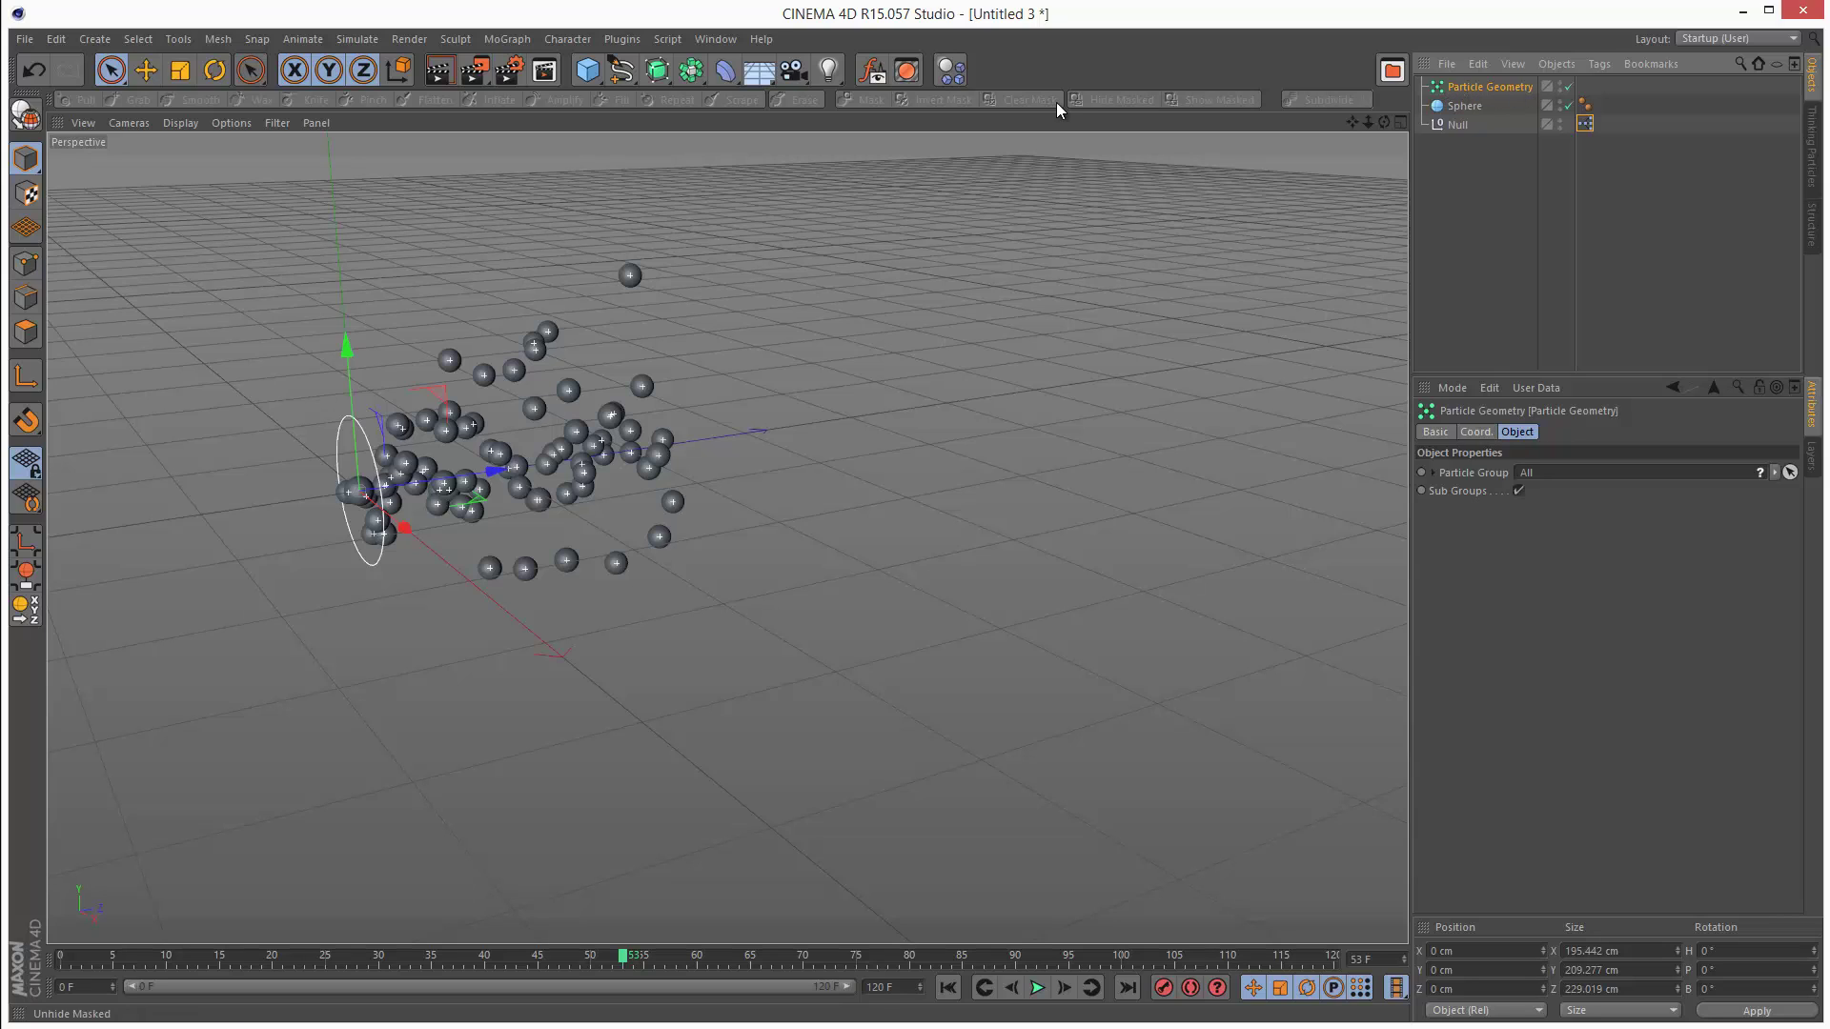
left_click(1599, 64)
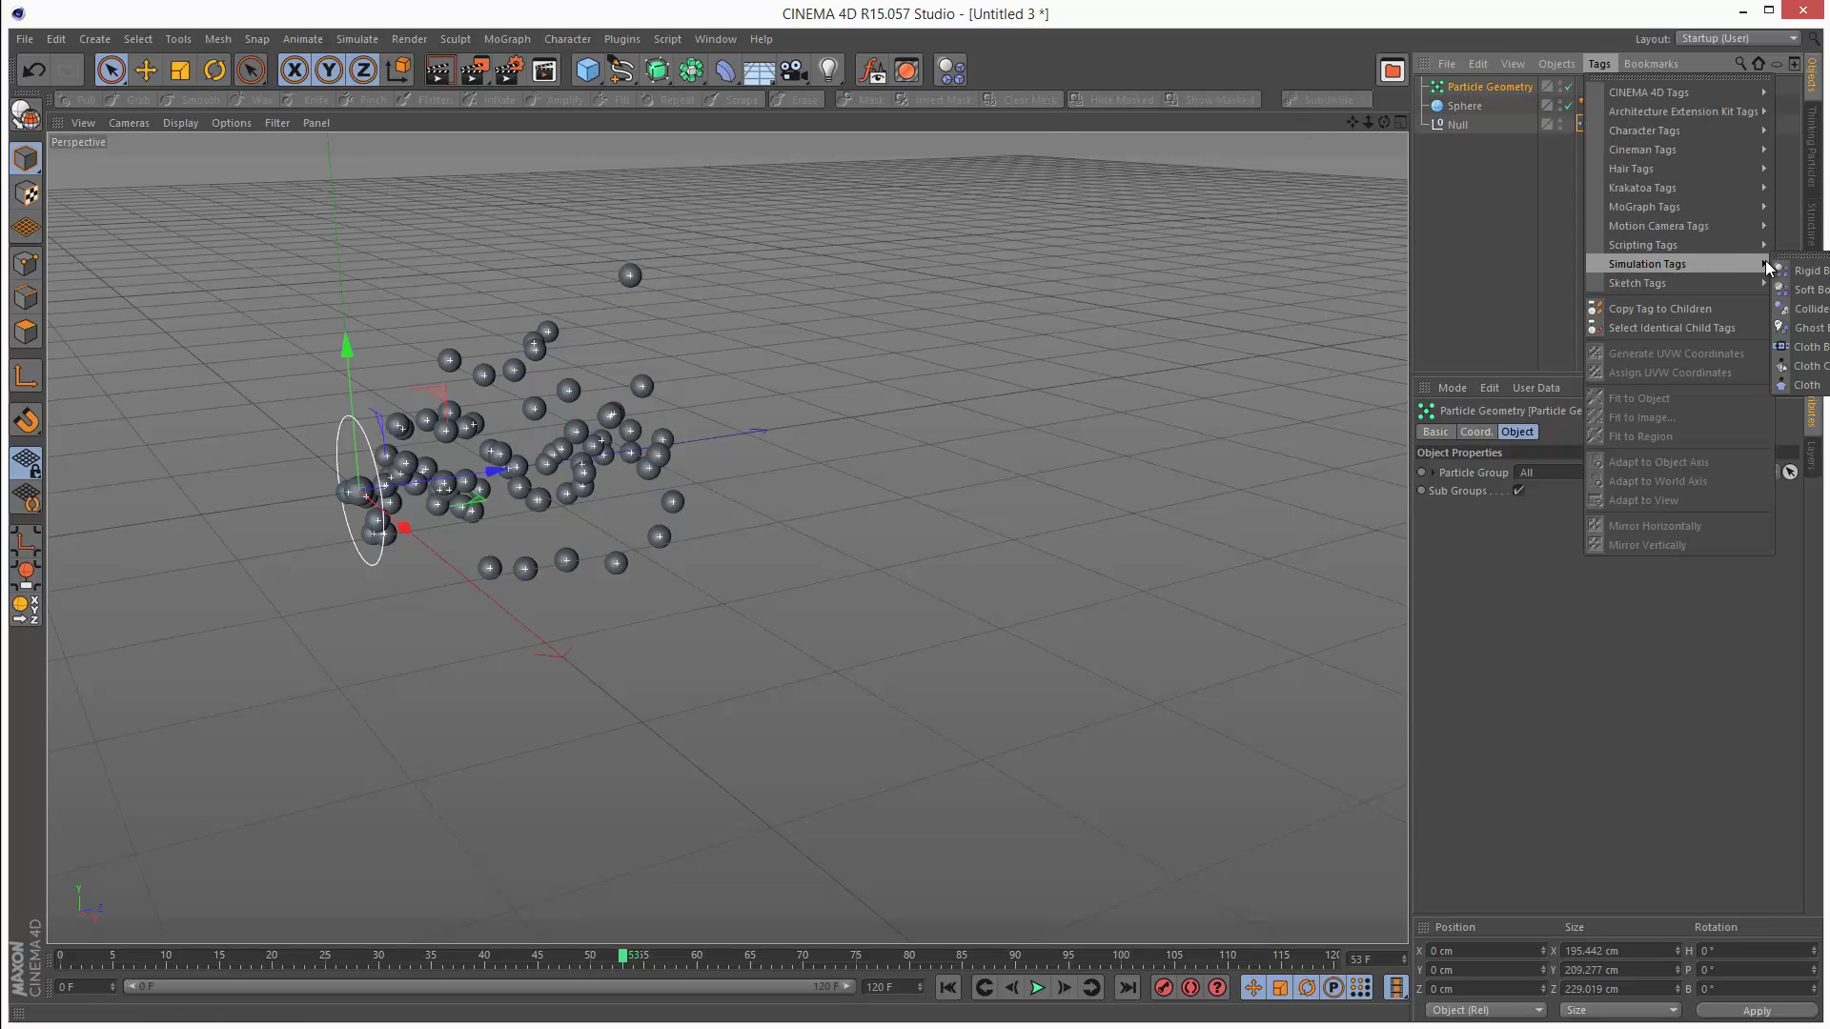
left_click(1811, 267)
left_click(948, 988)
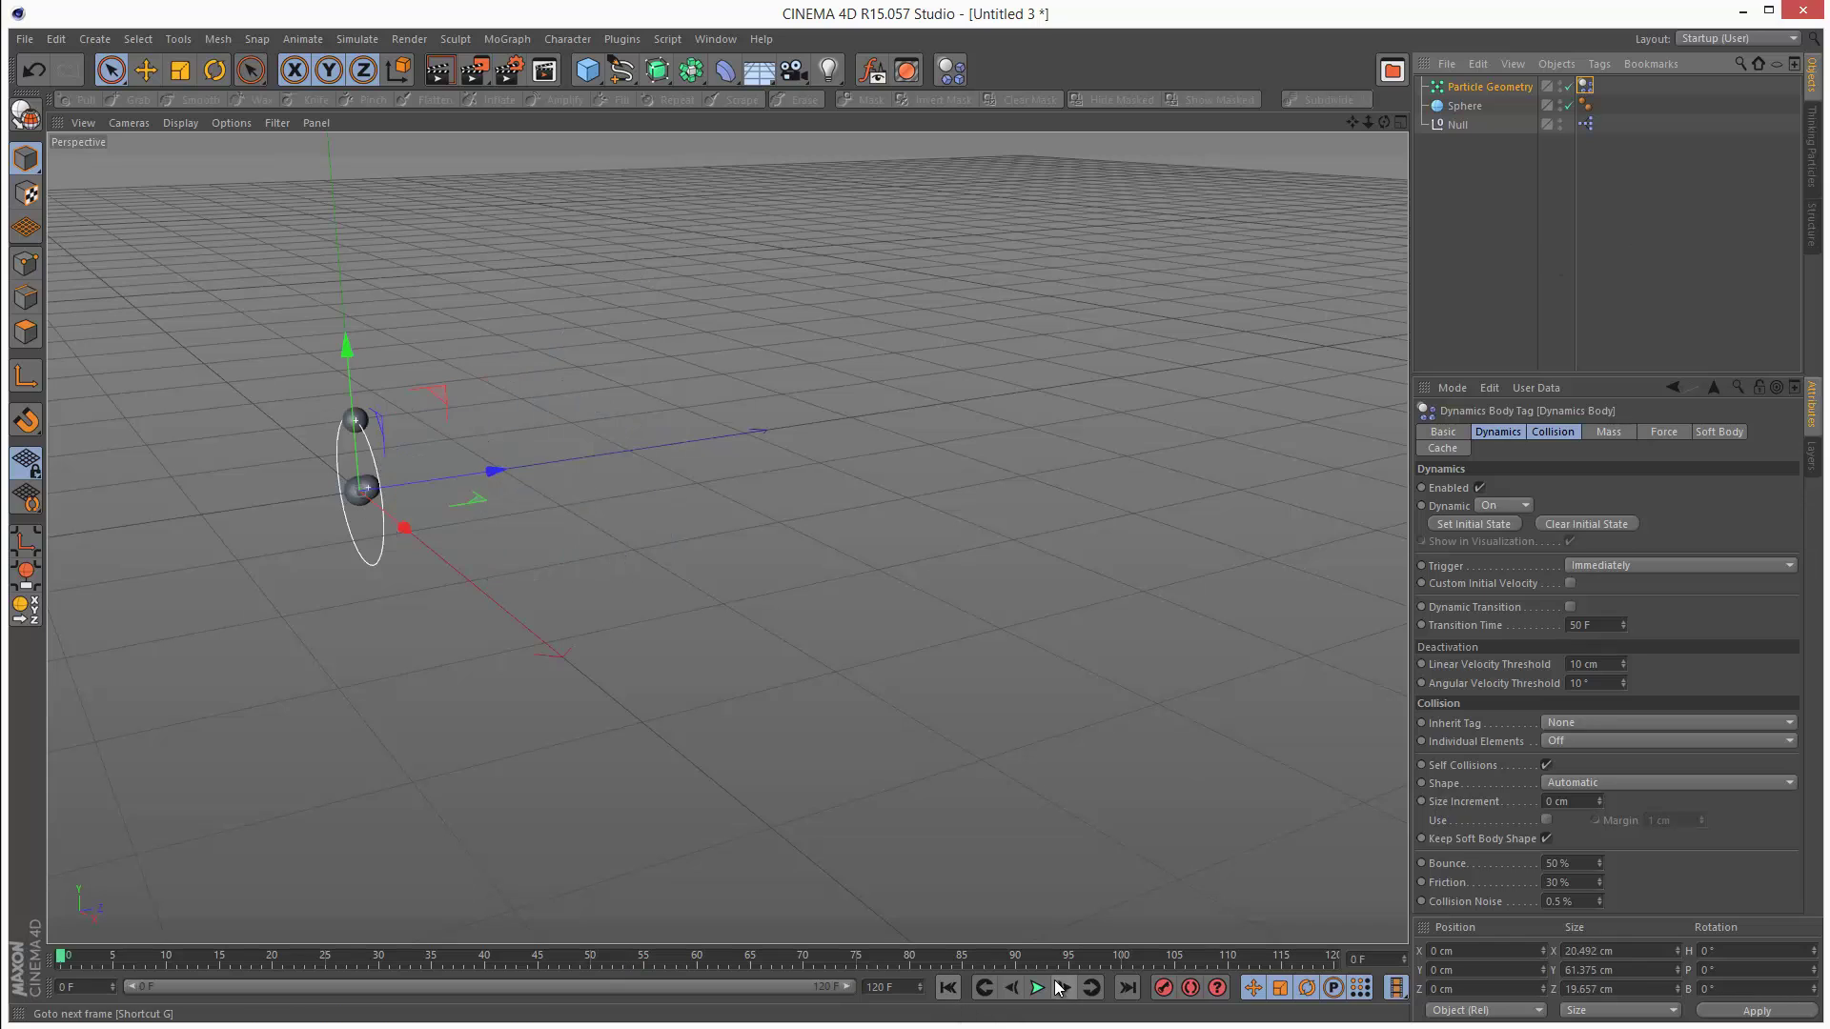
left_click(1039, 989)
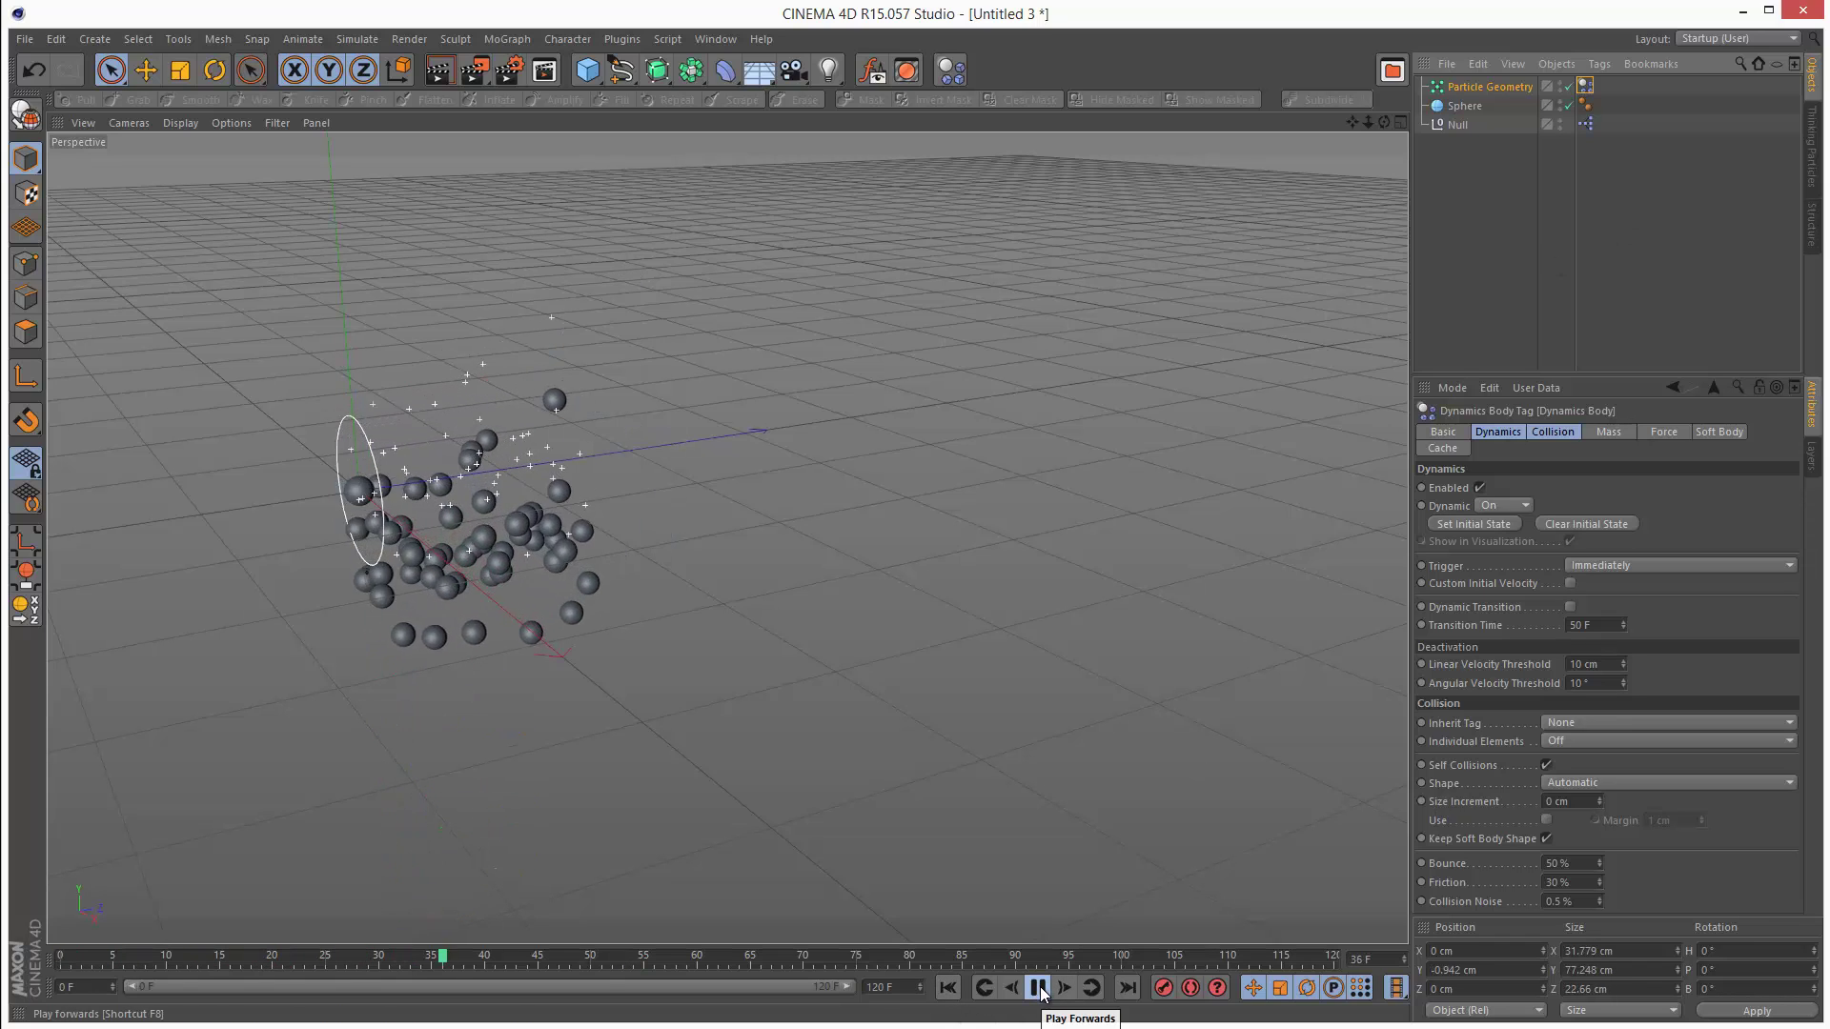
- Set Inherit Tag to Apply Tag to Children and Individual Elements to All, then replay
left_click(1042, 991)
key("shift+f")
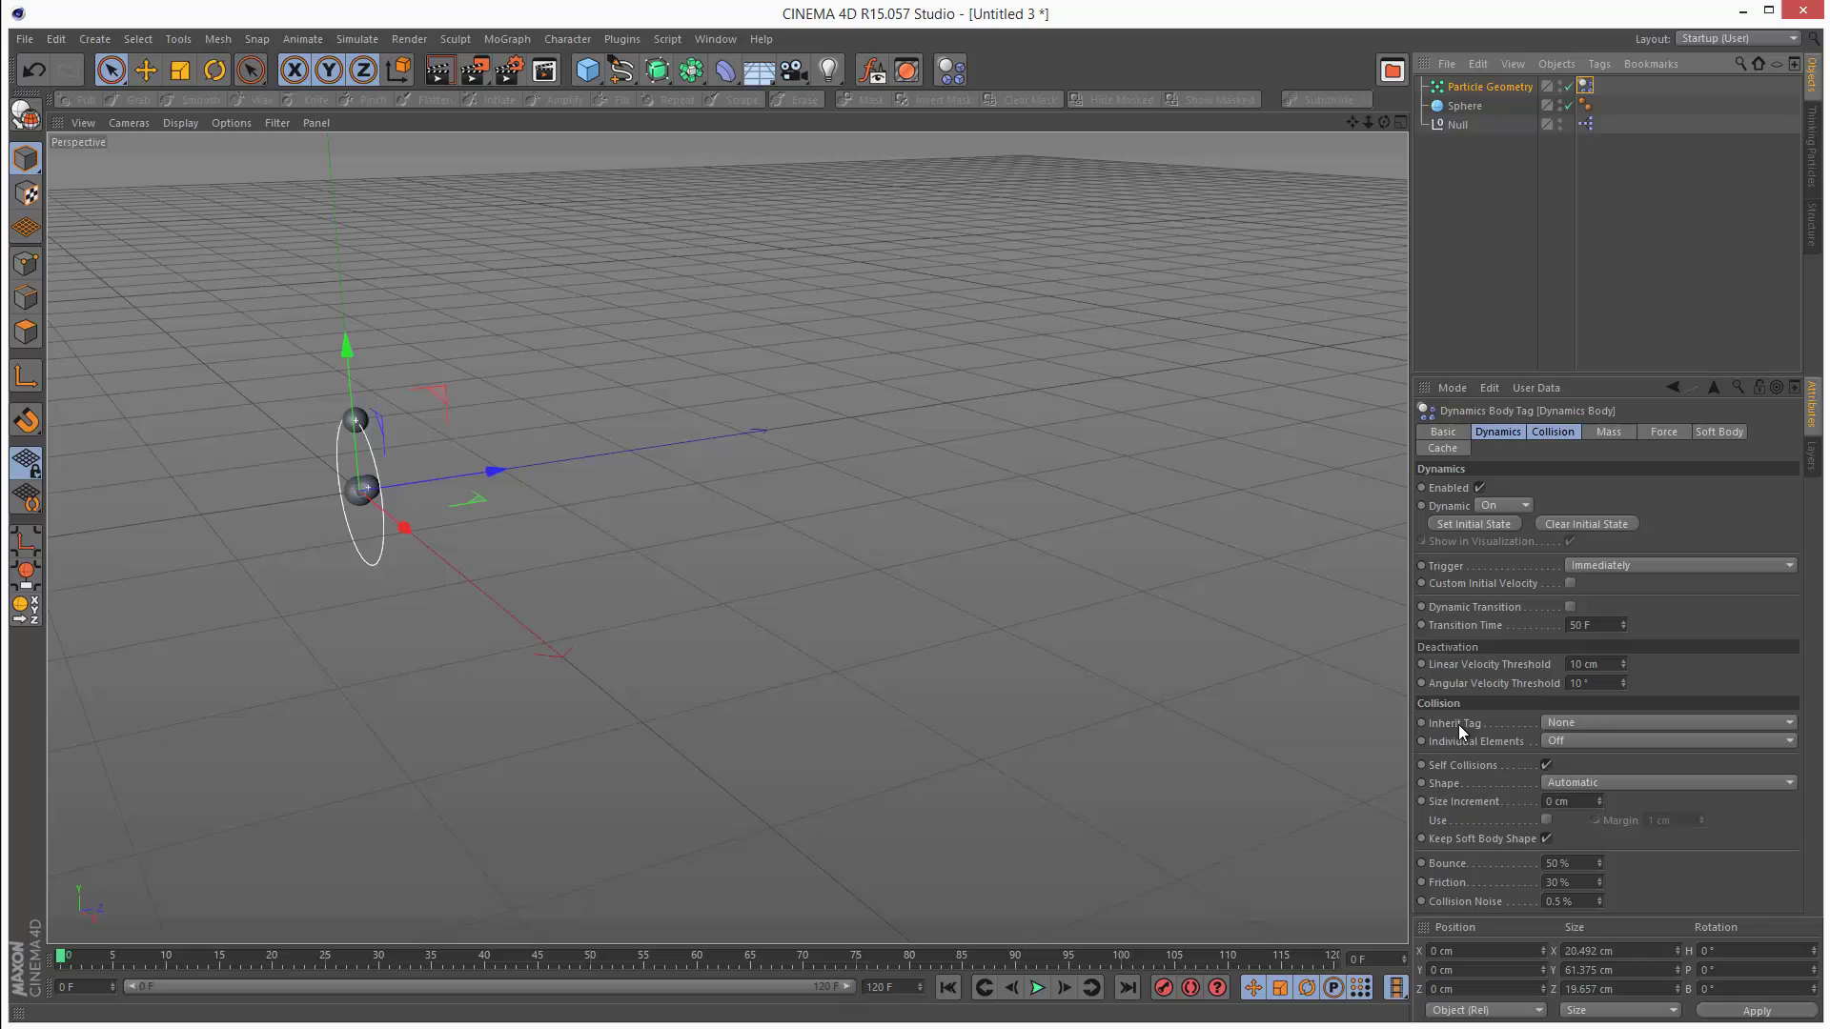
left_click(1569, 721)
left_click(1582, 751)
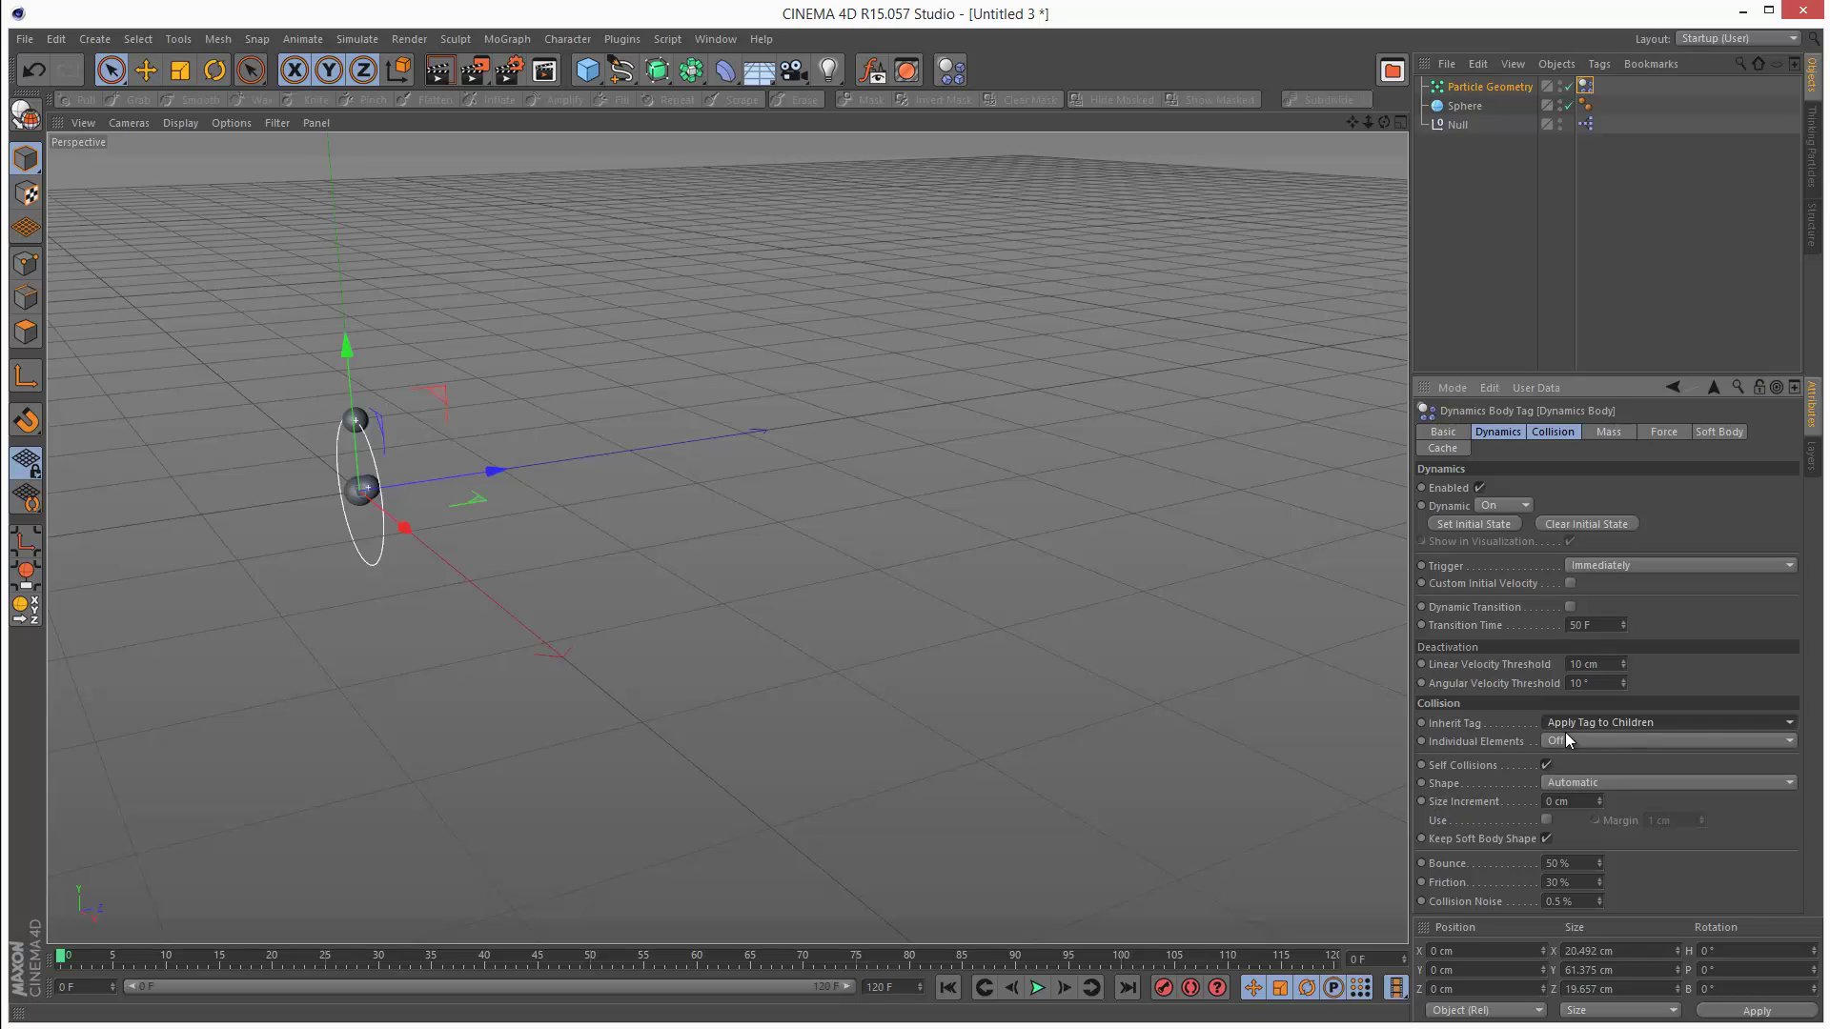
left_click(1559, 742)
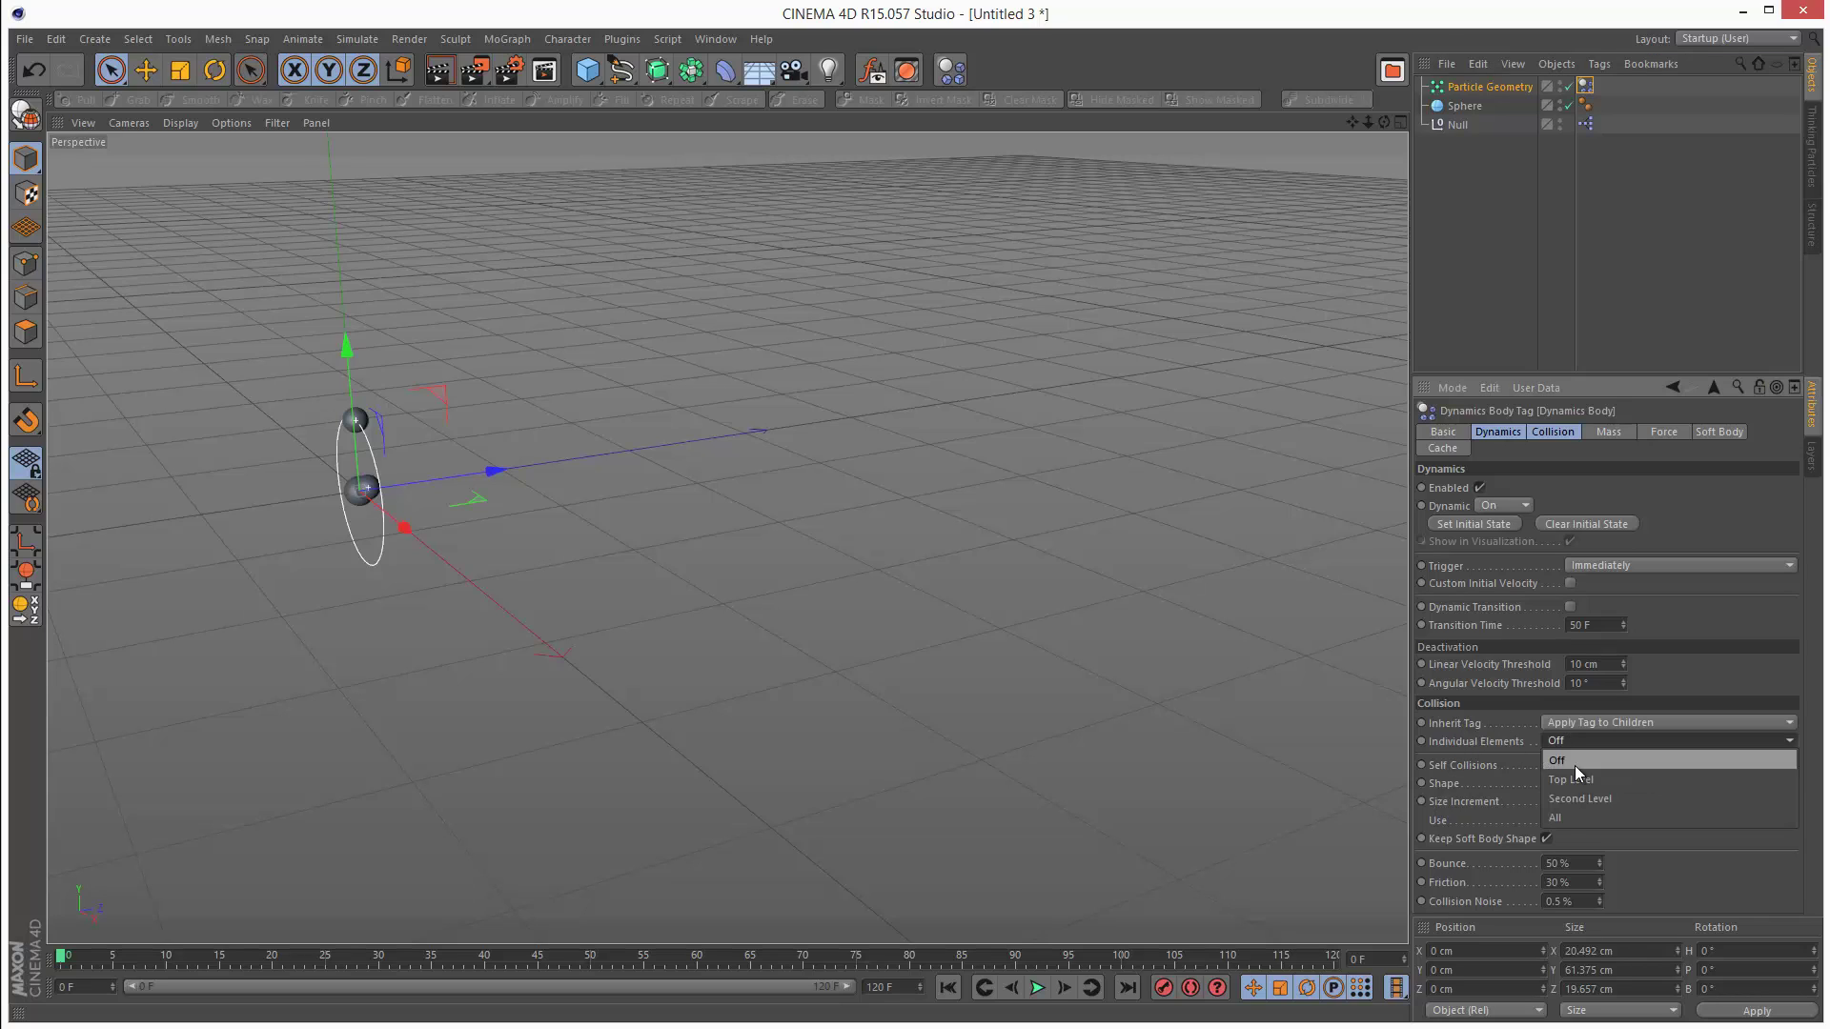
left_click(1564, 816)
left_click(1037, 987)
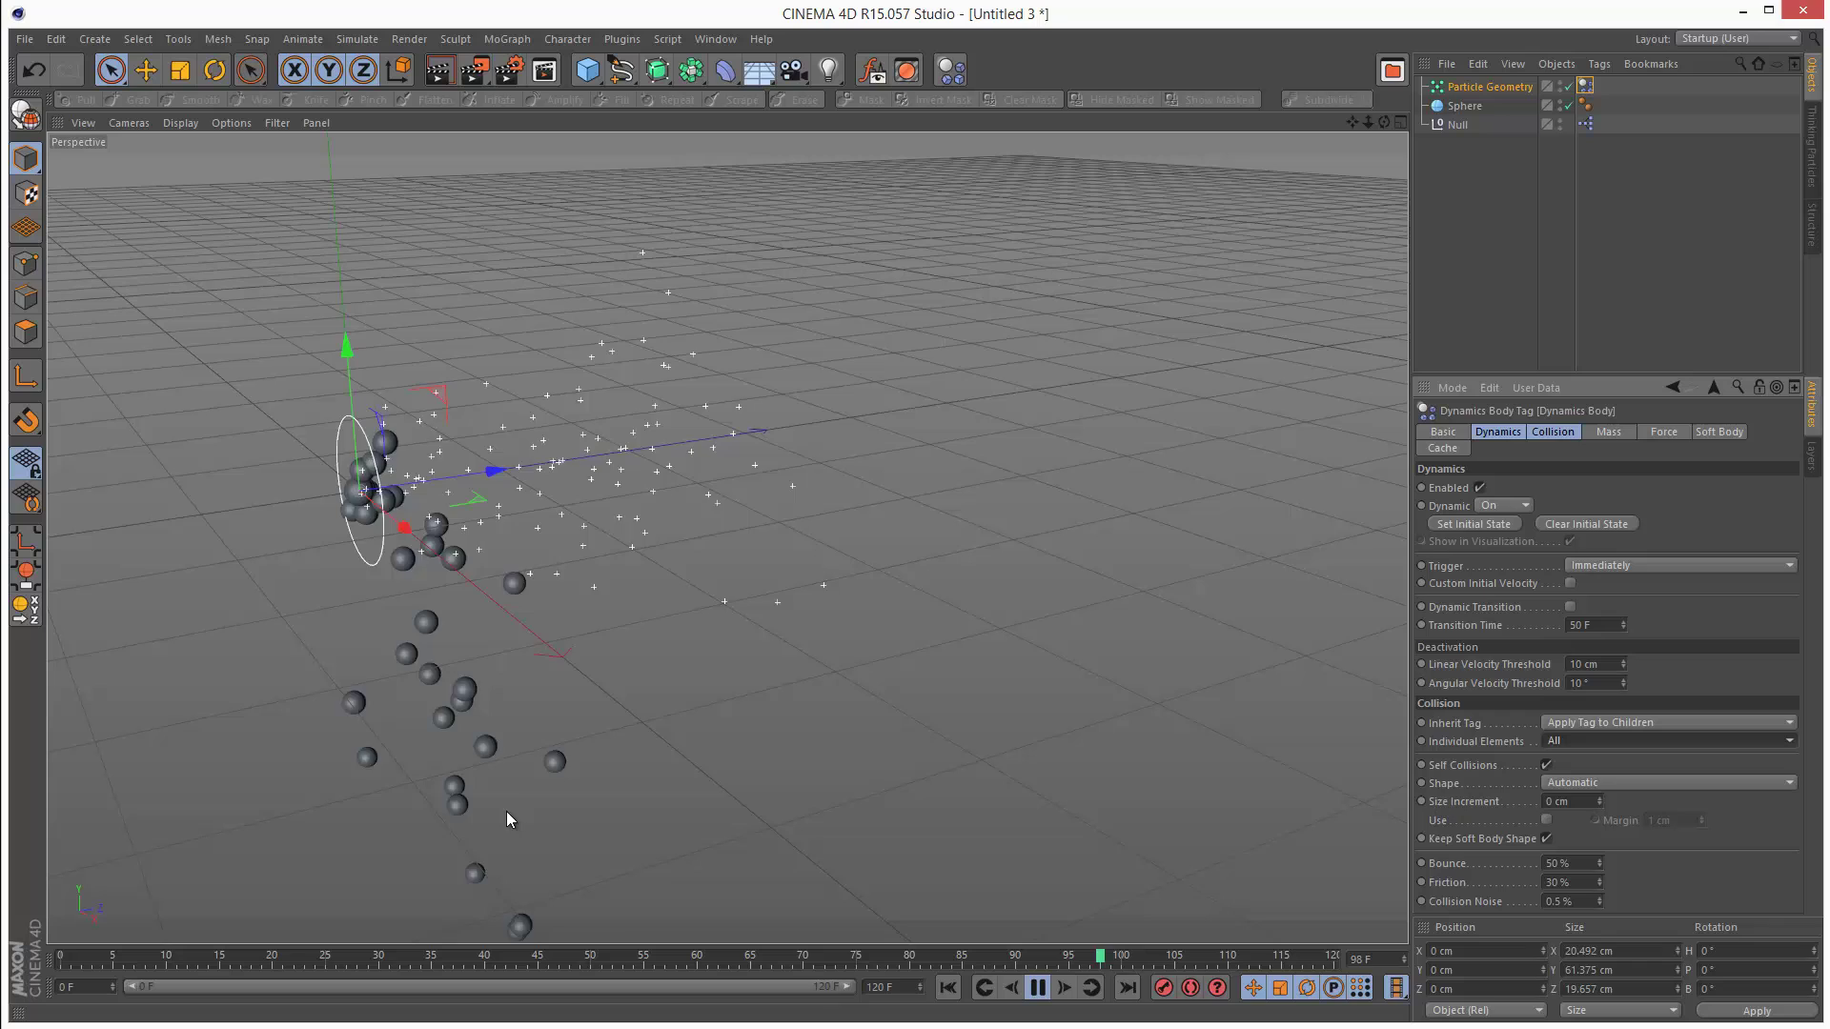
key("F7")
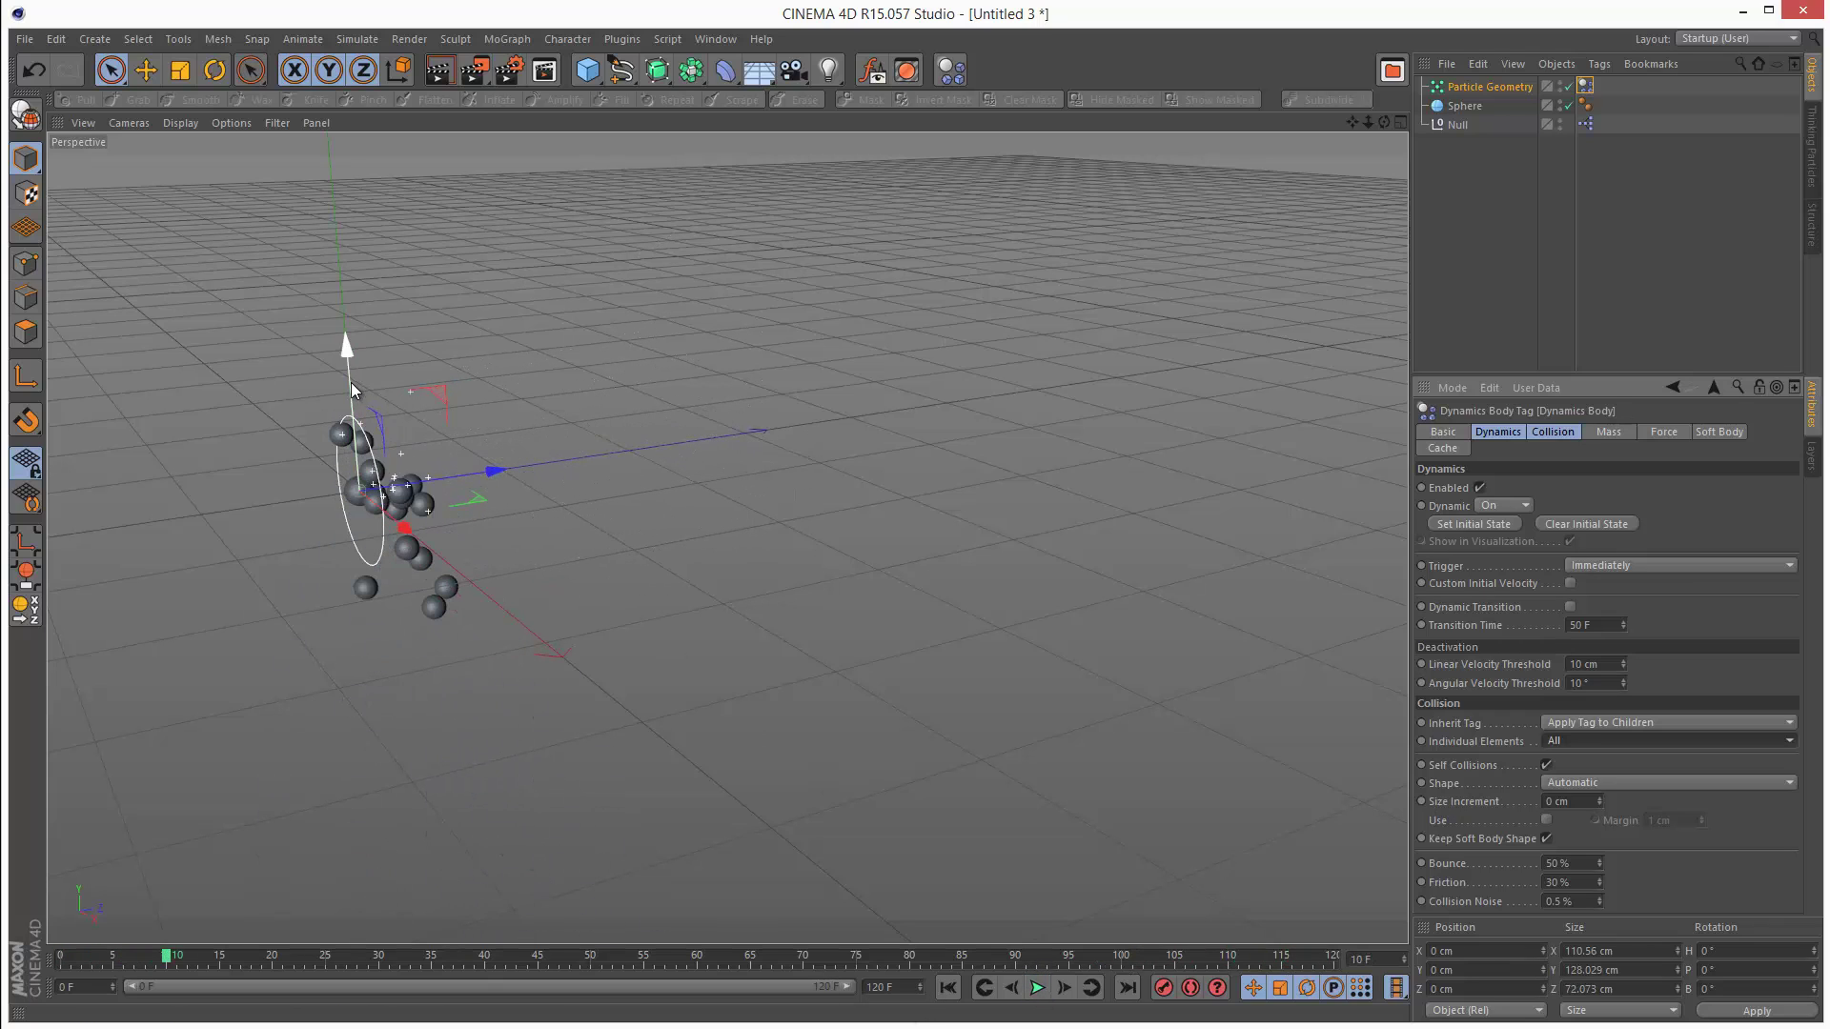
- Raise the Null emitter to about 102 cm on Y and replay the simulation
left_click_drag(350, 381, 346, 271)
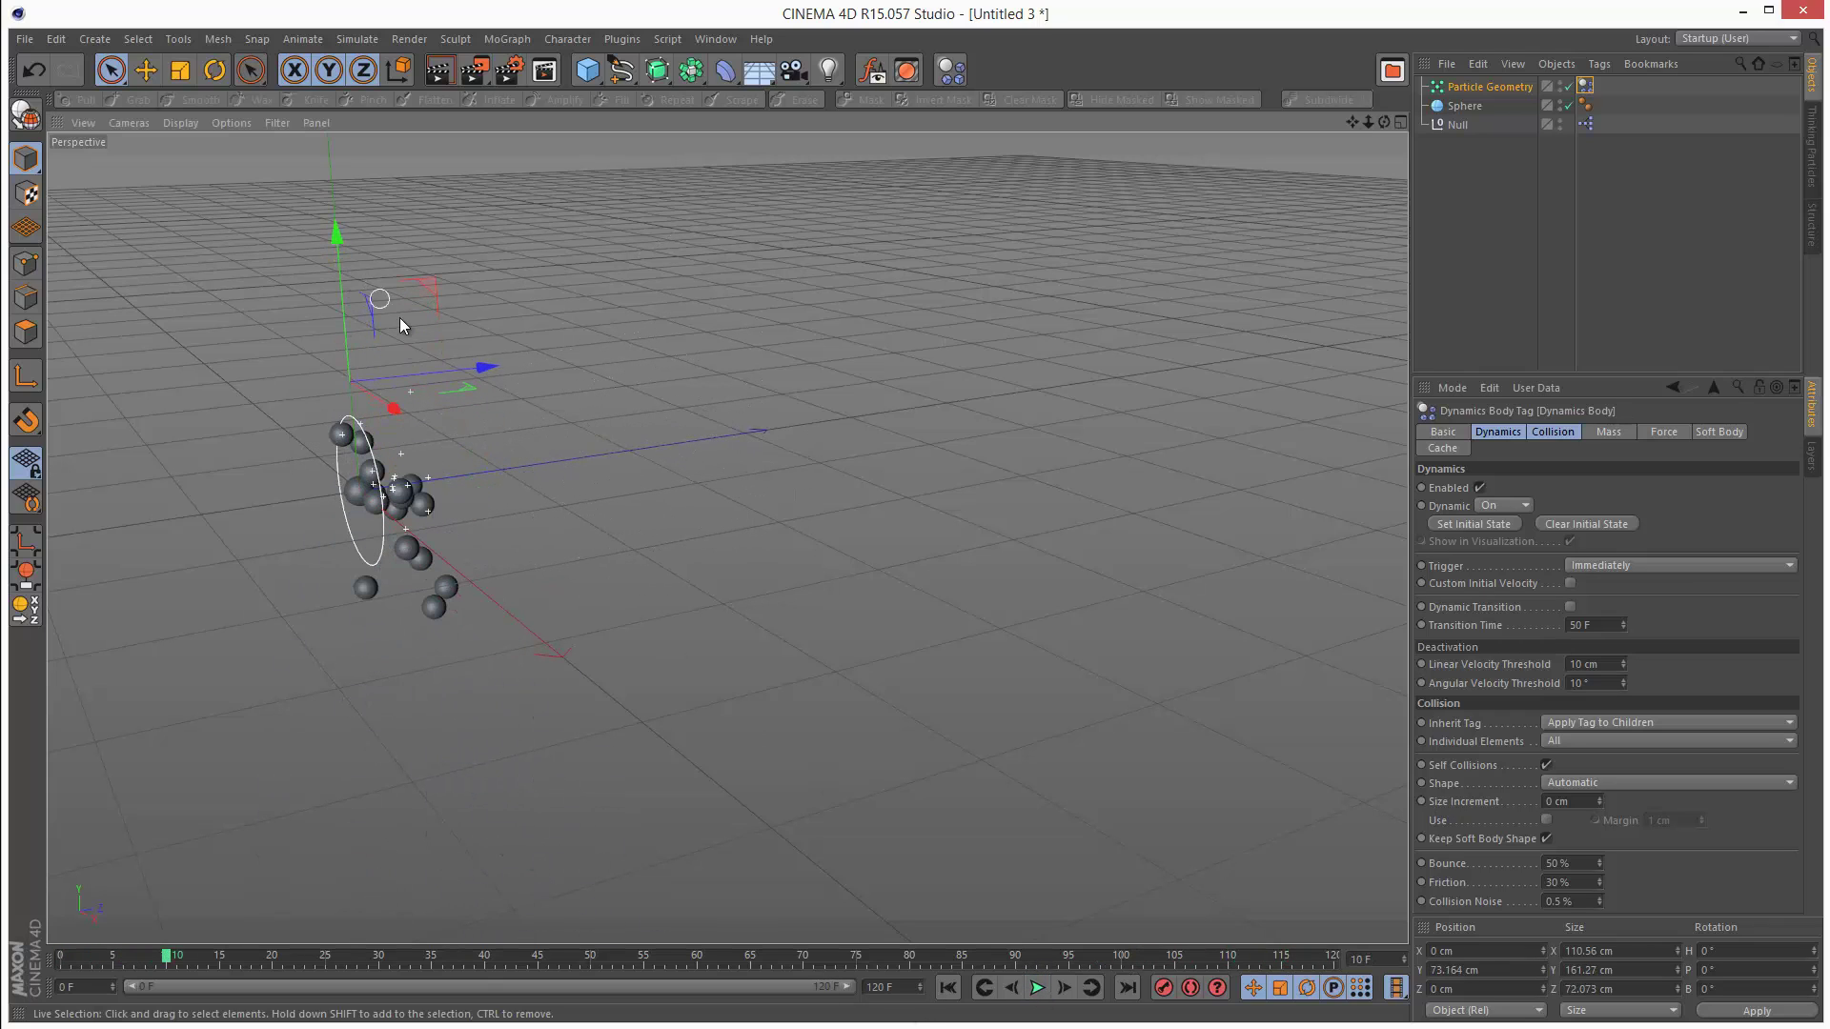
left_click(1457, 124)
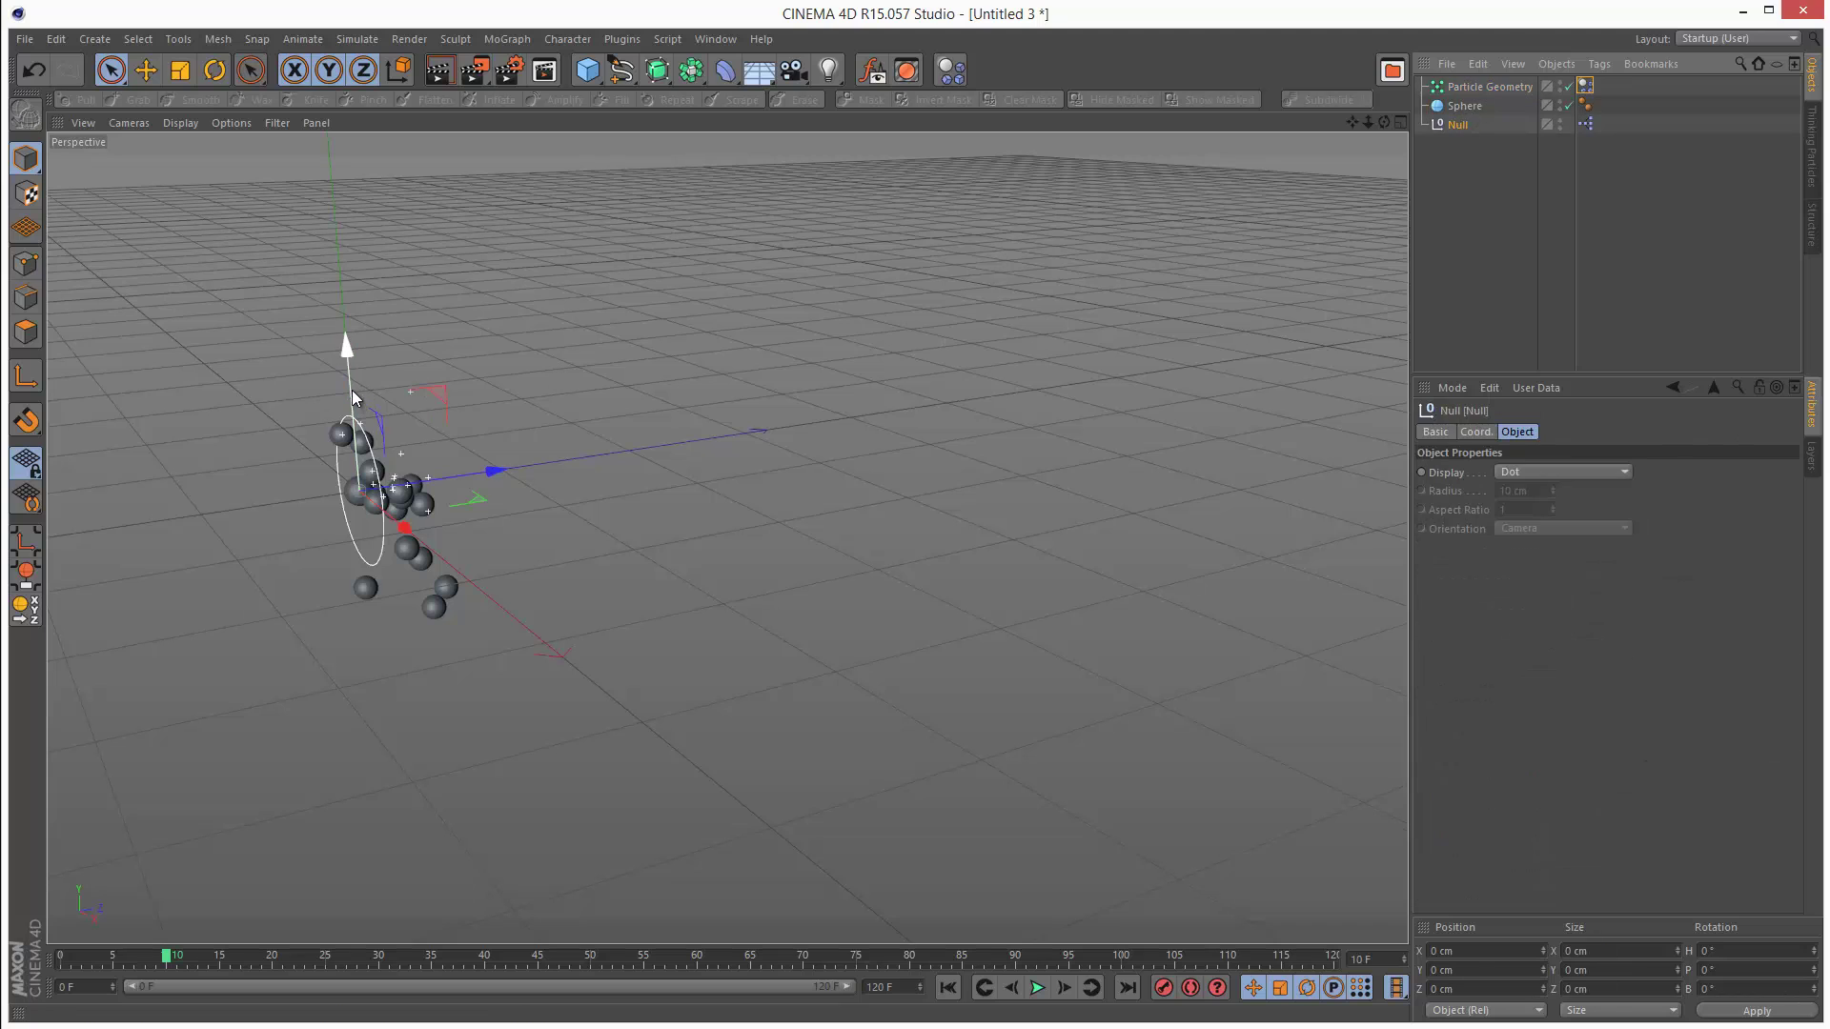
left_click_drag(347, 349, 332, 191)
left_click(948, 988)
left_click(1037, 989)
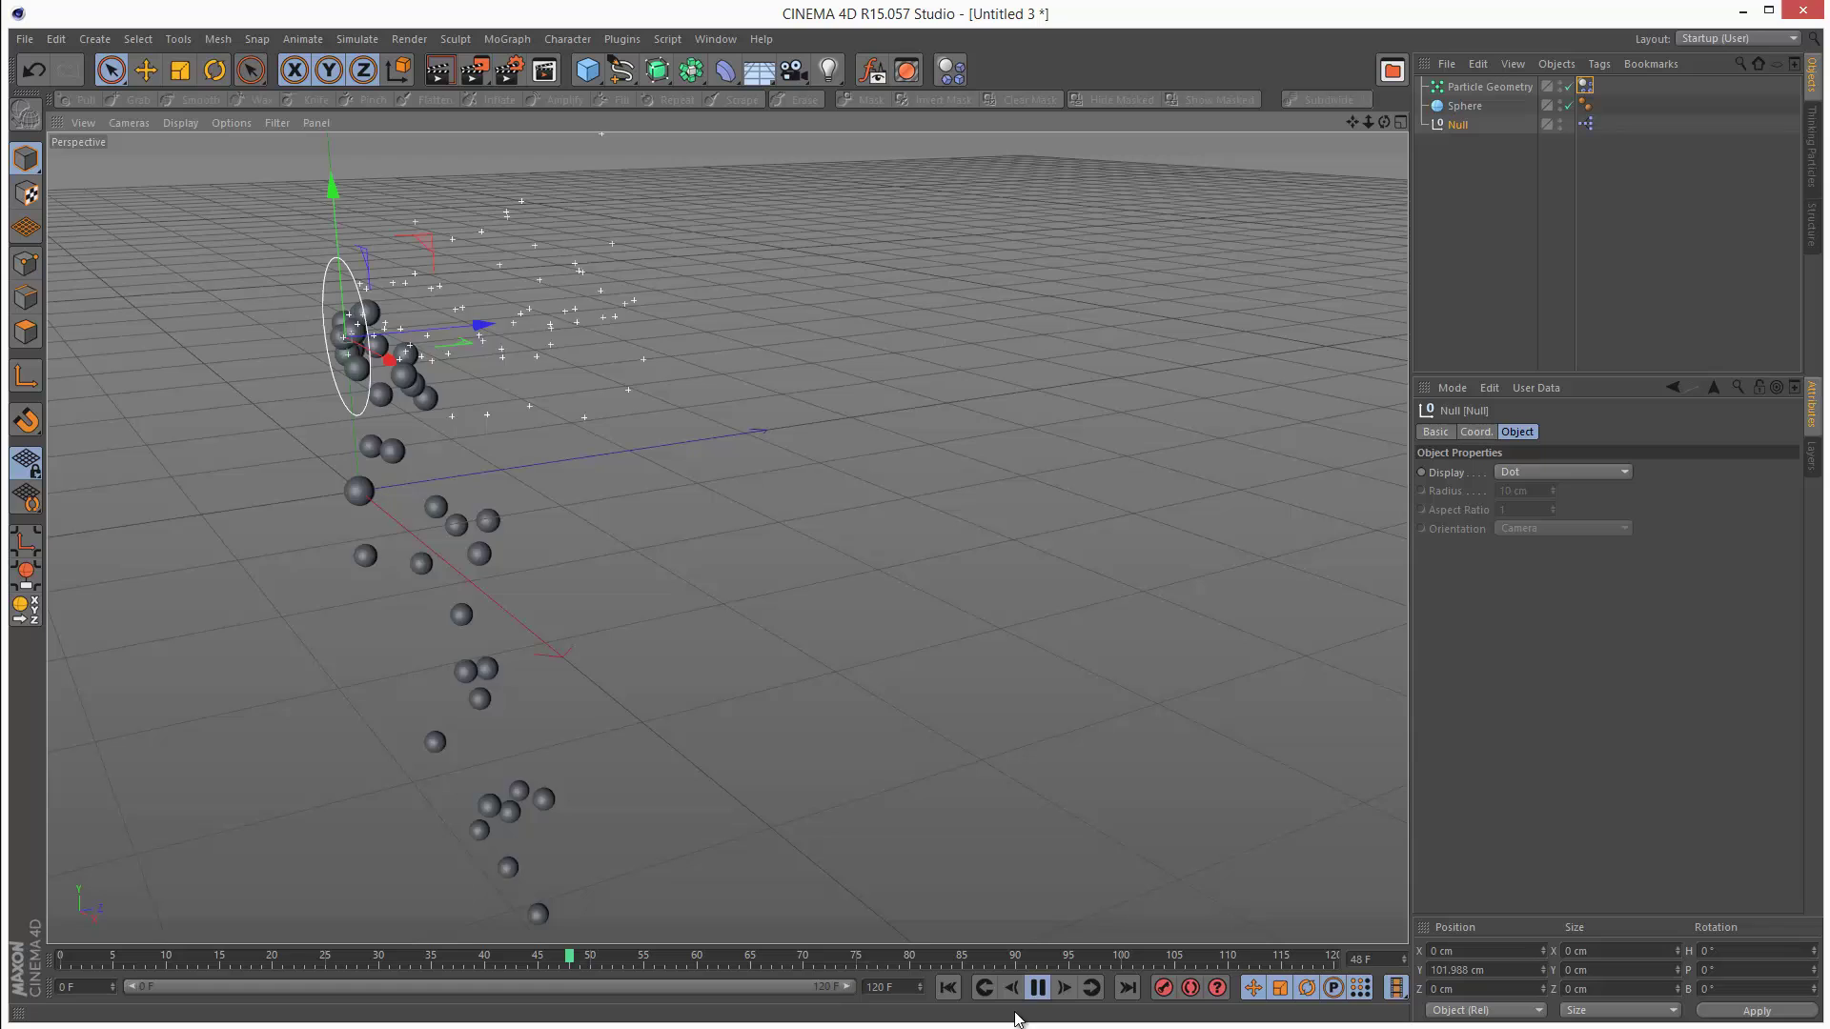
left_click(1037, 988)
- Add a Floor object and lower it to about Y -181 cm
left_click(763, 72)
left_click(797, 96)
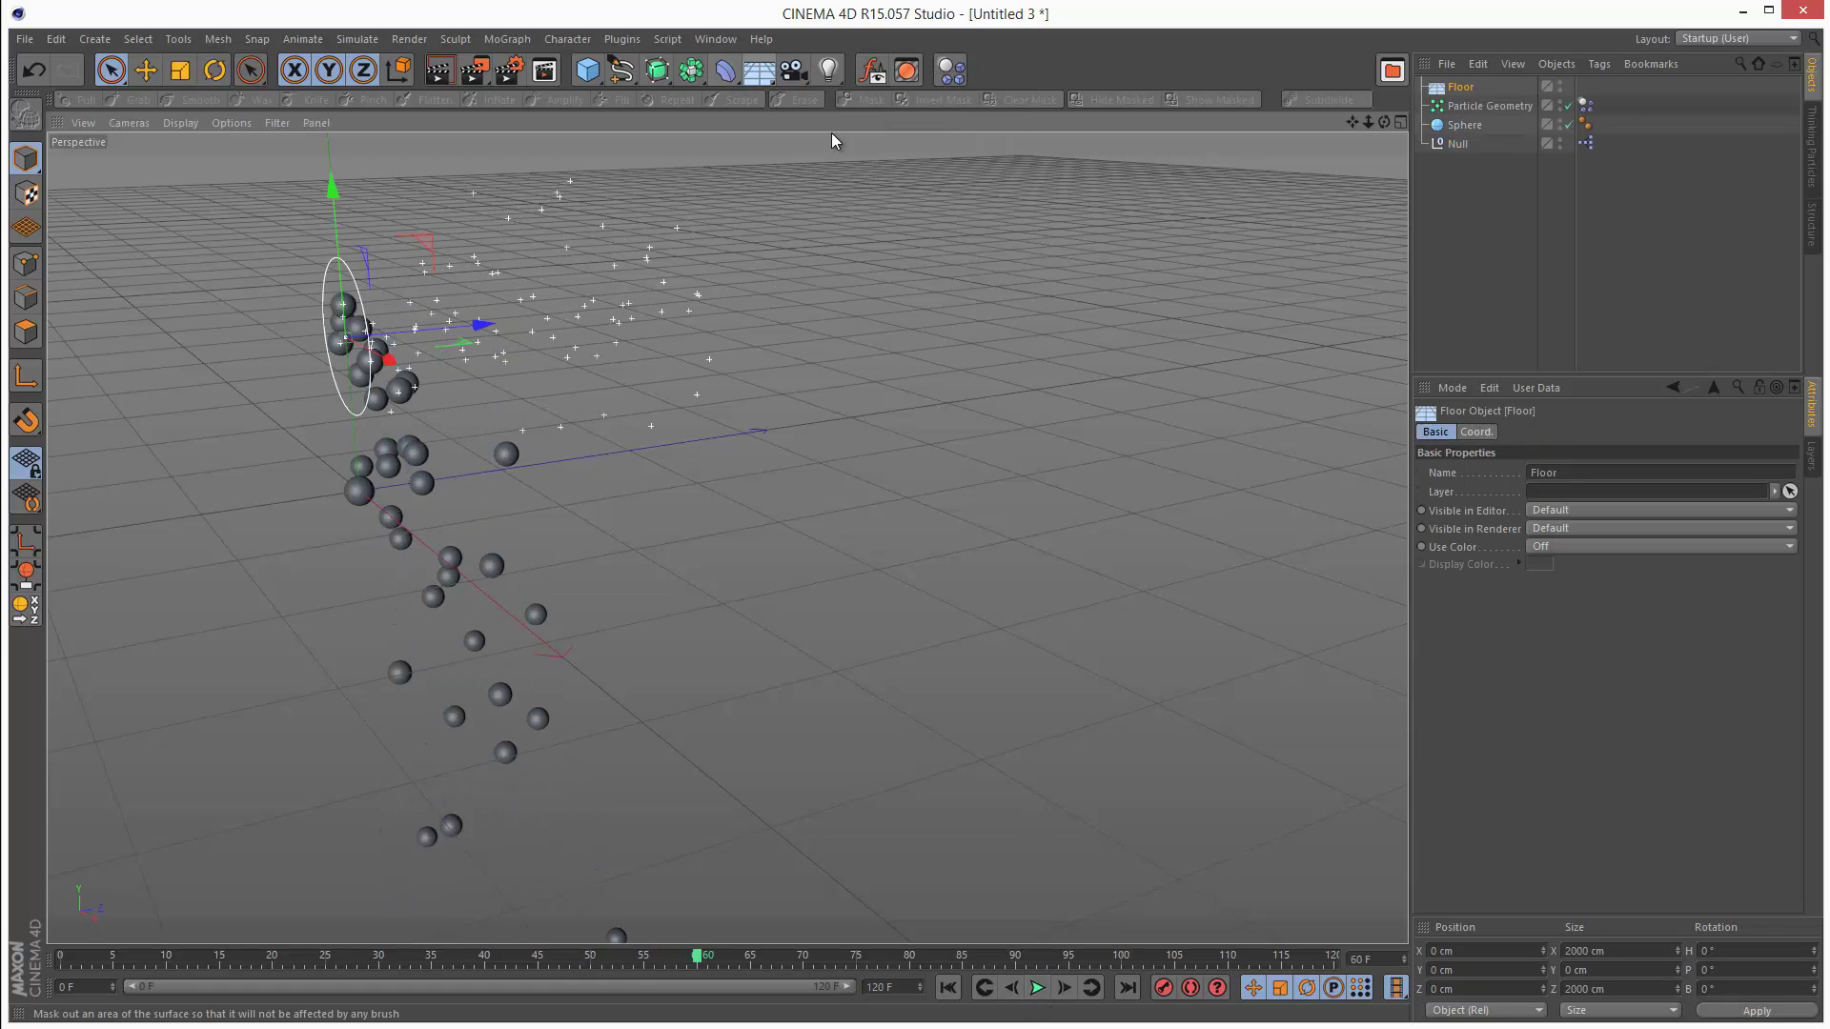
left_click_drag(361, 374, 363, 622)
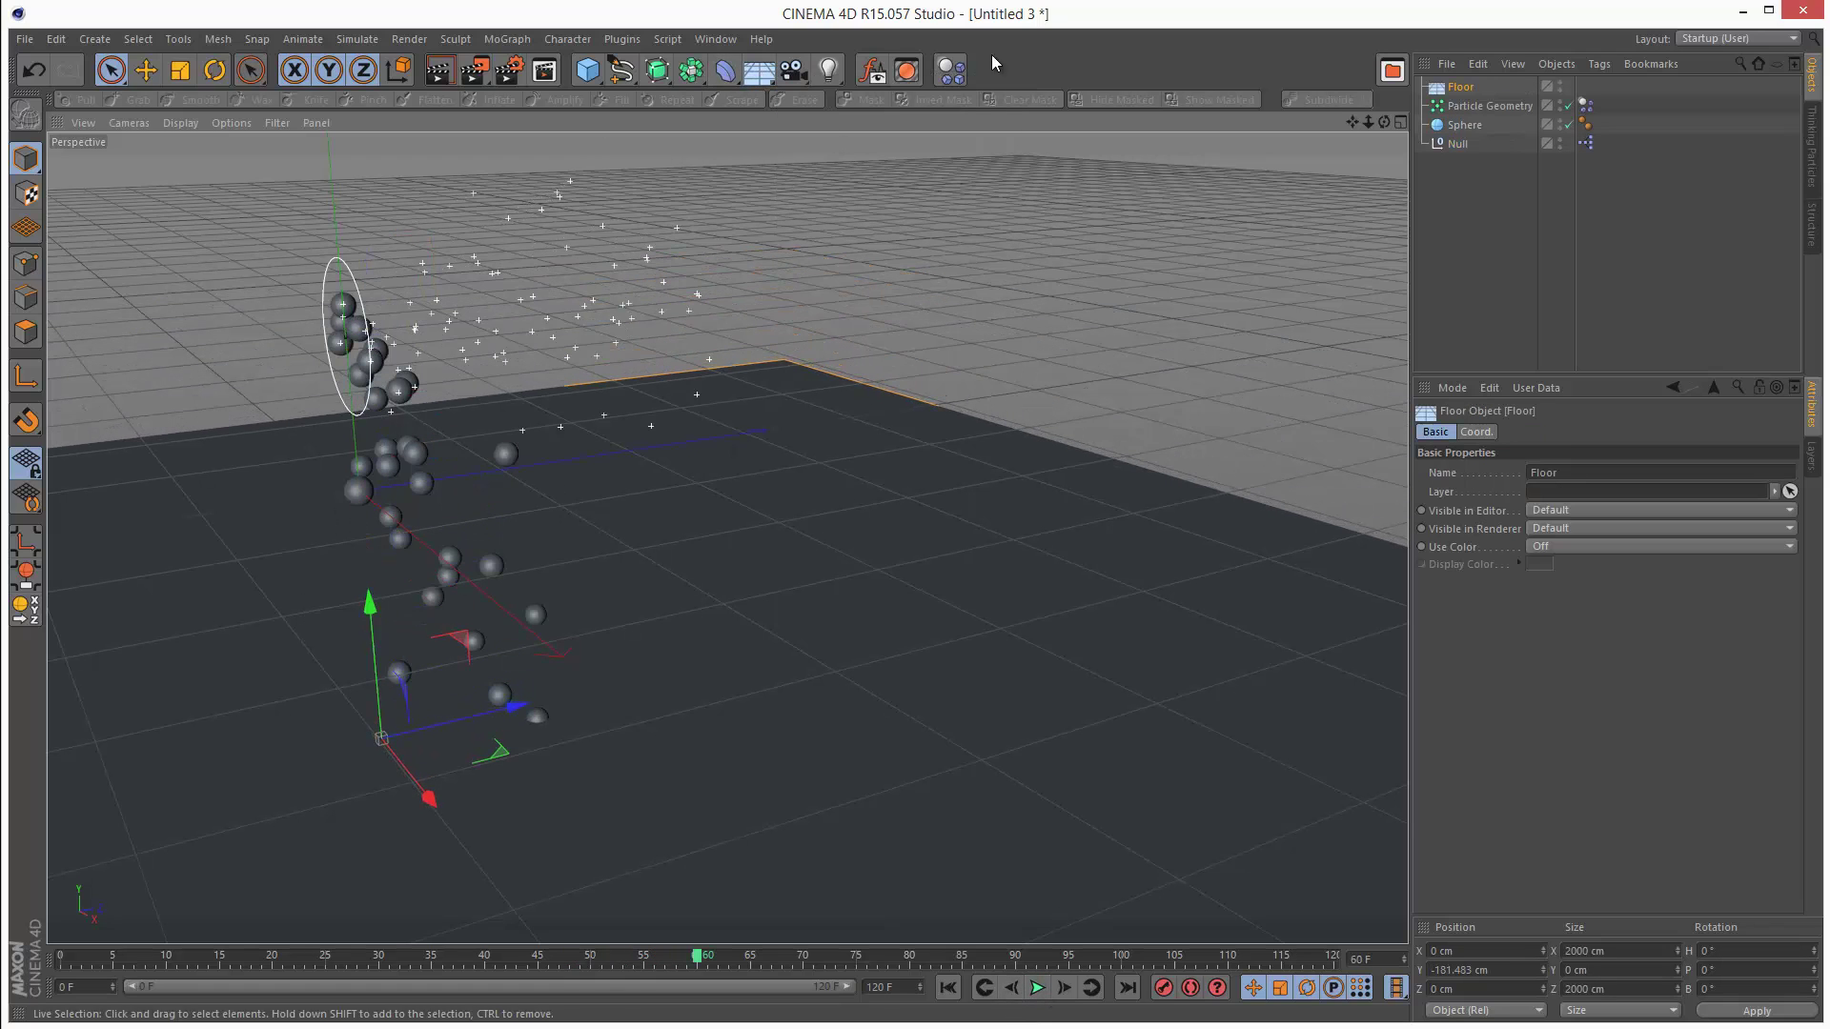
- Give the floor a Collider Body tag and replay the simulation from frame one
left_click(950, 69)
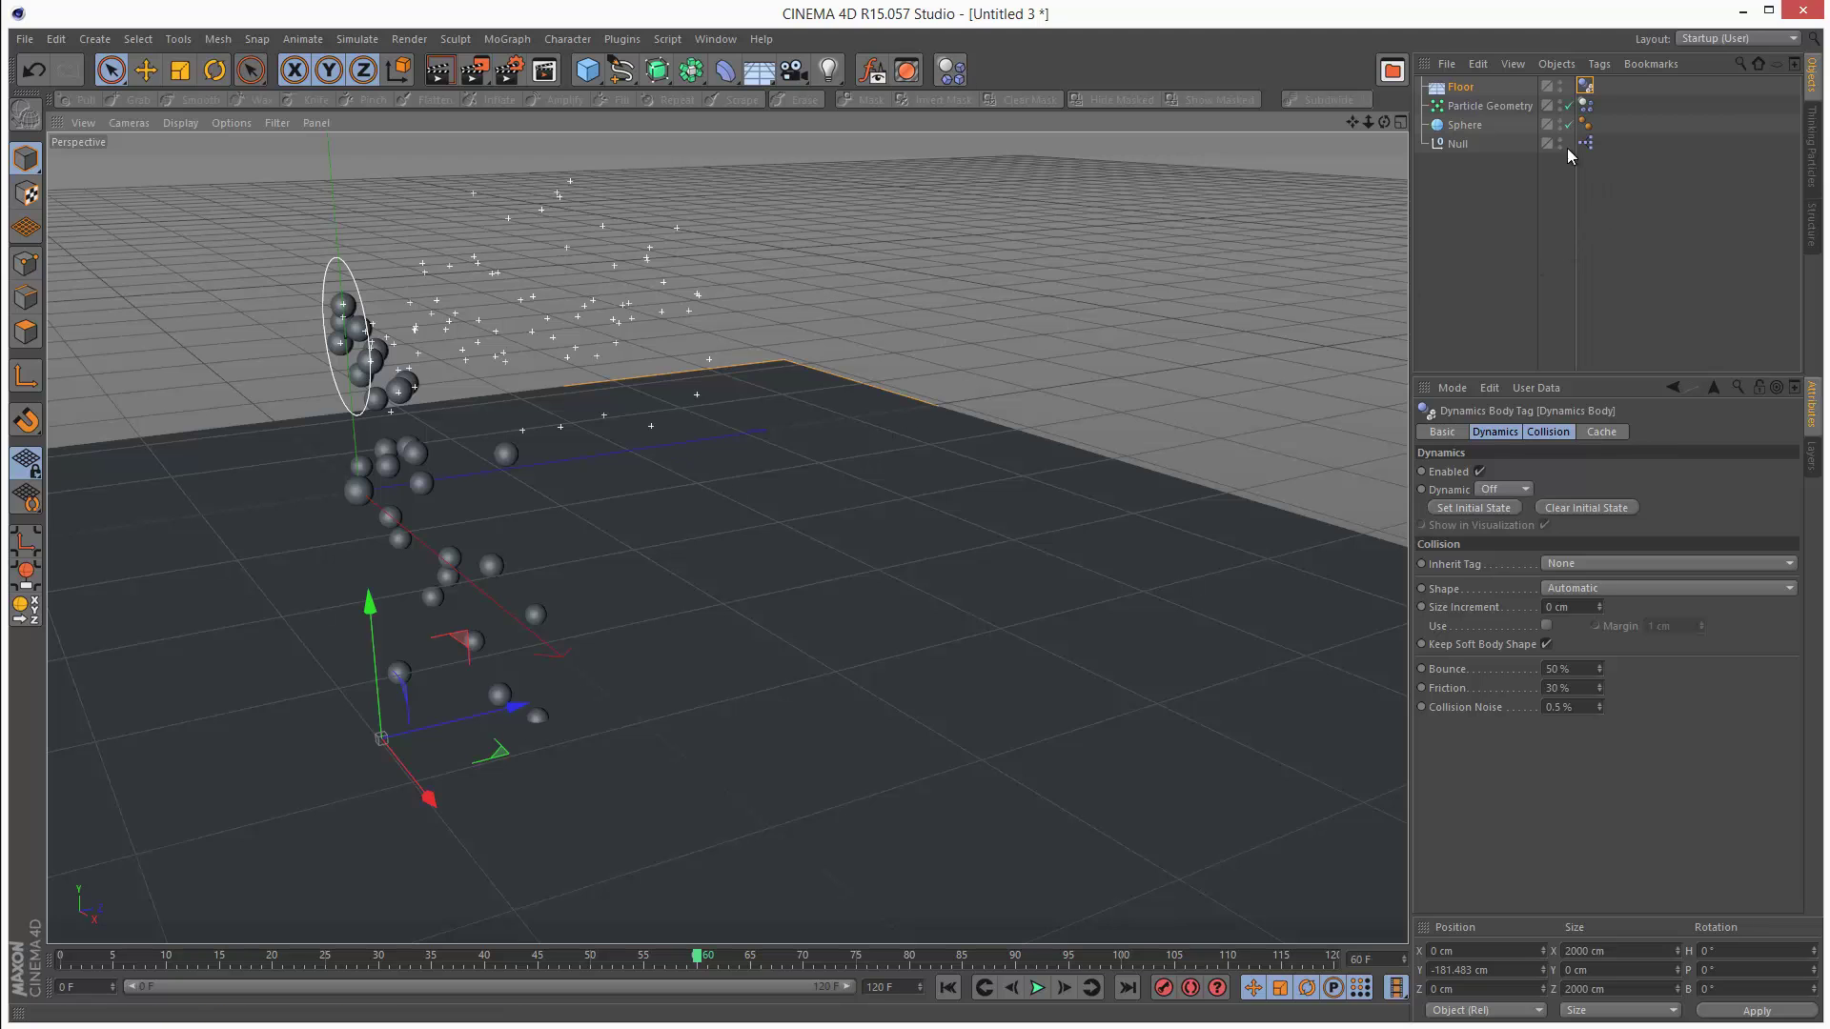
left_click(949, 989)
left_click(1037, 988)
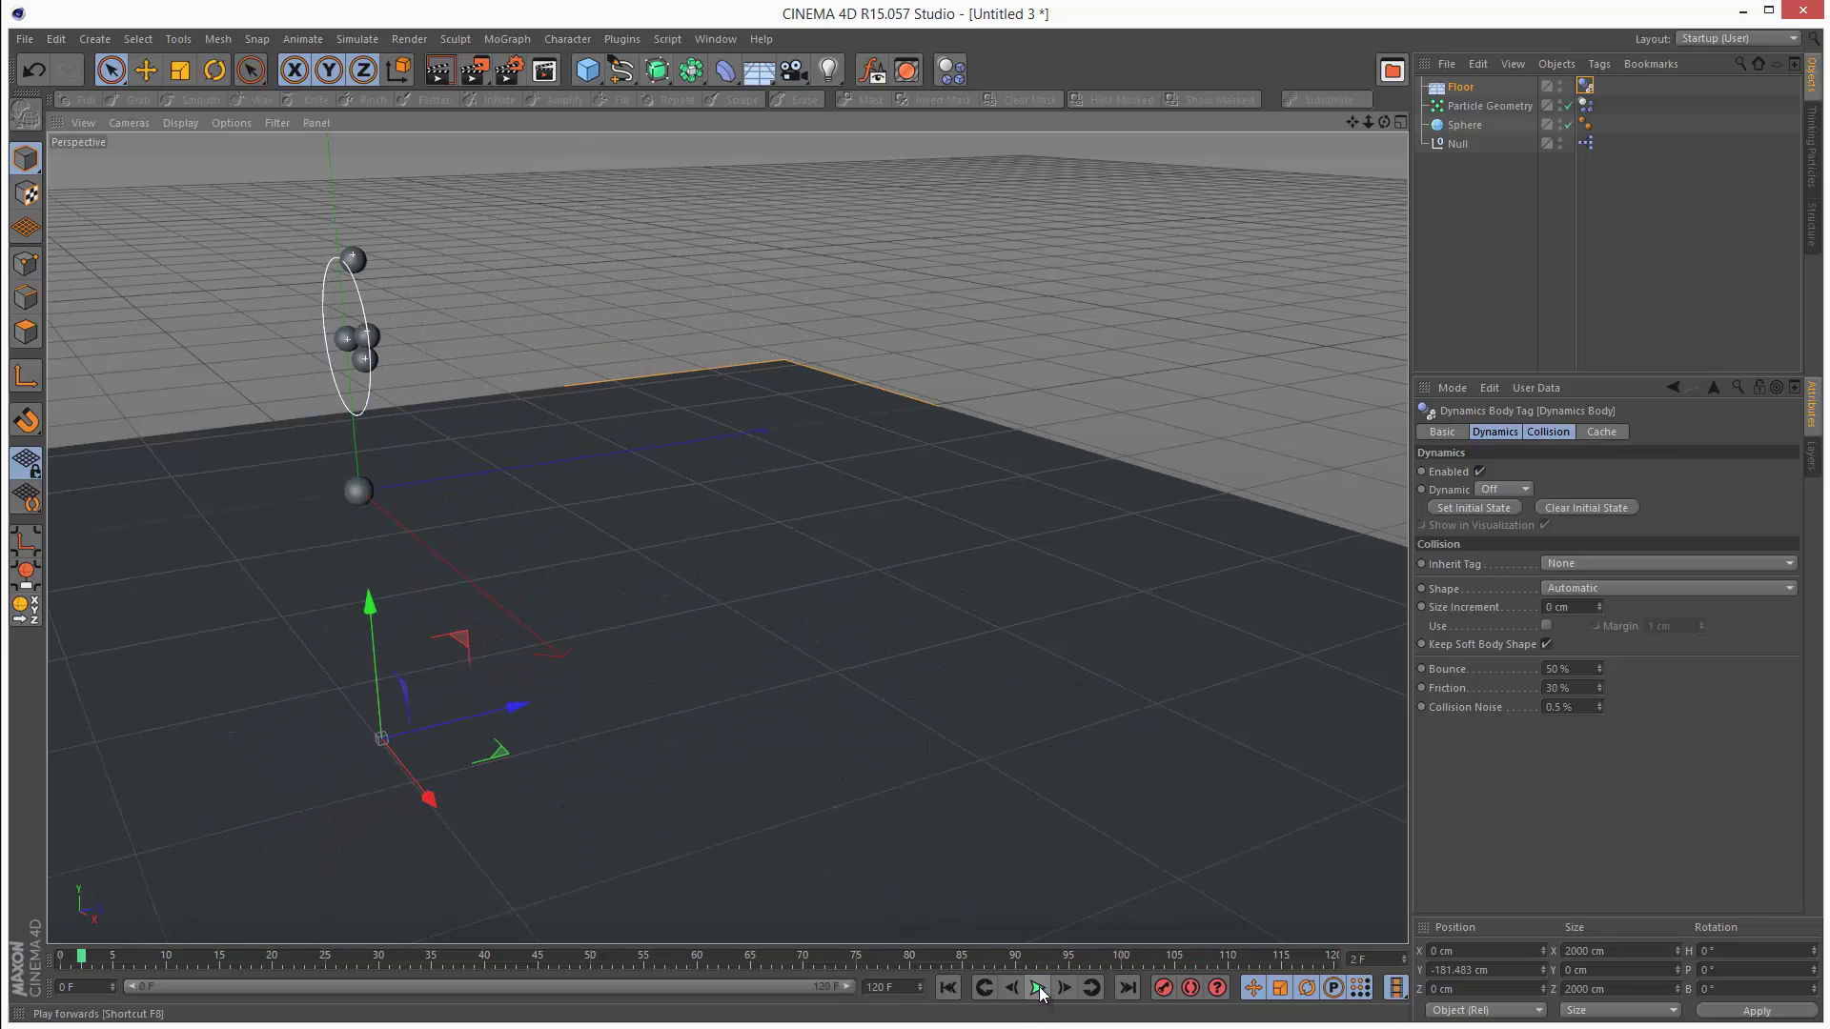
- Stop playback, reopen the Null's XPresso Editor and select the PStorm node to view its settings
left_click(1038, 988)
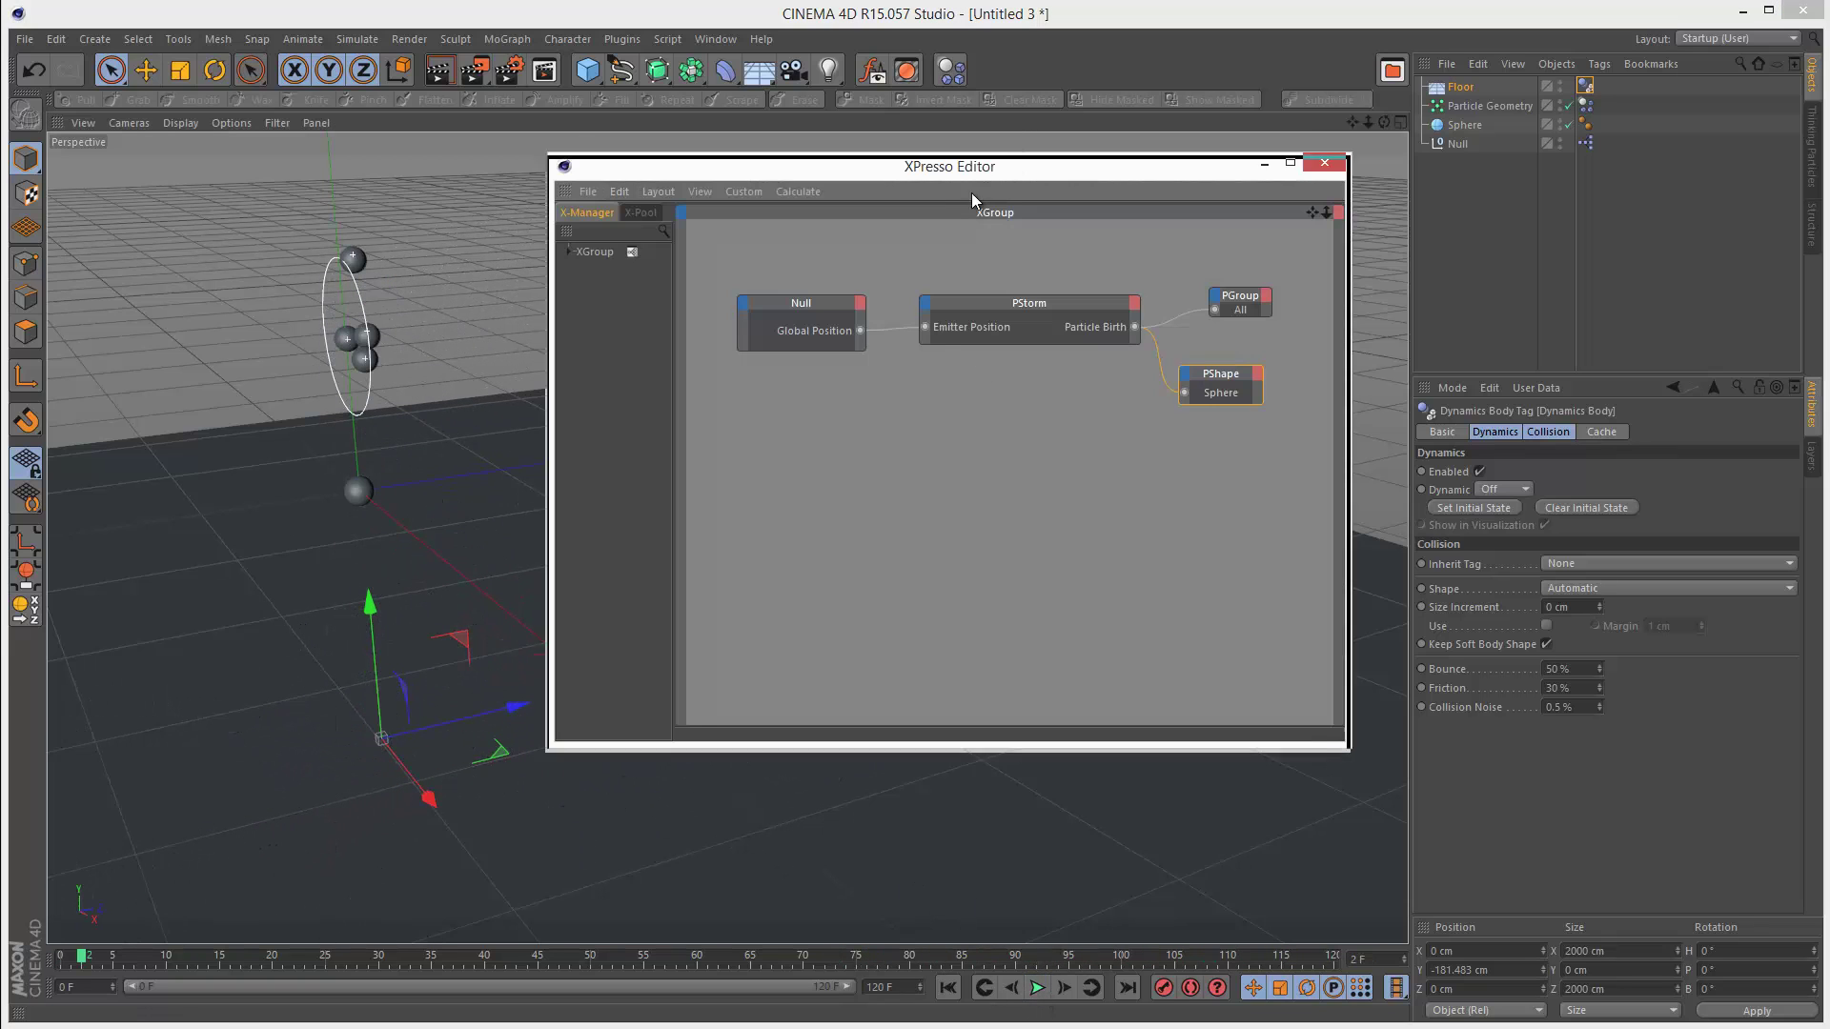
left_click_drag(970, 176, 806, 248)
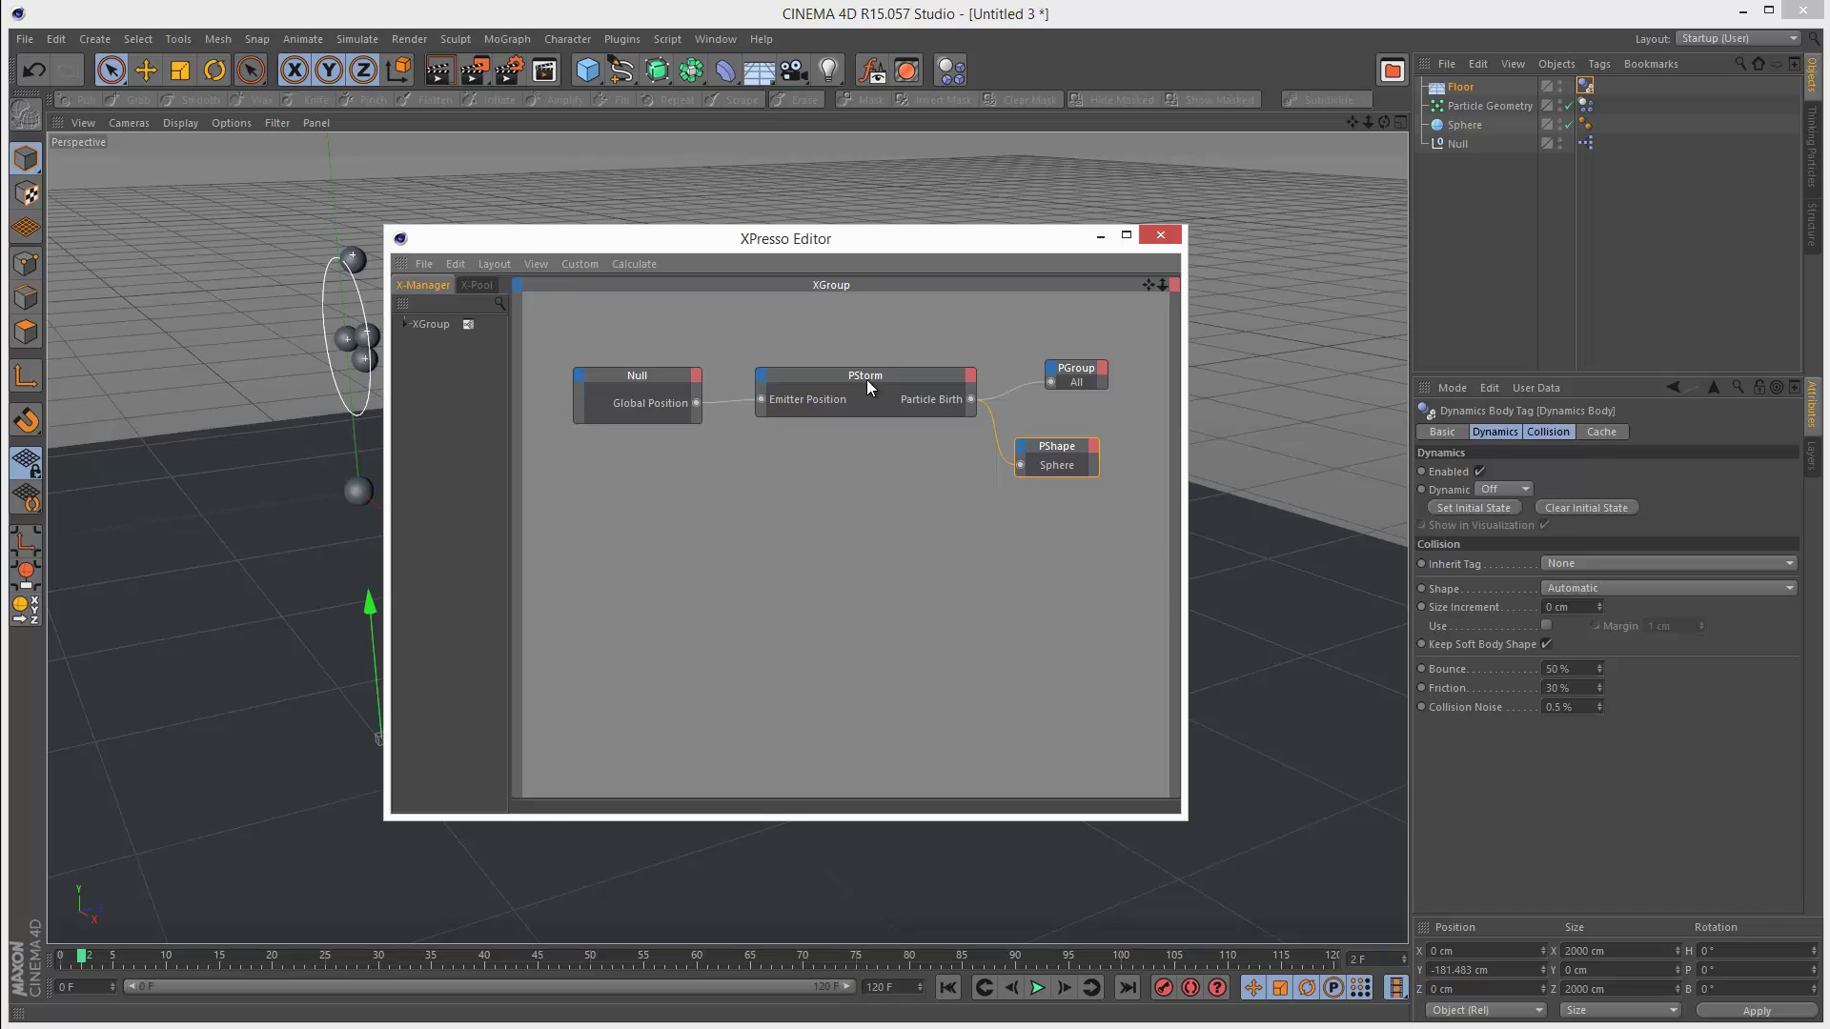
left_click_drag(867, 379, 862, 366)
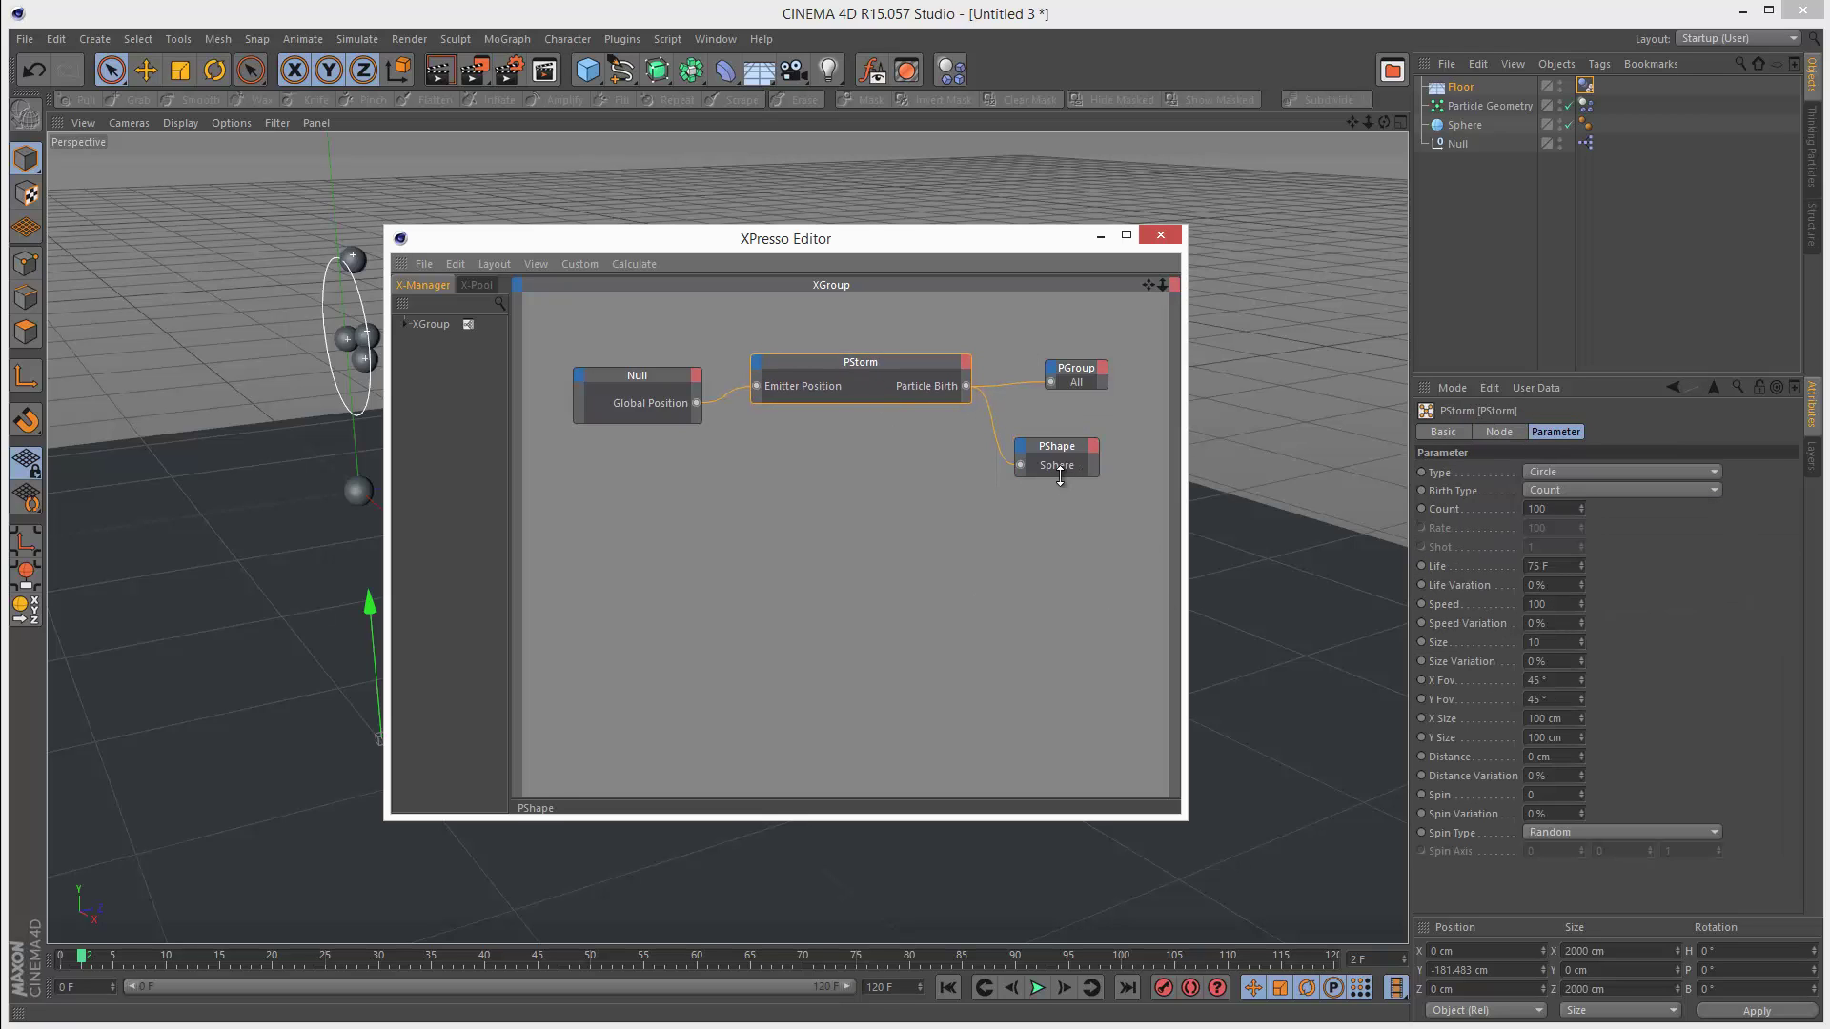